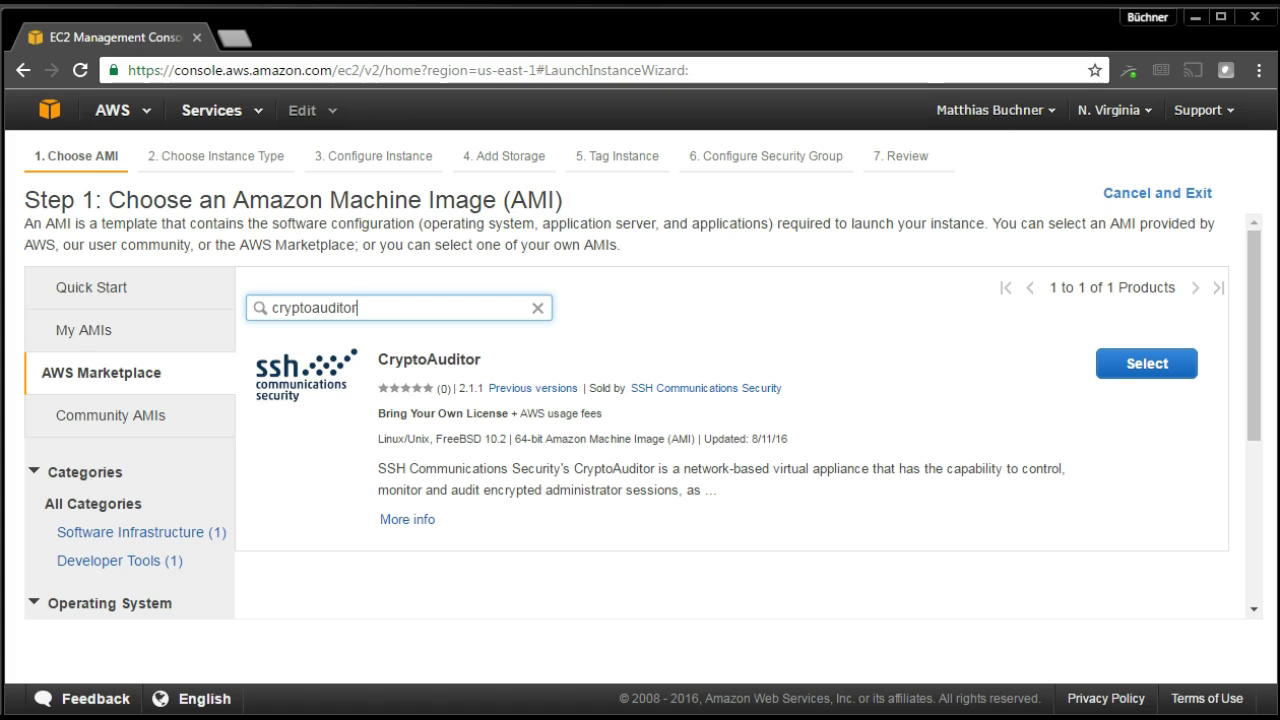
- Choose the CryptoAuditor Marketplace image, keep the m3.xlarge type, and proceed to launch review with General Purpose (SSD) as the default boot volume
{"action": "left_click", "coordinate": [1160, 360]}
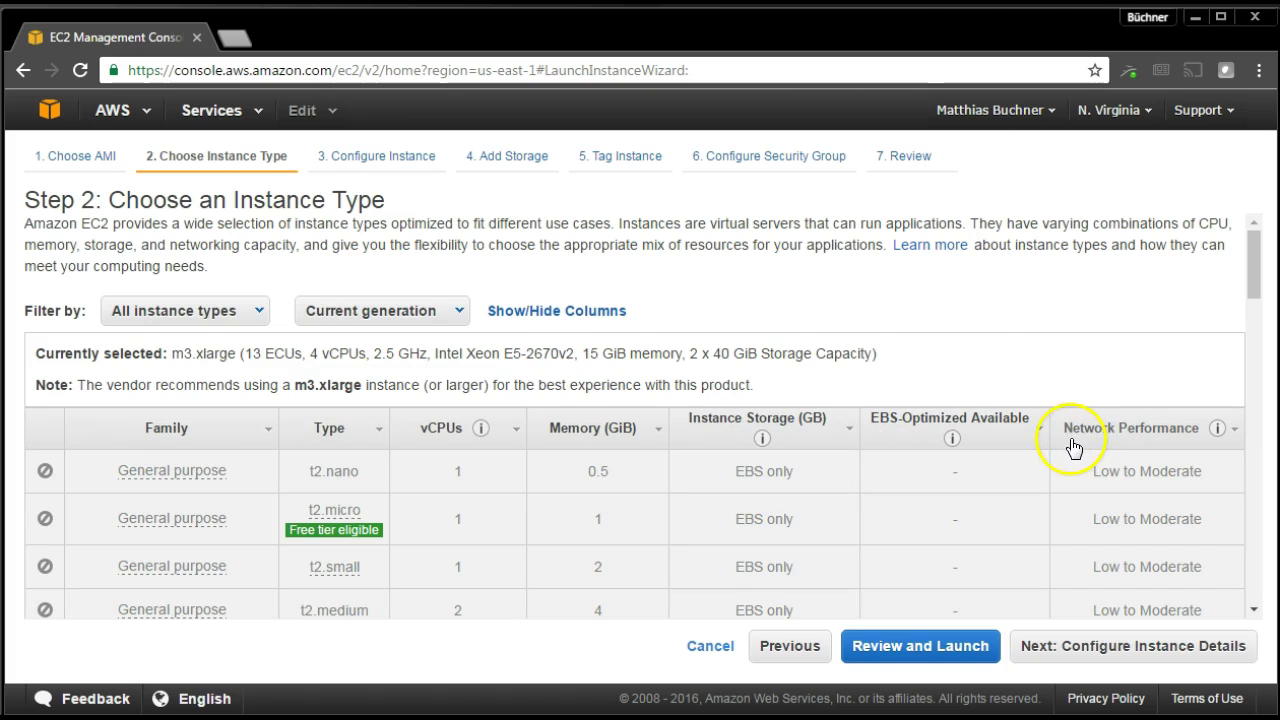
{"action": "scroll", "coordinate": [990, 490], "scroll_direction": "down", "scroll_amount": 3}
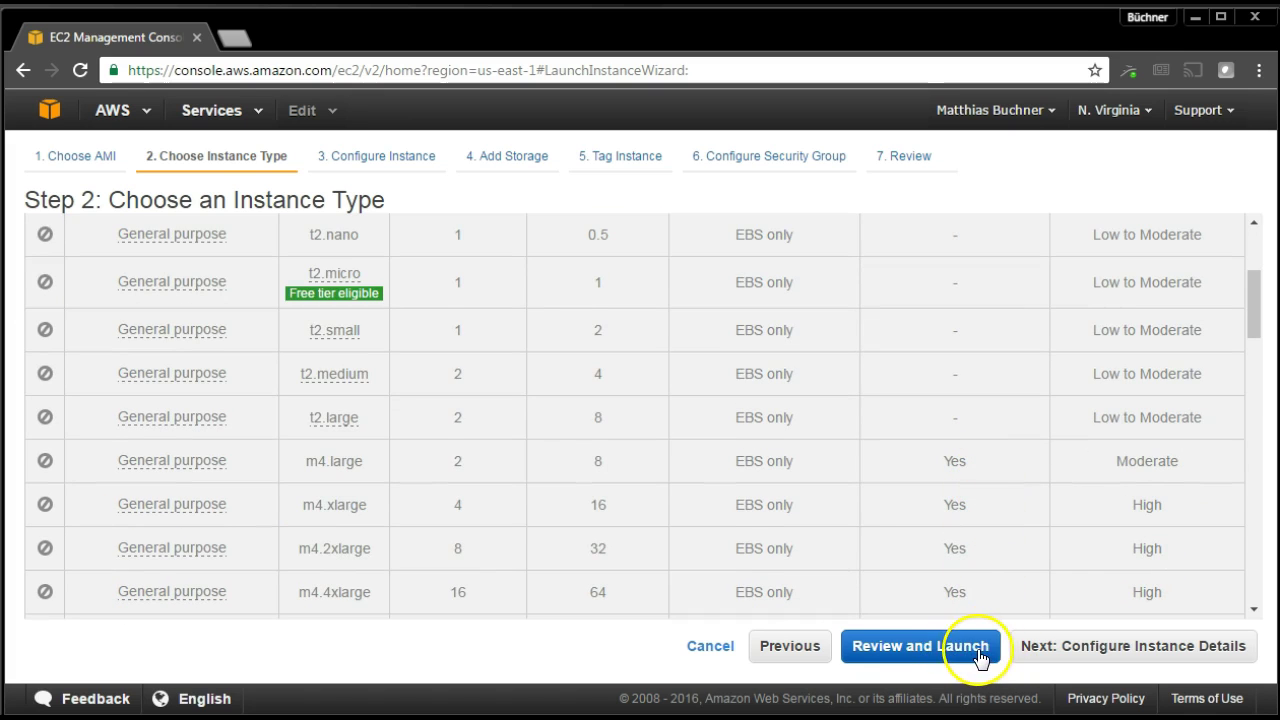
{"action": "left_click", "coordinate": [970, 649]}
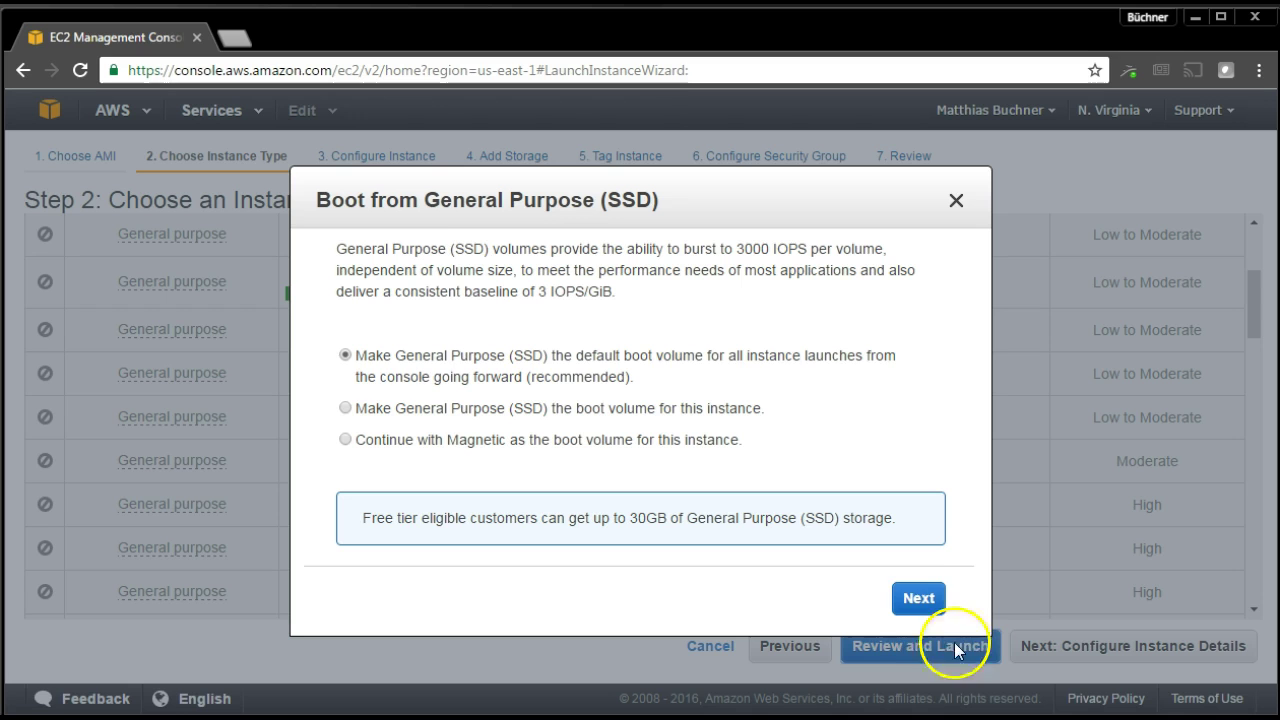
{"action": "left_click", "coordinate": [913, 599]}
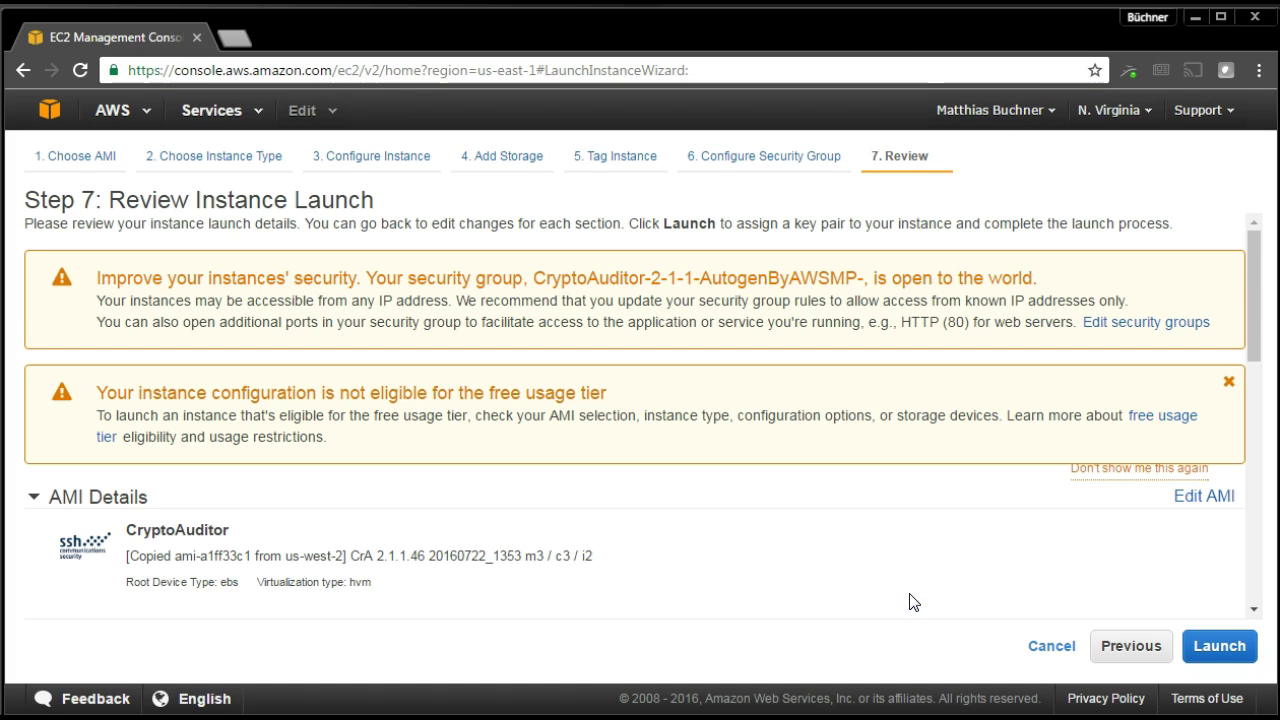
- Launch the instance with the existing key pair aws-putty, acknowledging access to its private key file
{"action": "left_click", "coordinate": [1211, 646]}
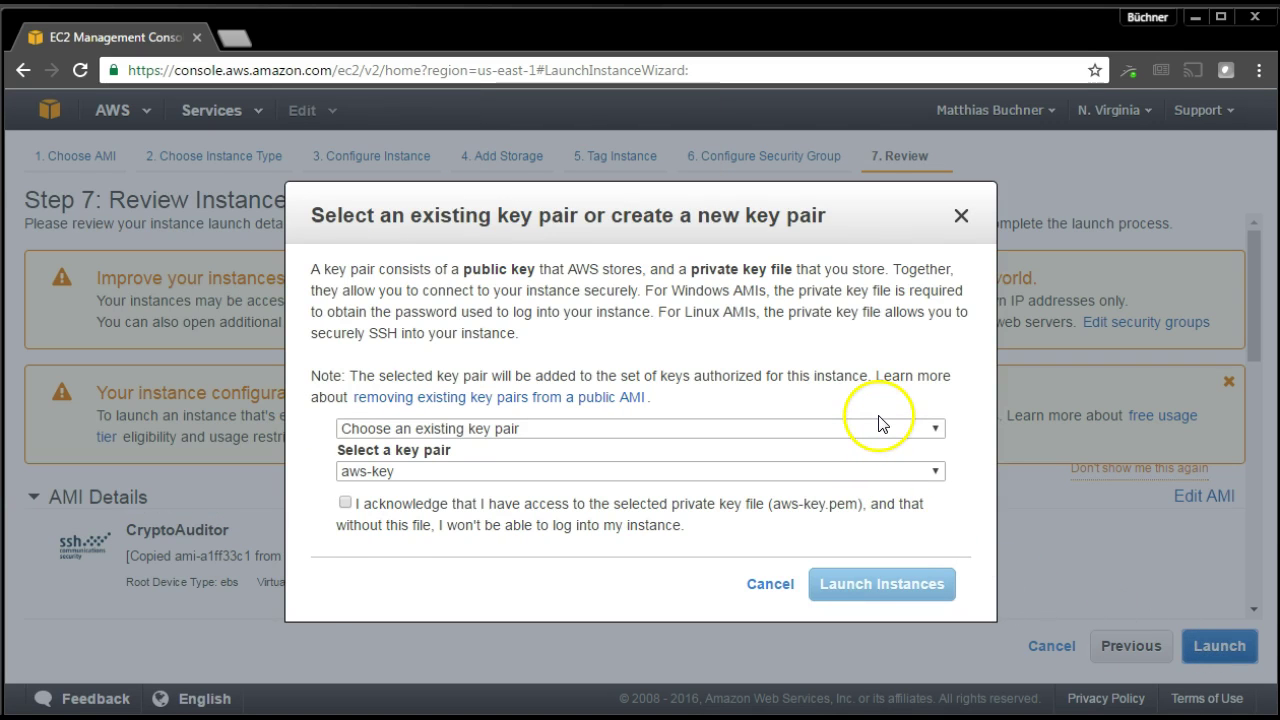
{"action": "left_click", "coordinate": [857, 470]}
{"action": "left_click", "coordinate": [831, 509]}
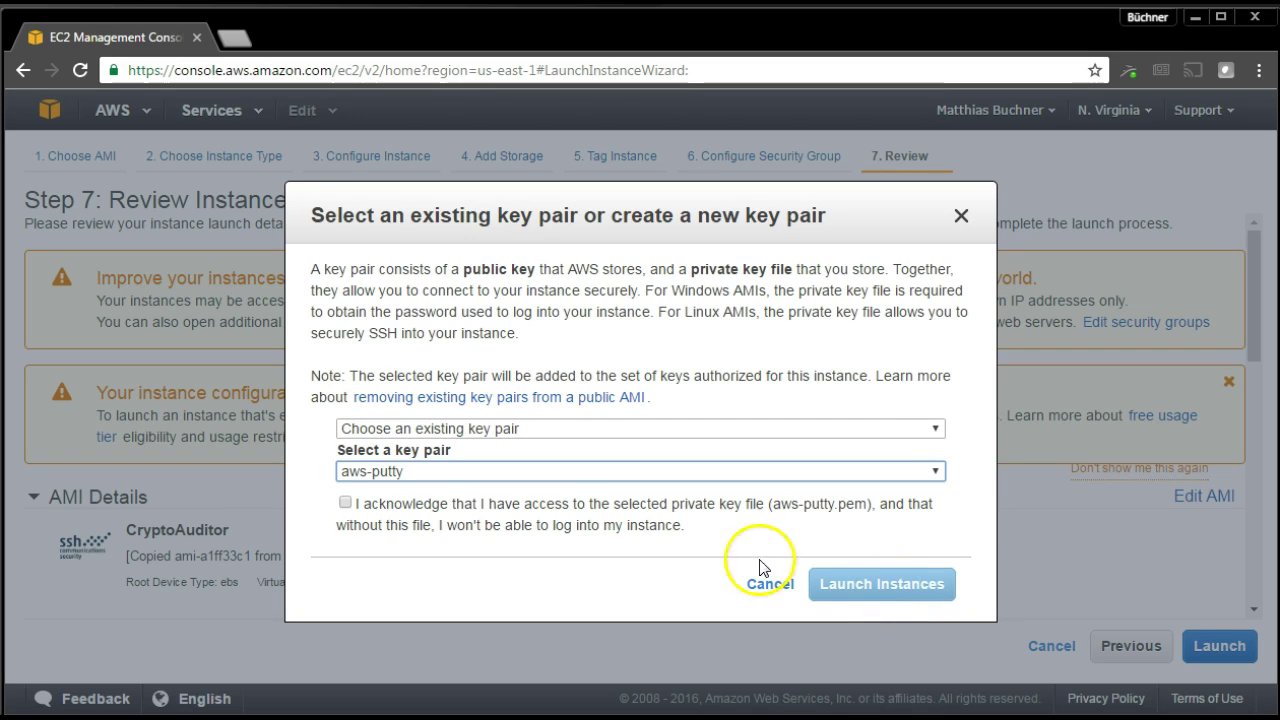
{"action": "left_click", "coordinate": [345, 502]}
{"action": "left_click", "coordinate": [884, 586]}
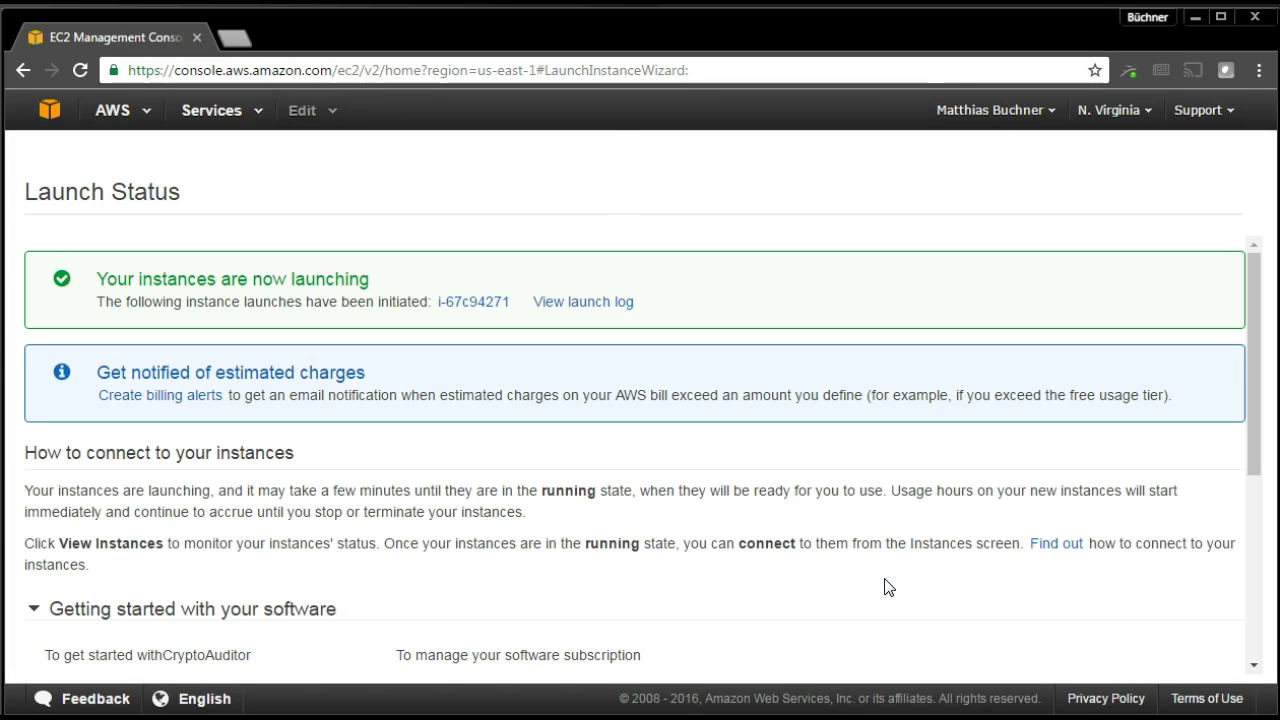
- Open the newly launched instance, enlarge its description area, and copy its public IP address
{"action": "left_click", "coordinate": [490, 303]}
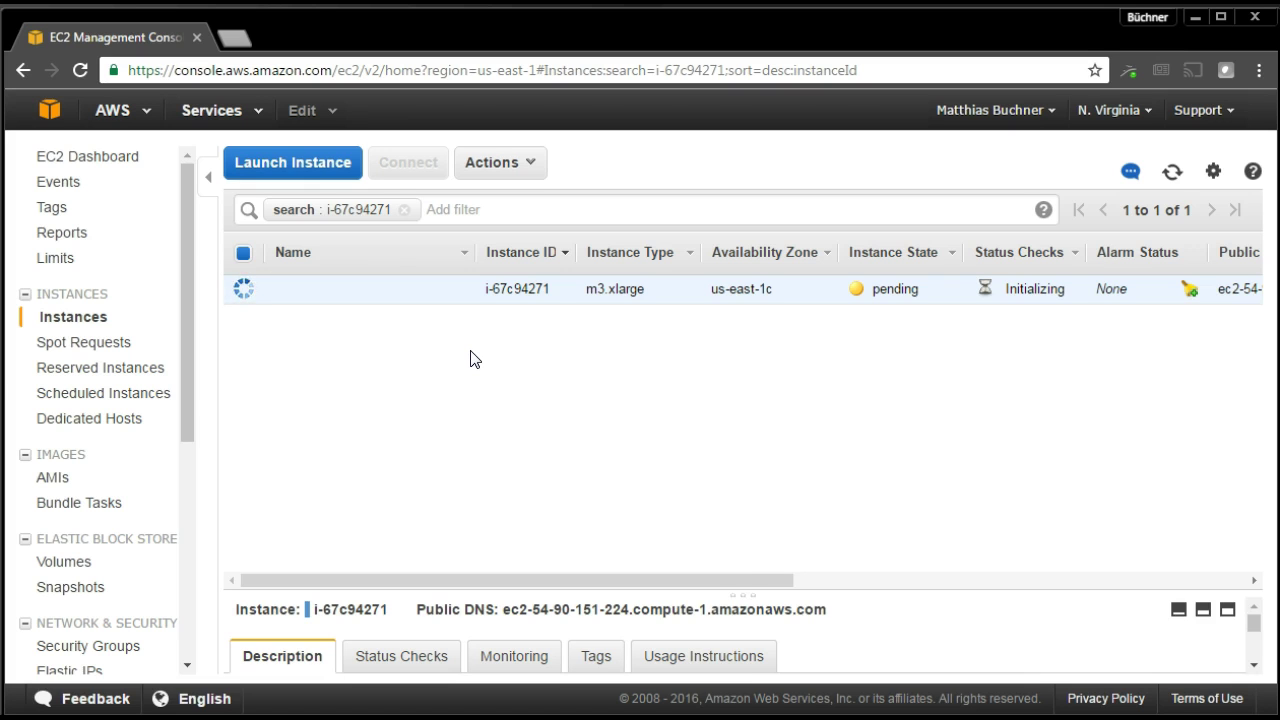
{"action": "left_click_drag", "start_coordinate": [760, 593], "coordinate": [735, 371]}
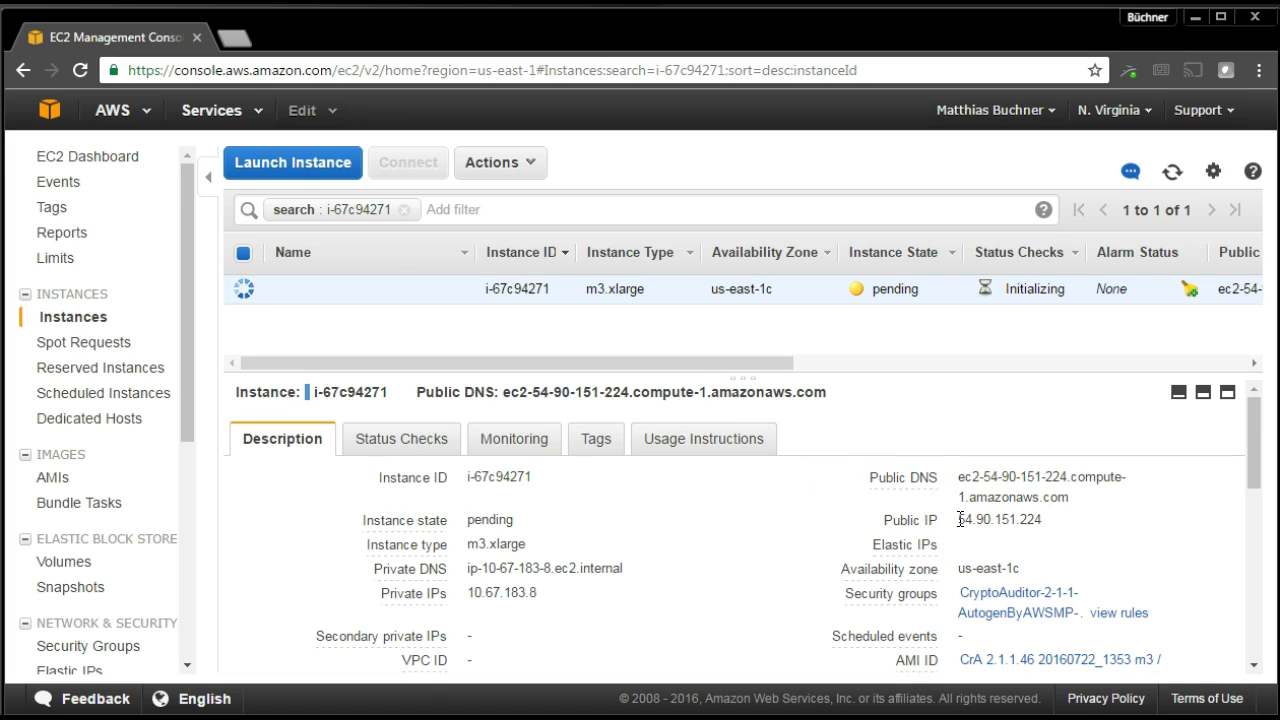
{"action": "left_click_drag", "start_coordinate": [958, 519], "coordinate": [1036, 519]}
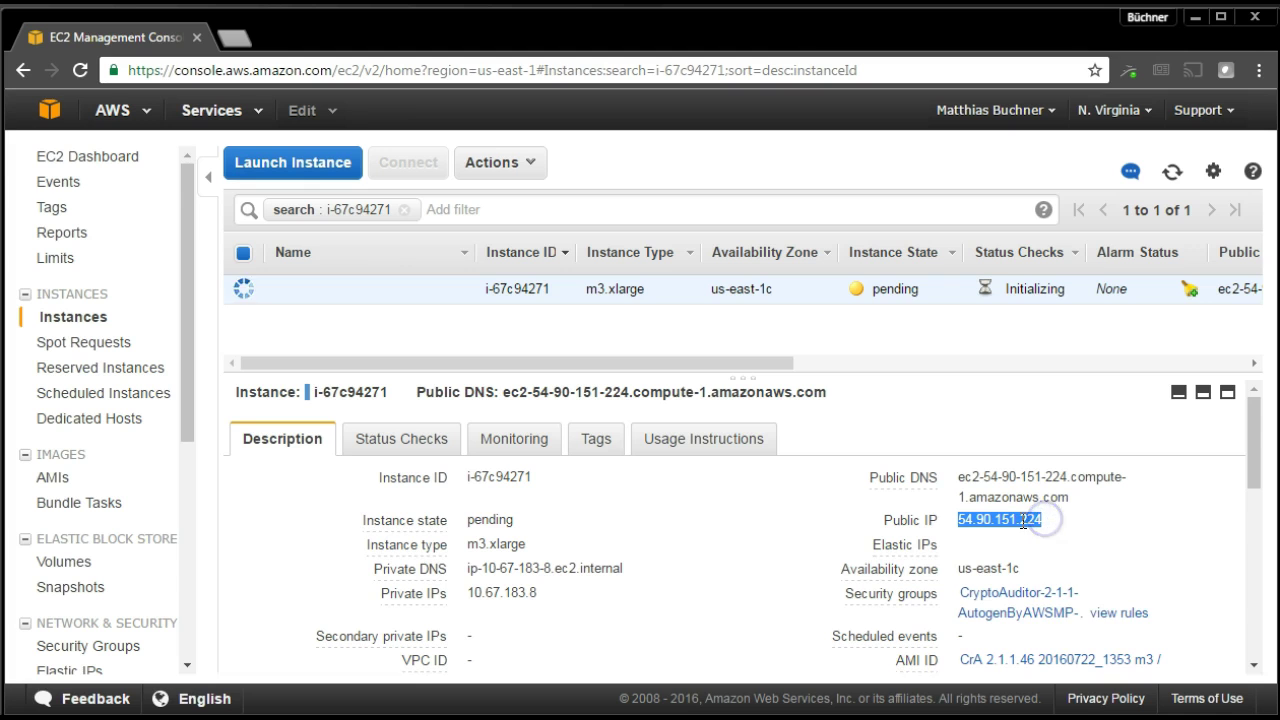
{"action": "right_click", "coordinate": [1023, 519]}
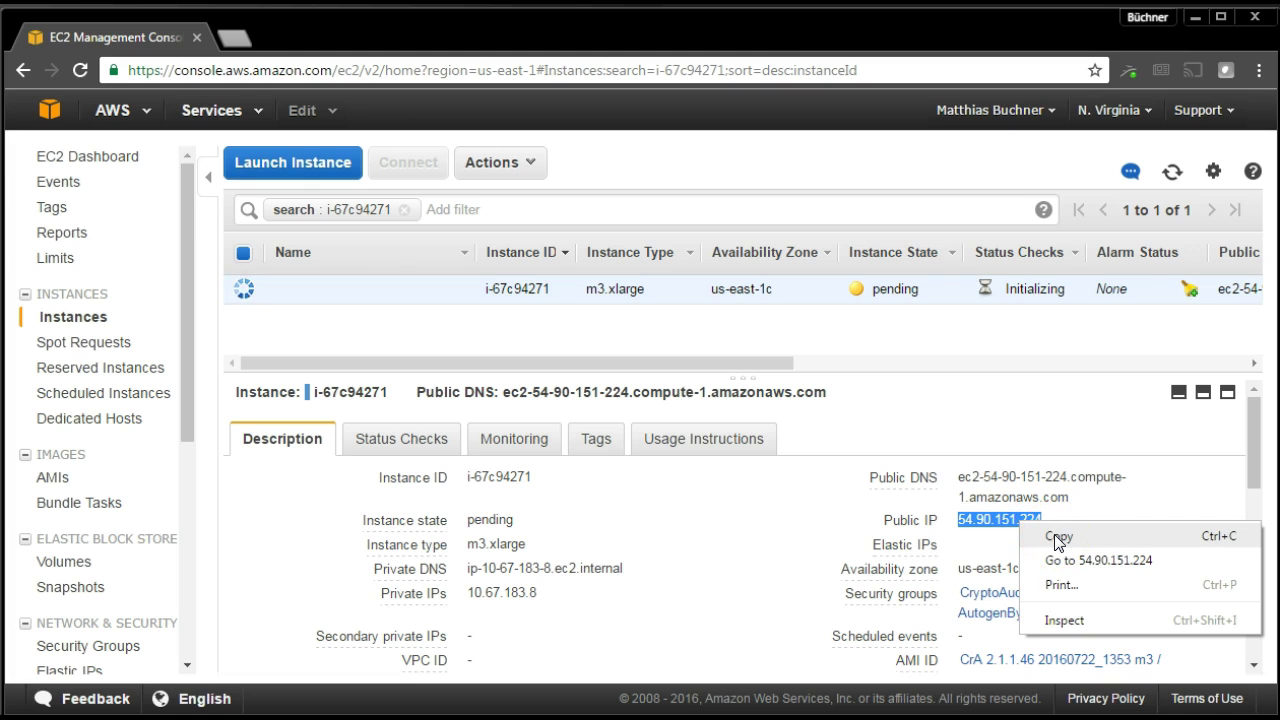
{"action": "left_click", "coordinate": [1056, 537]}
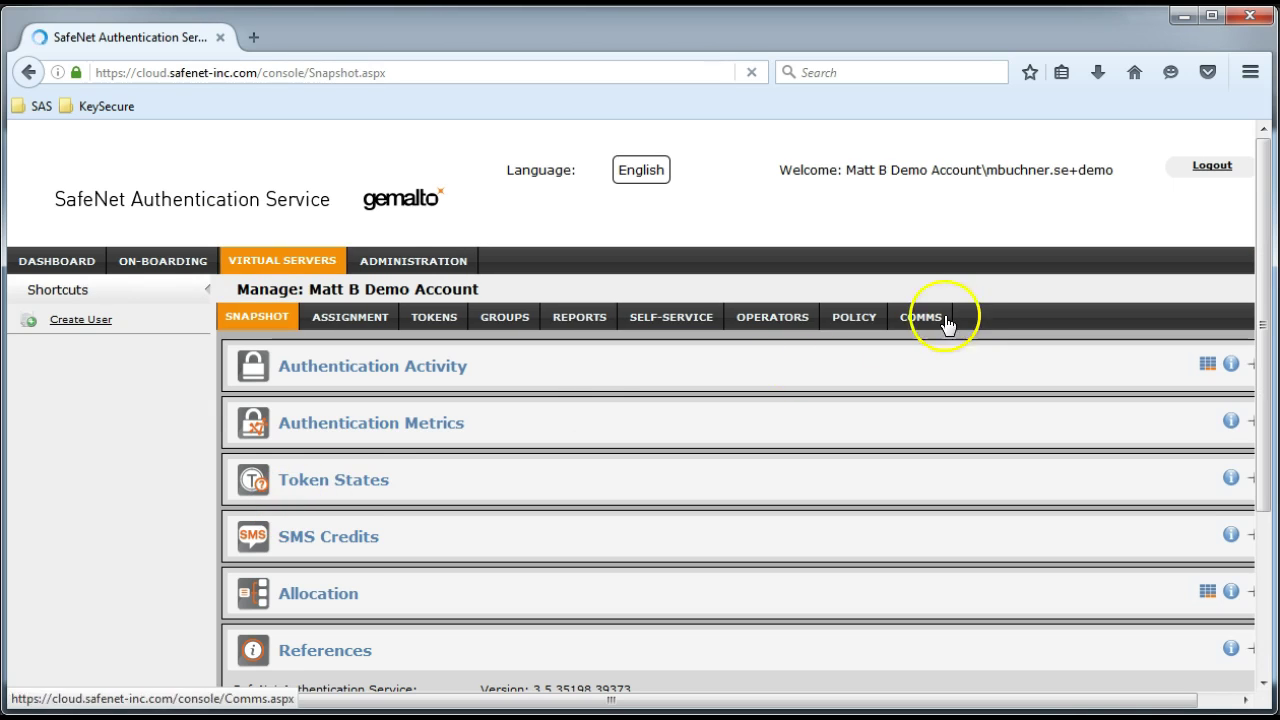
- Switch to the SafeNet Authentication Service console and start adding an auth node in the virtual server's communication settings
{"action": "left_click", "coordinate": [937, 319]}
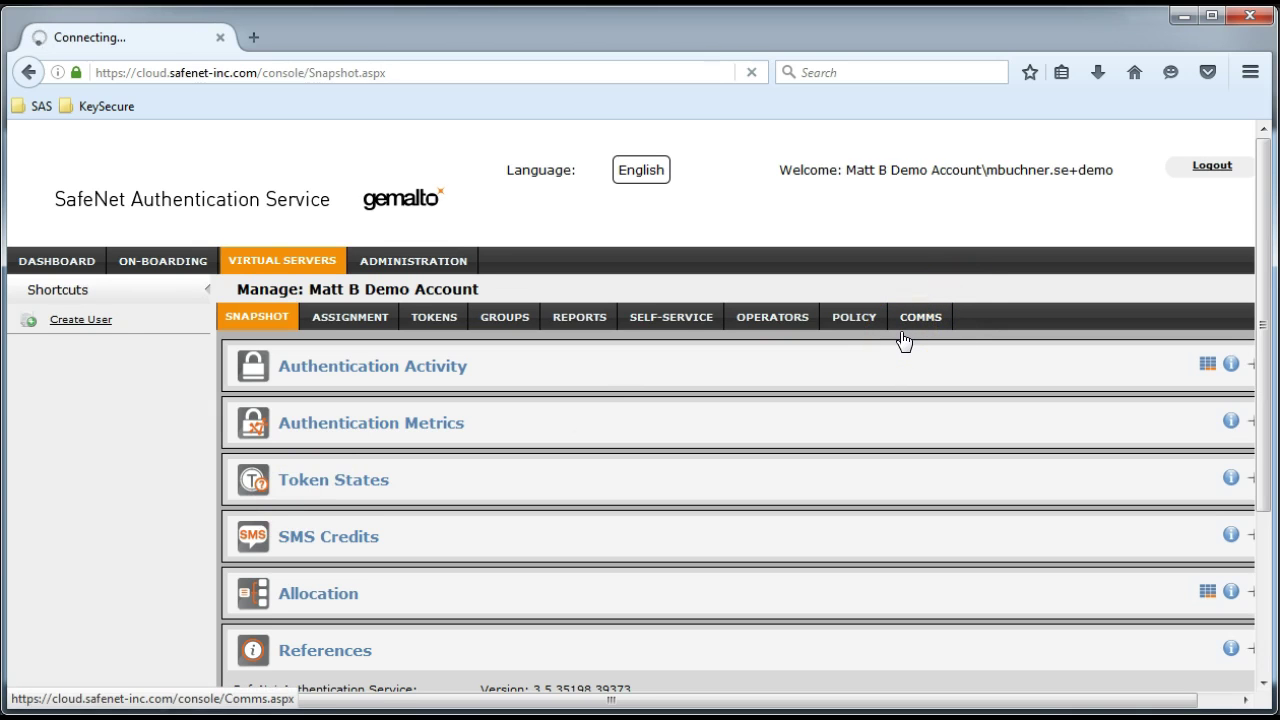
{"action": "scroll", "coordinate": [618, 472], "scroll_direction": "down", "scroll_amount": 1}
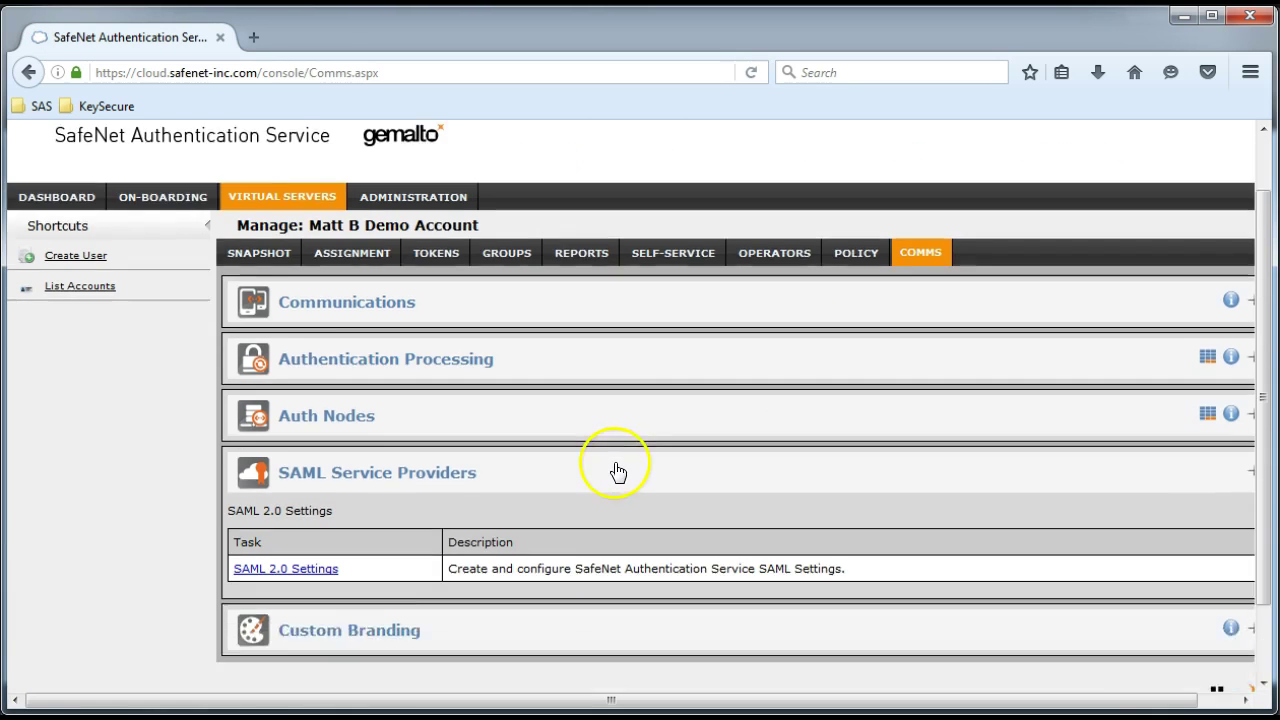
{"action": "scroll", "coordinate": [618, 472], "scroll_direction": "down", "scroll_amount": 2}
{"action": "left_click", "coordinate": [327, 331]}
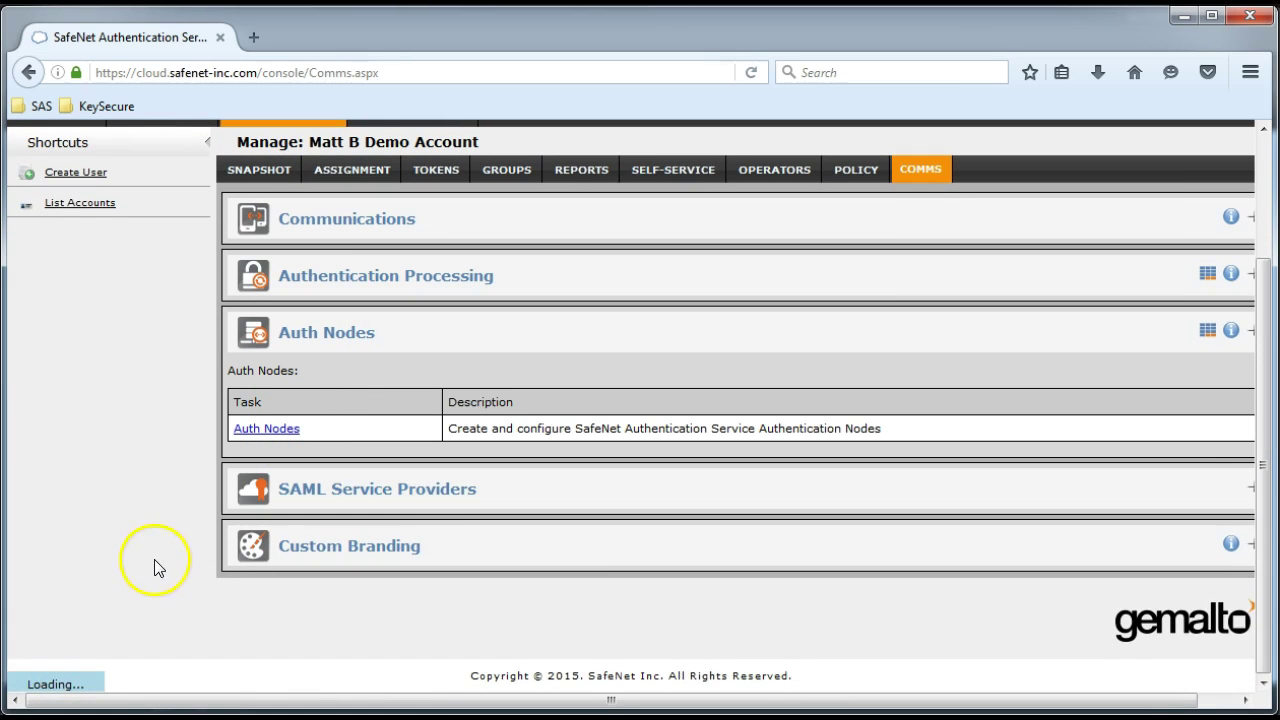
{"action": "scroll", "coordinate": [200, 523], "scroll_direction": "down", "scroll_amount": 5}
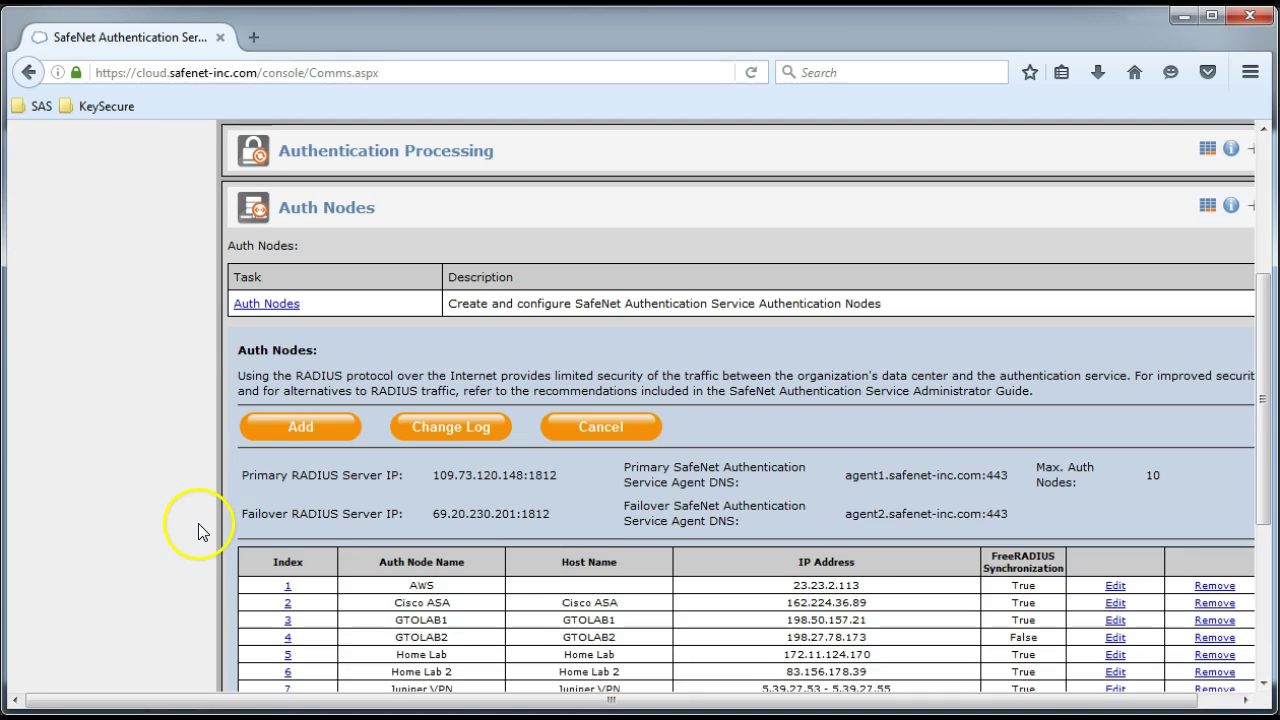
{"action": "left_click", "coordinate": [315, 418]}
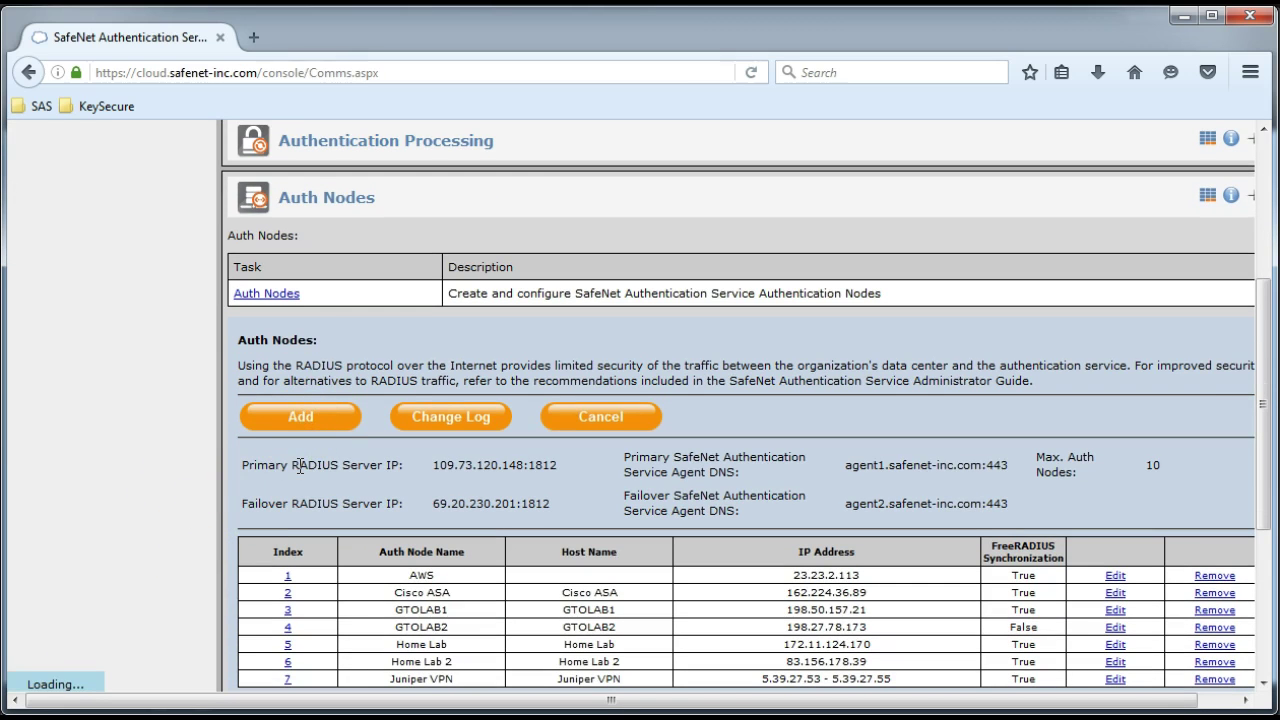
{"action": "left_click", "coordinate": [306, 447]}
{"action": "scroll", "coordinate": [295, 491], "scroll_direction": "down", "scroll_amount": 3}
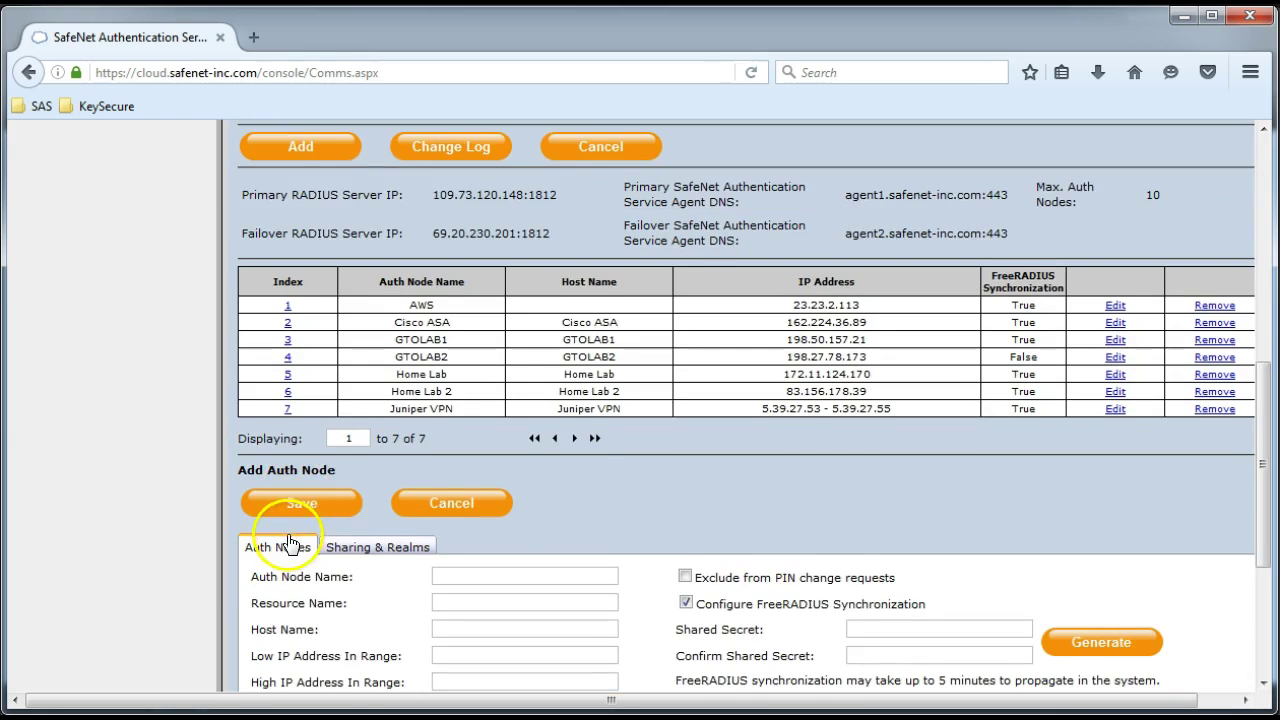
- Save an auth node with name and resource name CryptoAuditor, low IP address 54.90.151.224, and the shared secret entered and confirmed
{"action": "left_click", "coordinate": [455, 522]}
{"action": "key", "text": "ctrl+v"}
{"action": "left_click", "coordinate": [477, 436]}
{"action": "type", "text": "Cr"}
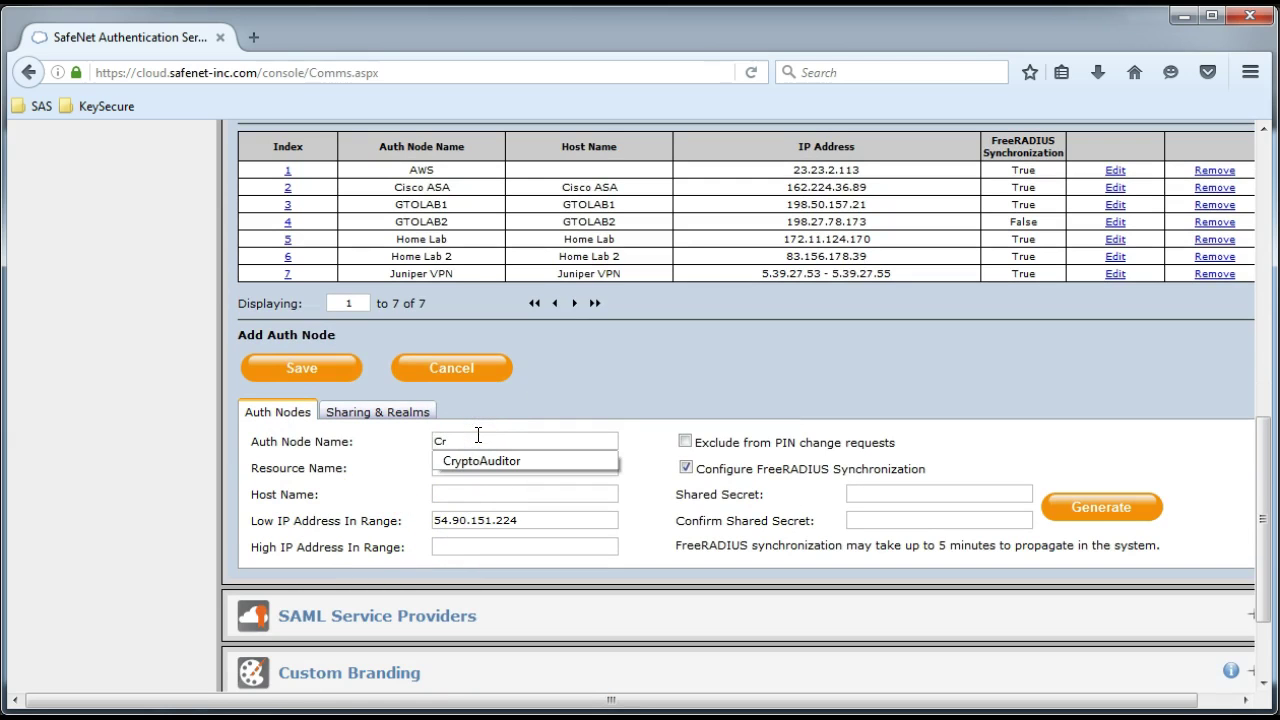
{"action": "left_click", "coordinate": [480, 461]}
{"action": "left_click", "coordinate": [897, 490]}
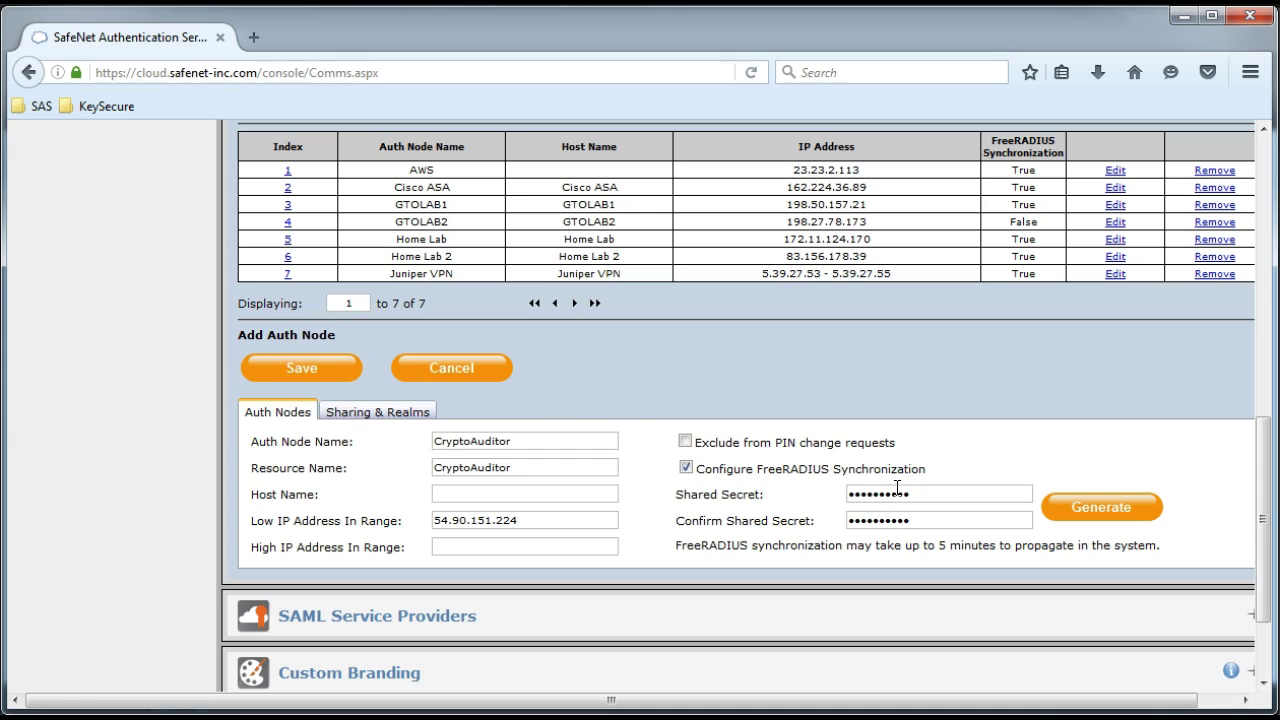
{"action": "left_click", "coordinate": [270, 370]}
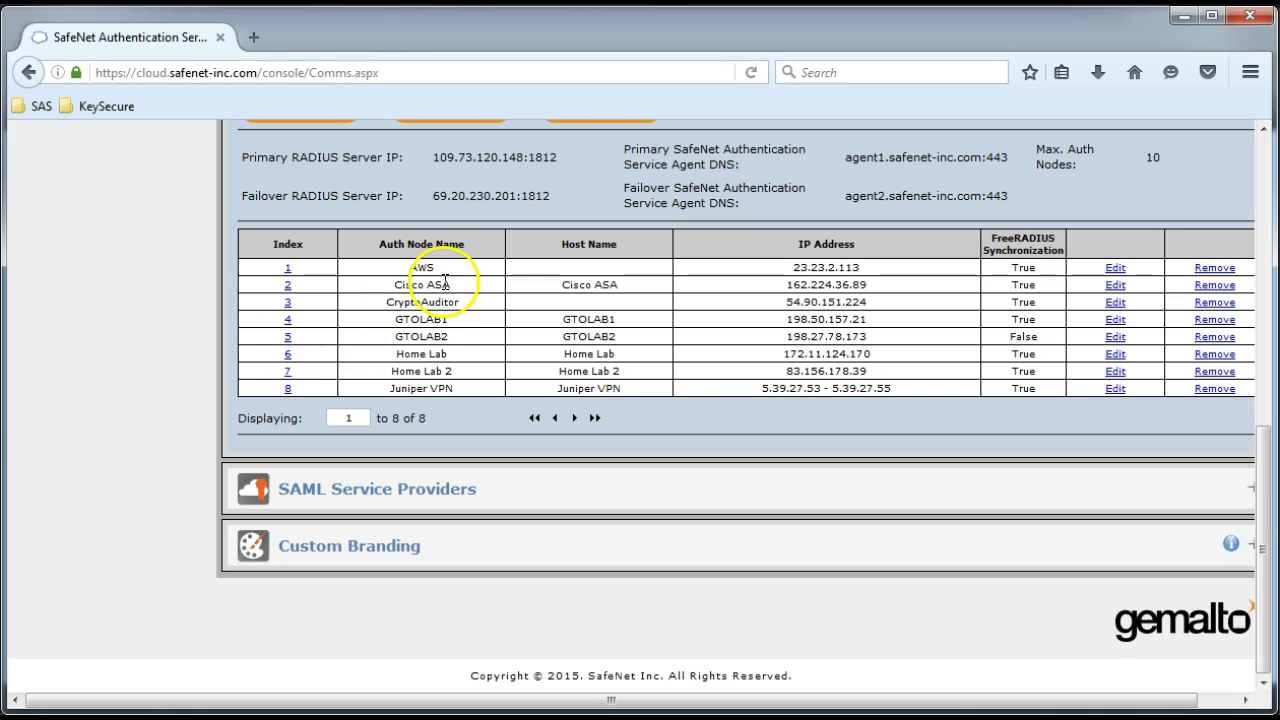
{"action": "left_click_drag", "start_coordinate": [382, 301], "coordinate": [878, 302]}
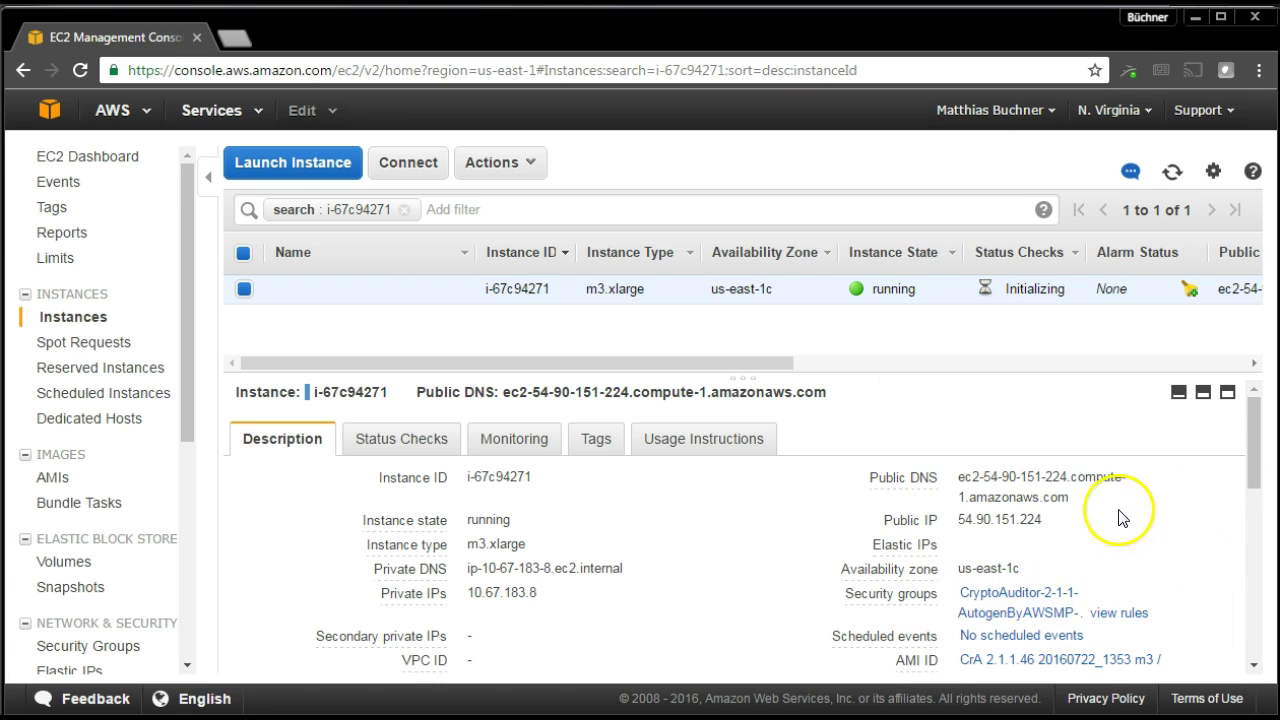
{"action": "left_click_drag", "start_coordinate": [1051, 523], "coordinate": [983, 522]}
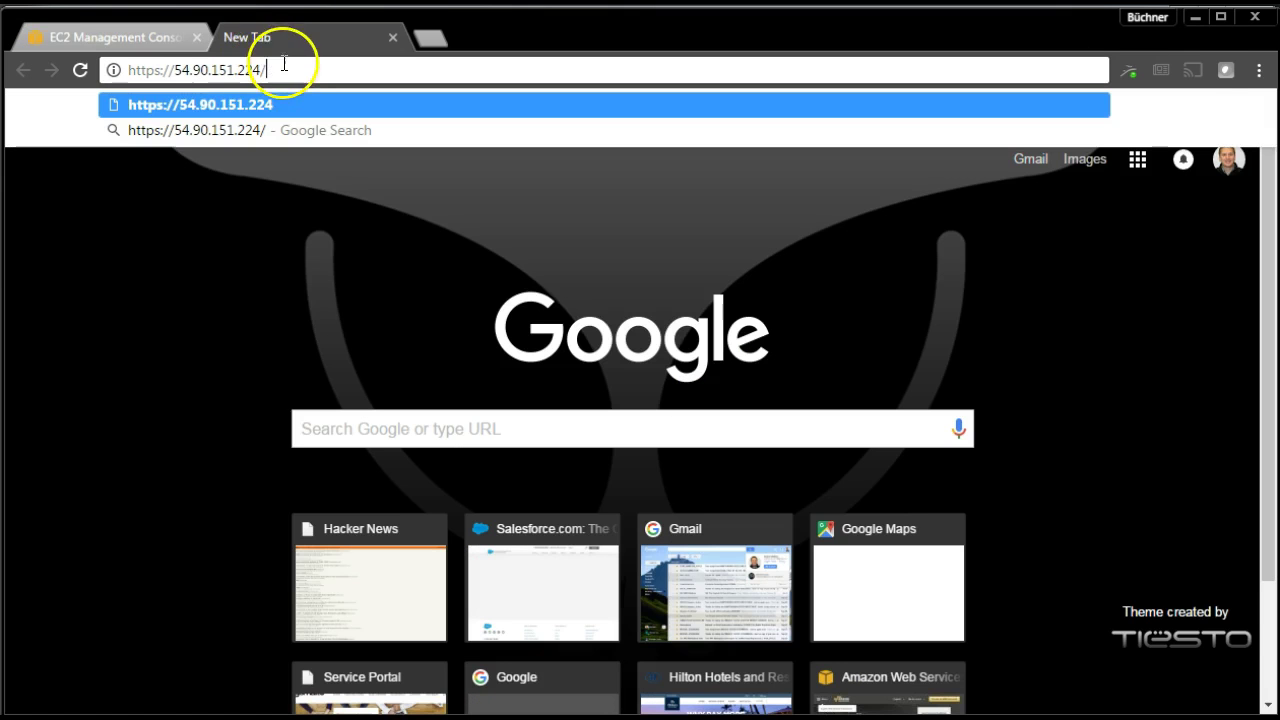
{"action": "left_click", "coordinate": [285, 77]}
{"action": "key", "text": "Return"}
{"action": "left_click", "coordinate": [371, 541]}
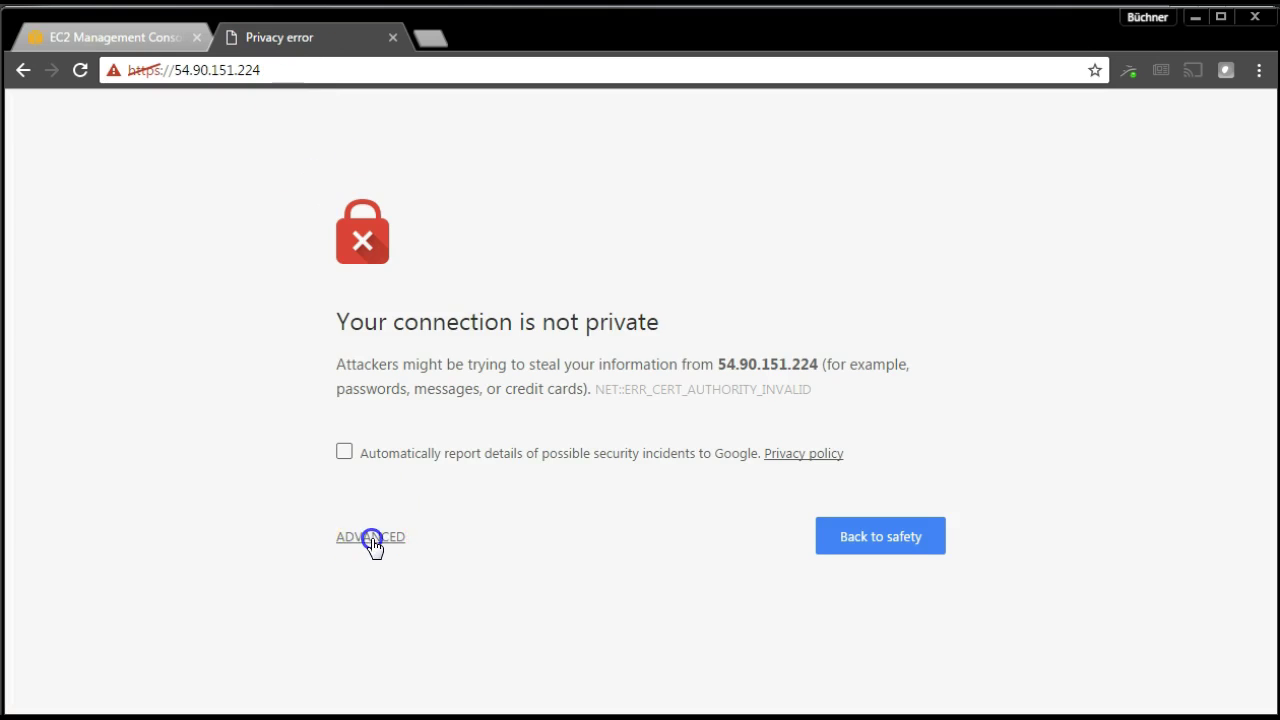
{"action": "scroll", "coordinate": [390, 640], "scroll_direction": "down", "scroll_amount": 1}
{"action": "left_click", "coordinate": [381, 645]}
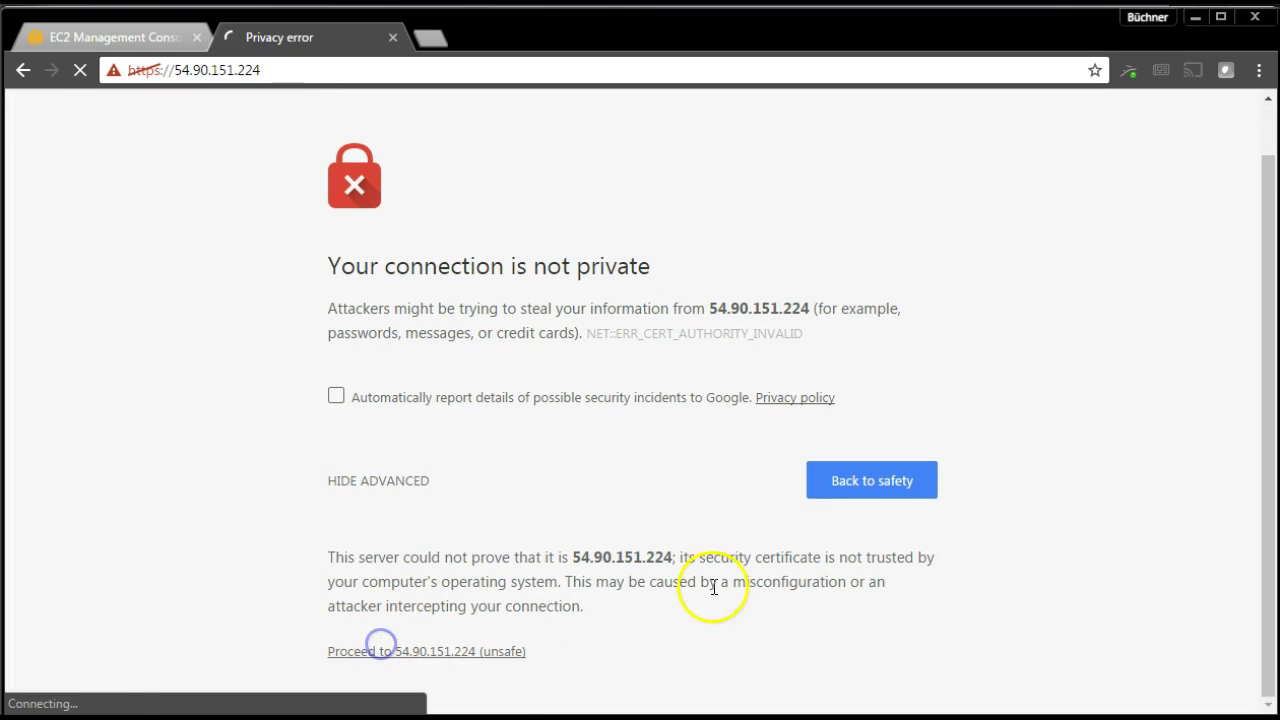
{"action": "left_click", "coordinate": [600, 506]}
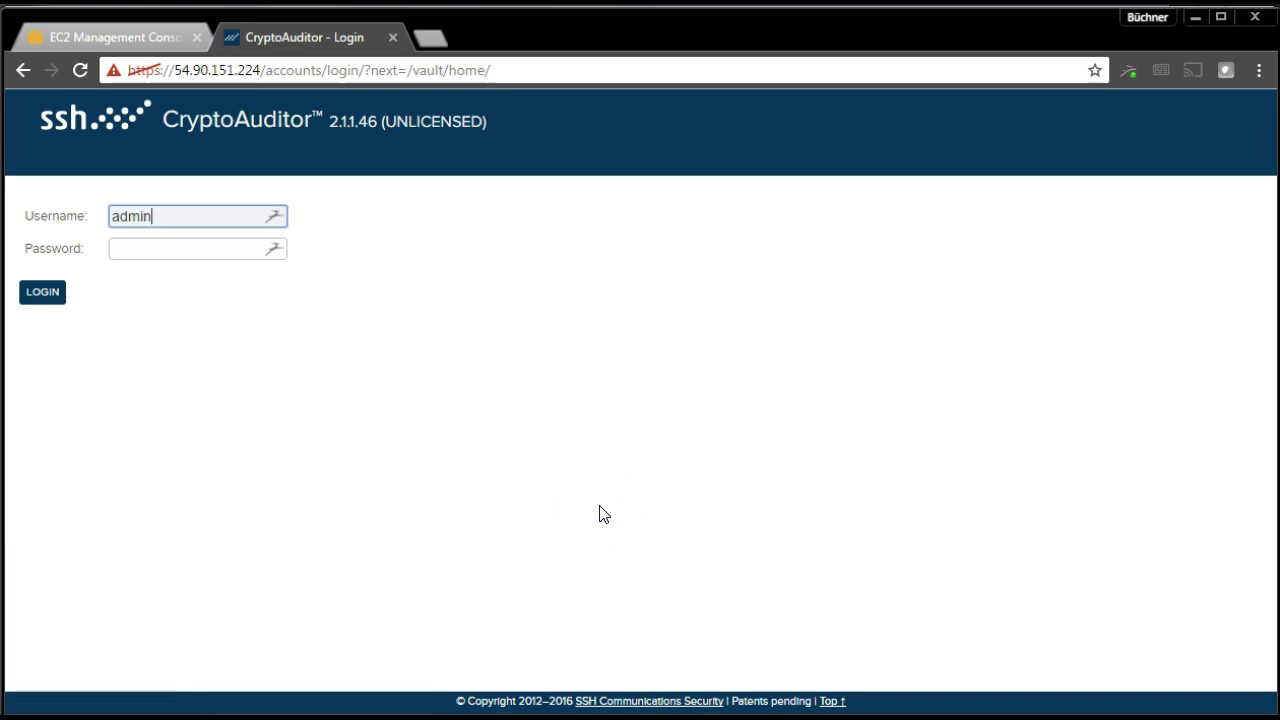
- Go back to the EC2 instance list and copy the instance ID of "CryptoAuditor video demo"
{"action": "left_click", "coordinate": [84, 41]}
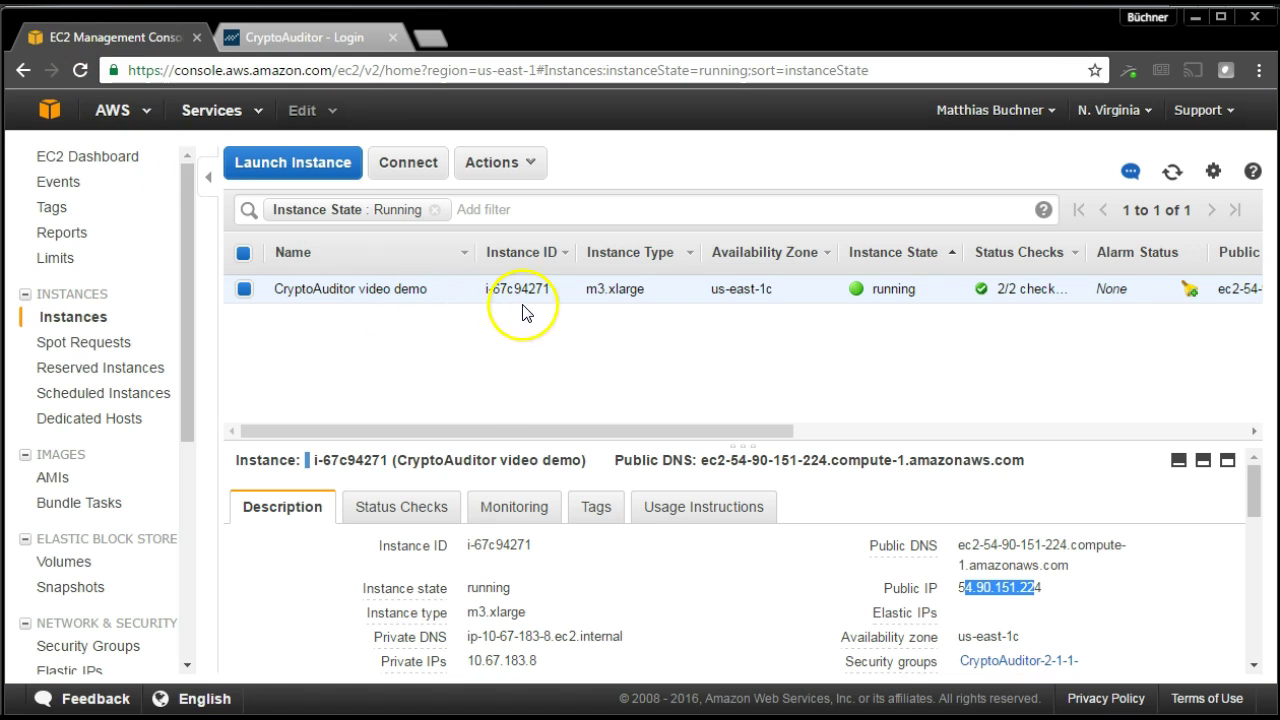
{"action": "left_click", "coordinate": [494, 289]}
{"action": "left_click_drag", "start_coordinate": [552, 289], "coordinate": [554, 290]}
{"action": "key", "text": "ctrl+c"}
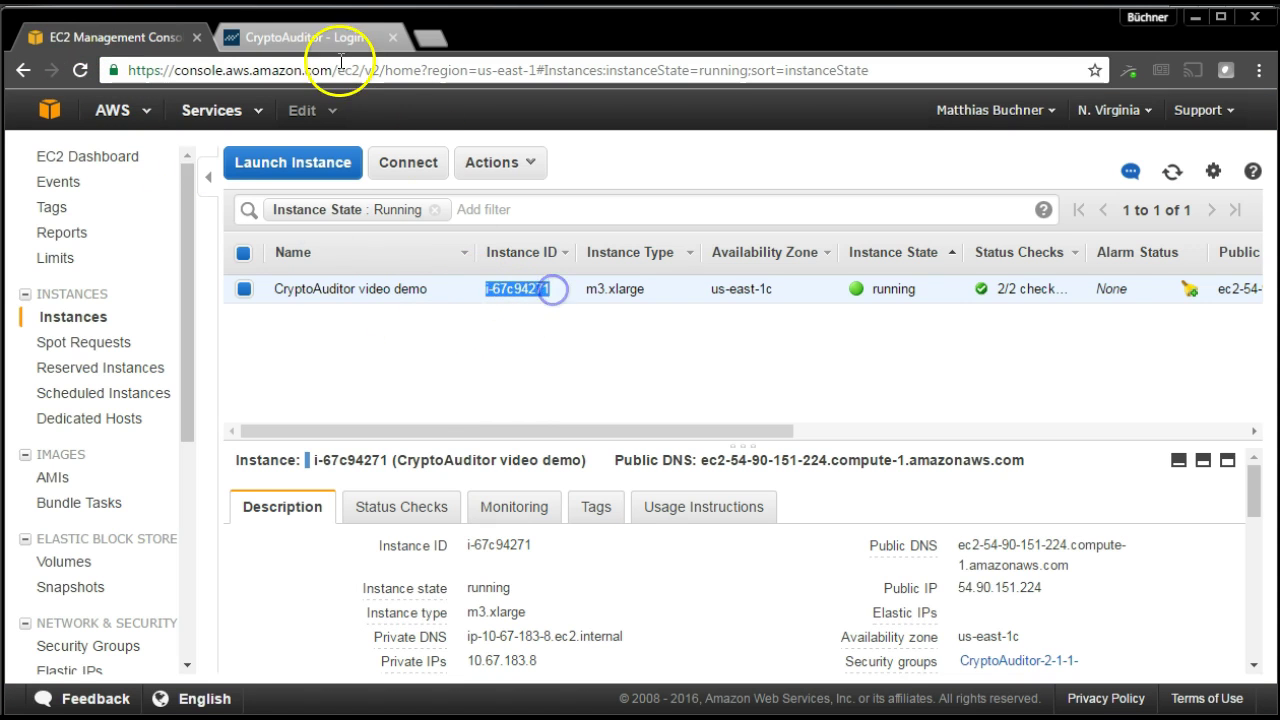
- Log in to CryptoAuditor with the username admin and the copied instance ID as the password
{"action": "left_click", "coordinate": [331, 34]}
{"action": "type", "text": "admin"}
{"action": "left_click", "coordinate": [120, 256]}
{"action": "key", "text": "ctrl+v"}
{"action": "left_click", "coordinate": [20, 292]}
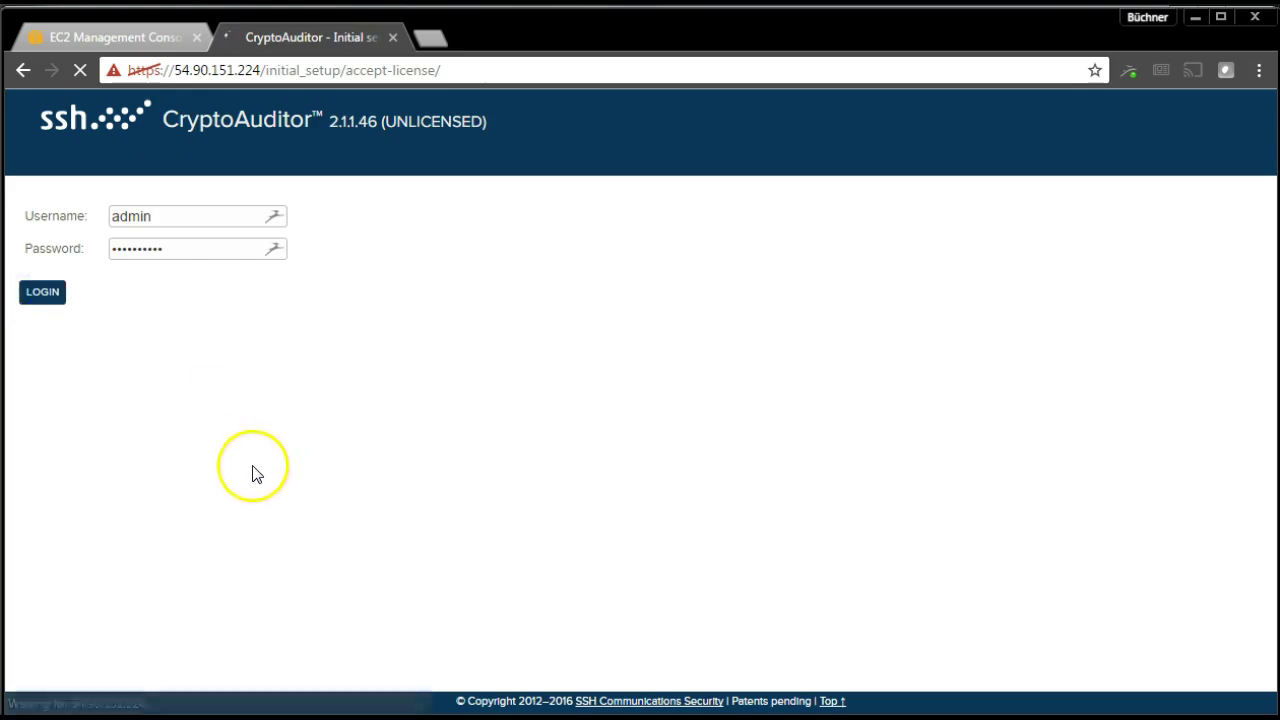
- Accept the CryptoAuditor license agreement at the end of its terms
{"action": "scroll", "coordinate": [110, 565], "scroll_direction": "down", "scroll_amount": 20}
{"action": "scroll", "coordinate": [120, 600], "scroll_direction": "down", "scroll_amount": 15}
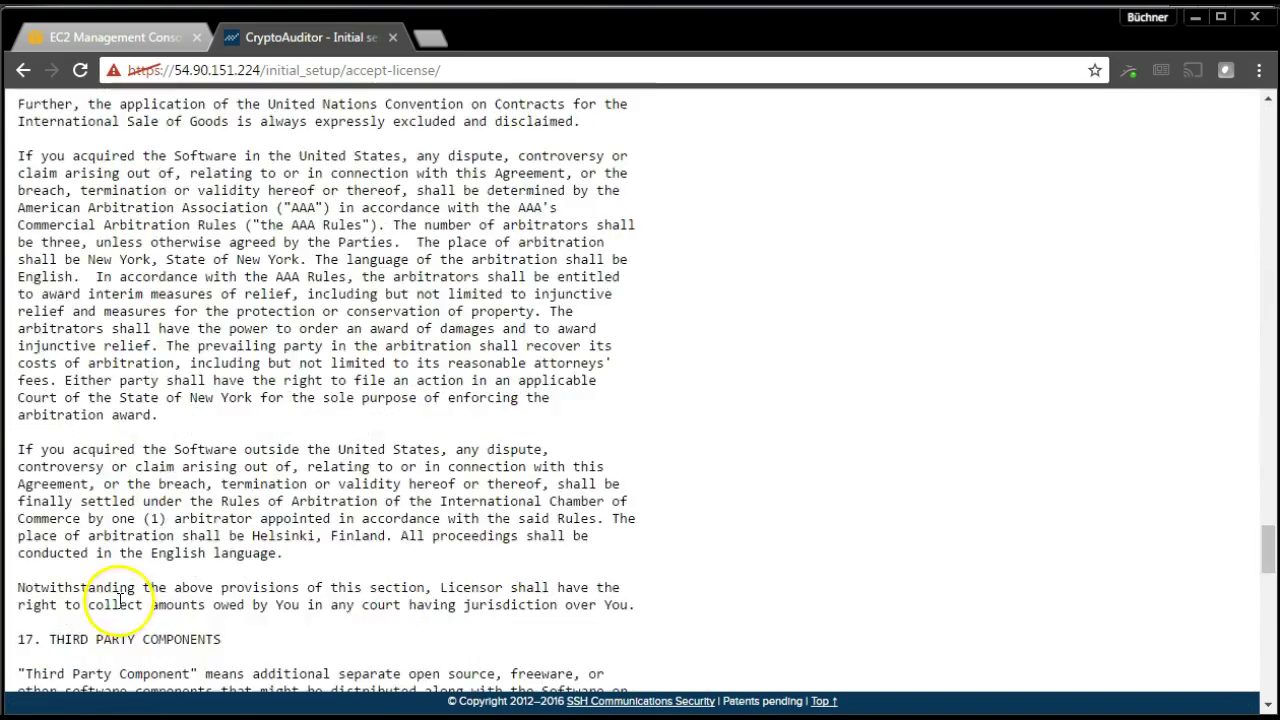
{"action": "left_click", "coordinate": [95, 622]}
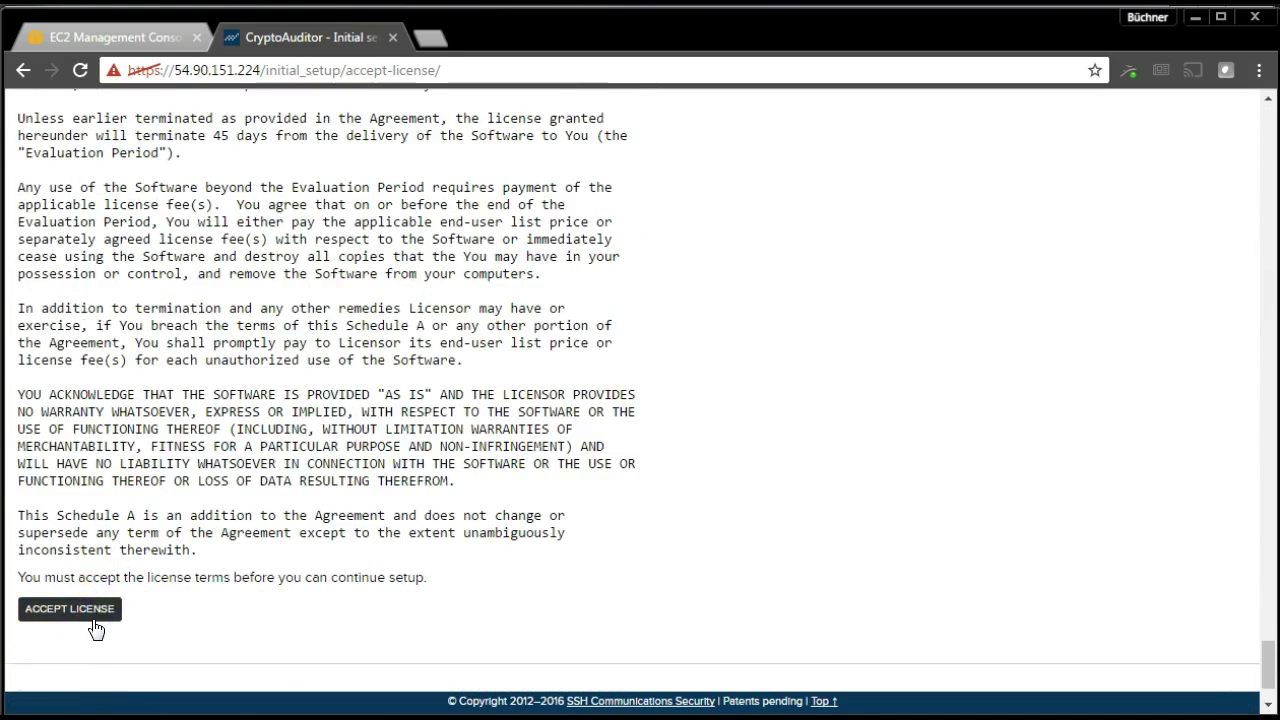
{"action": "left_click", "coordinate": [85, 608]}
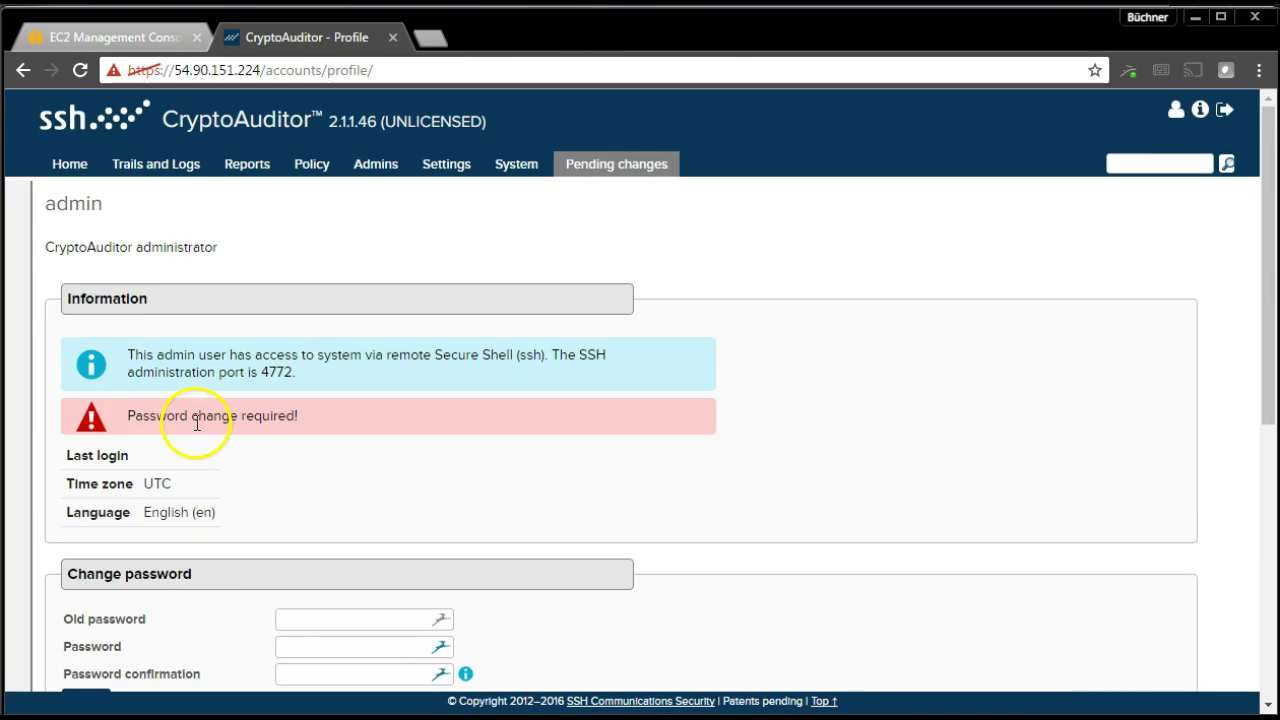
- Change the admin account's password by entering the old password, a new password and its confirmation, and apply the change
{"action": "scroll", "coordinate": [196, 424], "scroll_direction": "down", "scroll_amount": 5}
{"action": "left_click", "coordinate": [312, 147]}
{"action": "key", "text": "Tab"}
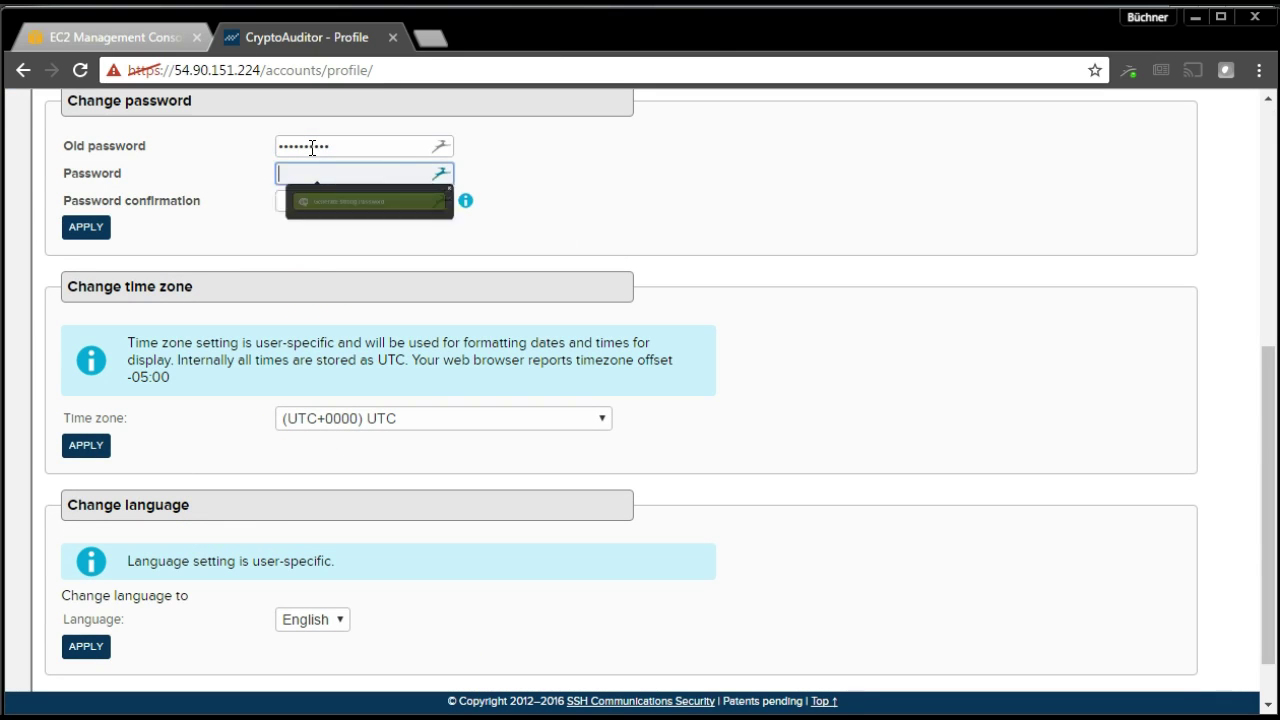
{"action": "type", "text": "•••••••"}
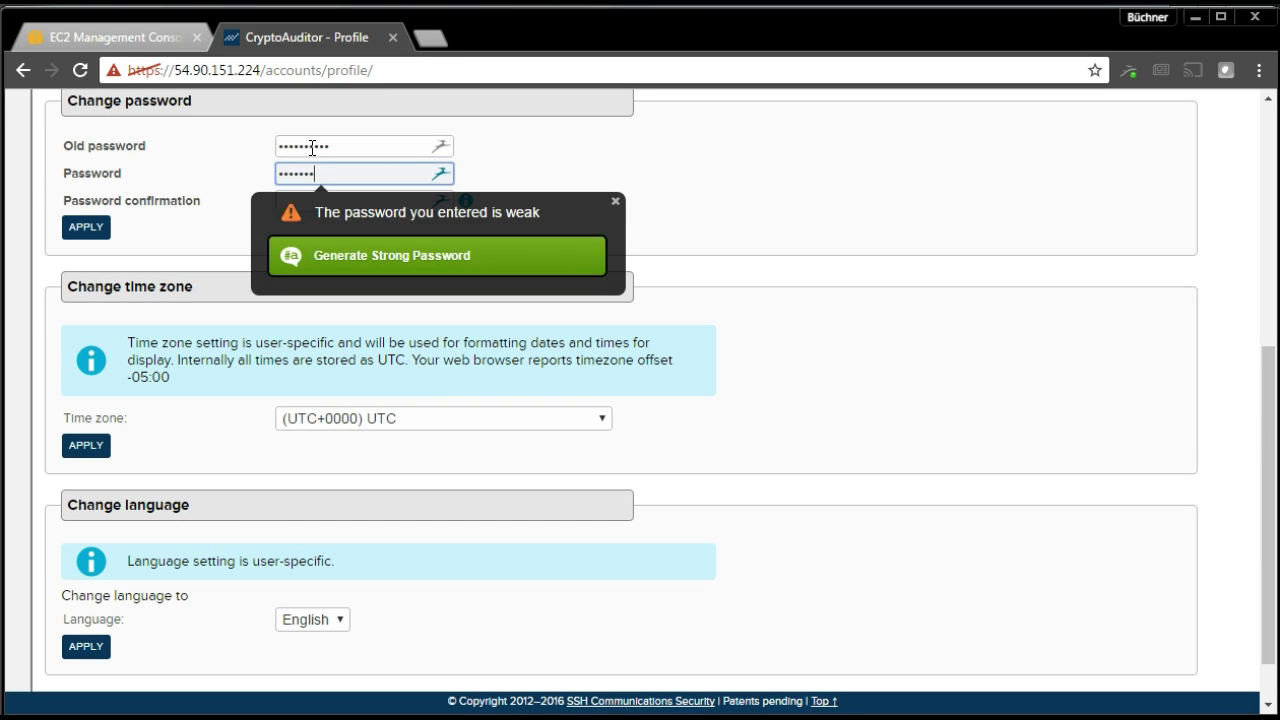
{"action": "type", "text": "•"}
{"action": "key", "text": "Tab"}
{"action": "type", "text": "•••"}
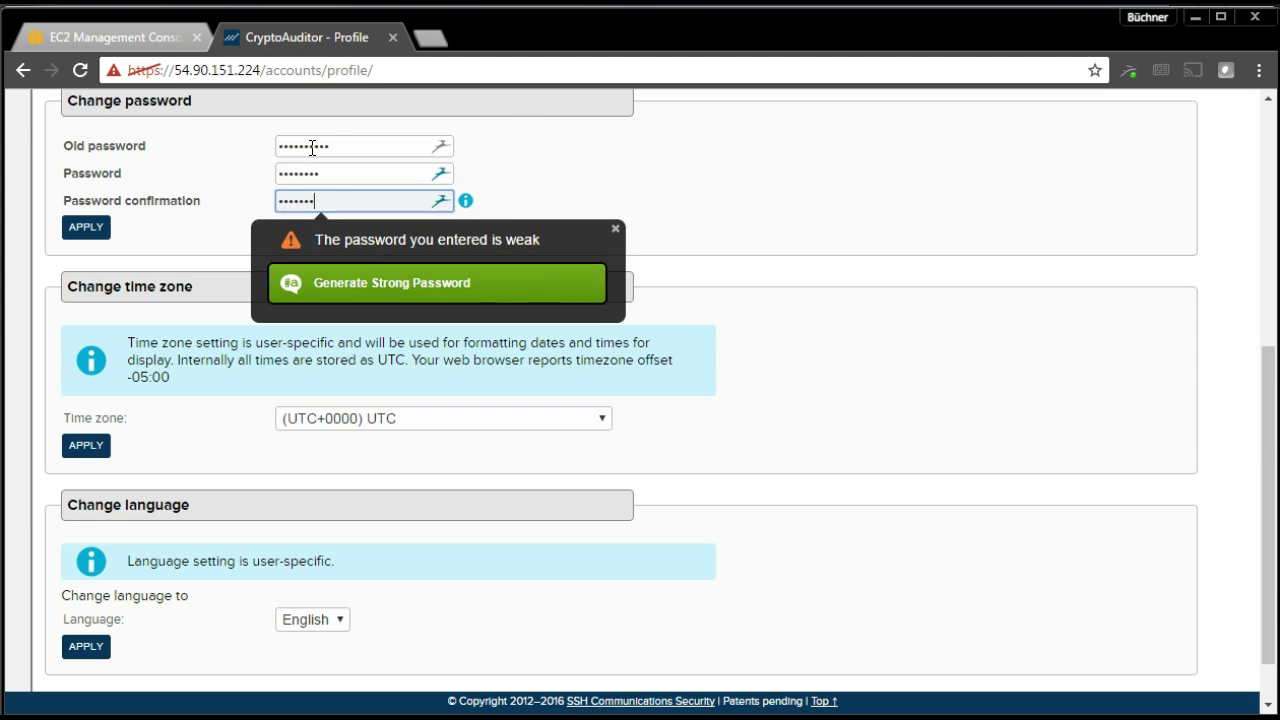
{"action": "type", "text": "•••••"}
{"action": "left_click", "coordinate": [88, 226]}
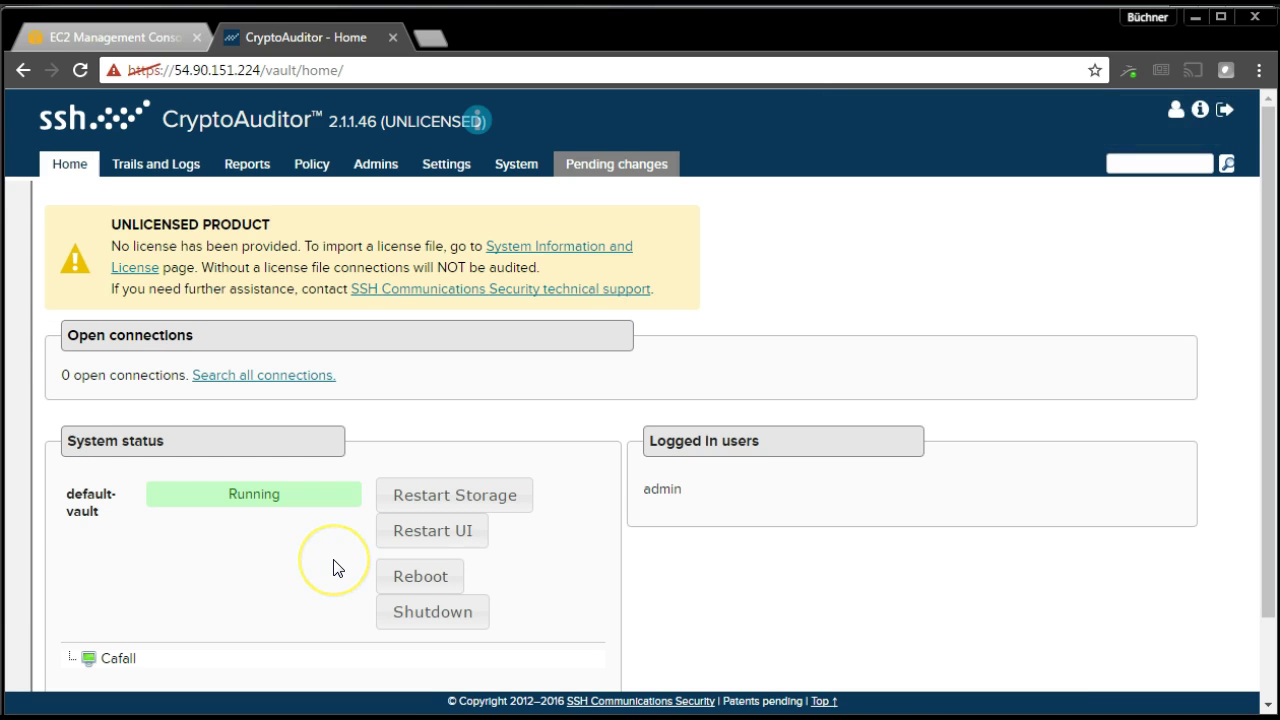
- Import the license file GemaltoAWSPoC.lic from the Downloads folder on the System Information and License page
{"action": "scroll", "coordinate": [338, 568], "scroll_direction": "down", "scroll_amount": 2}
{"action": "scroll", "coordinate": [336, 568], "scroll_direction": "up", "scroll_amount": 2}
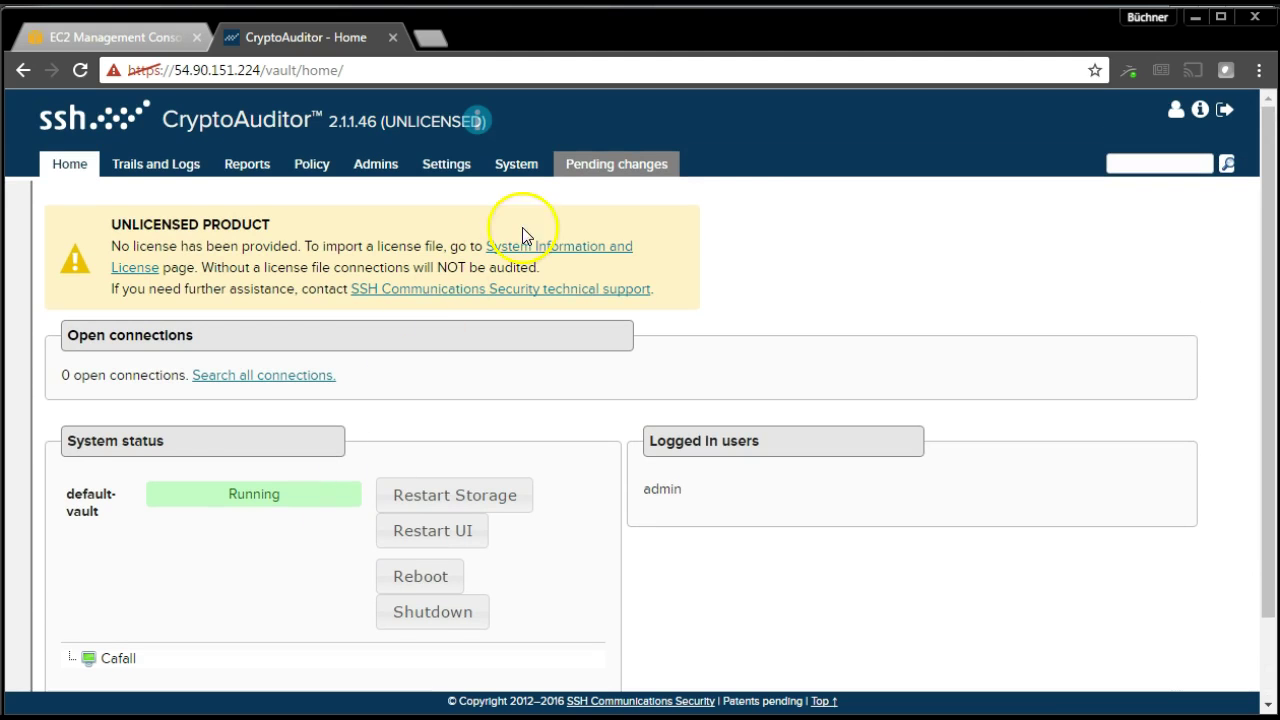
{"action": "left_click", "coordinate": [514, 172]}
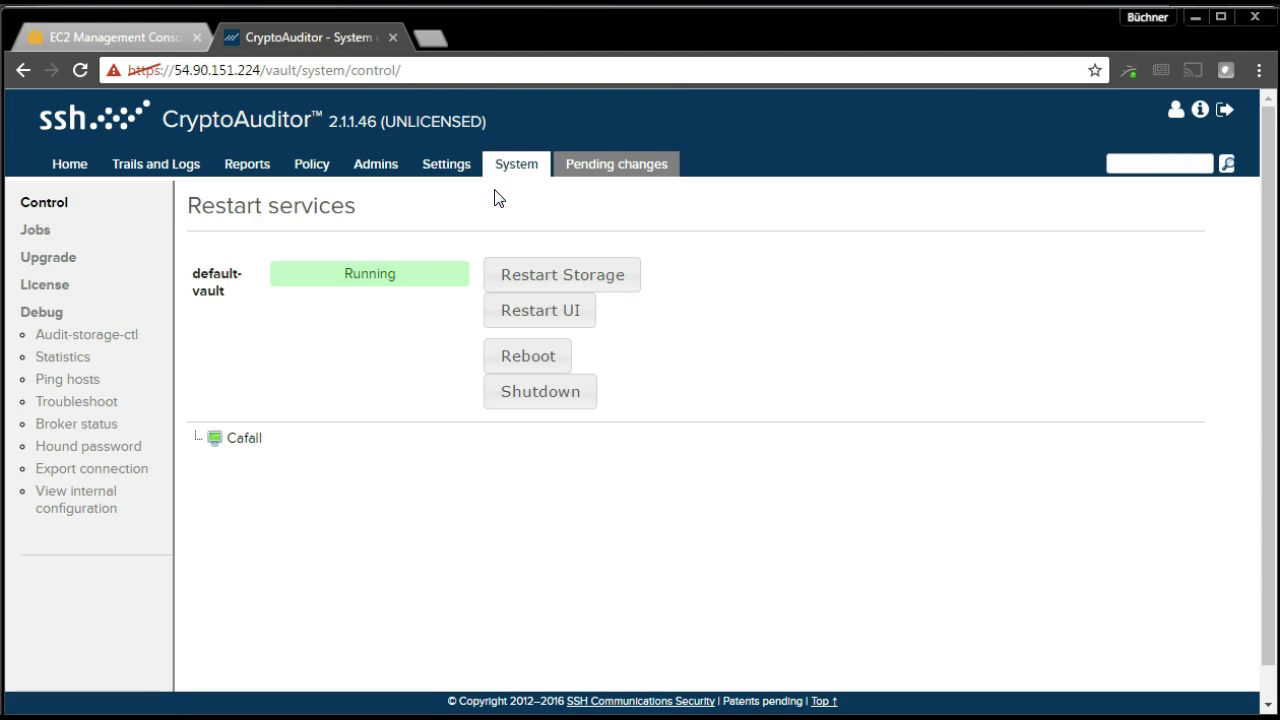
{"action": "left_click", "coordinate": [42, 285]}
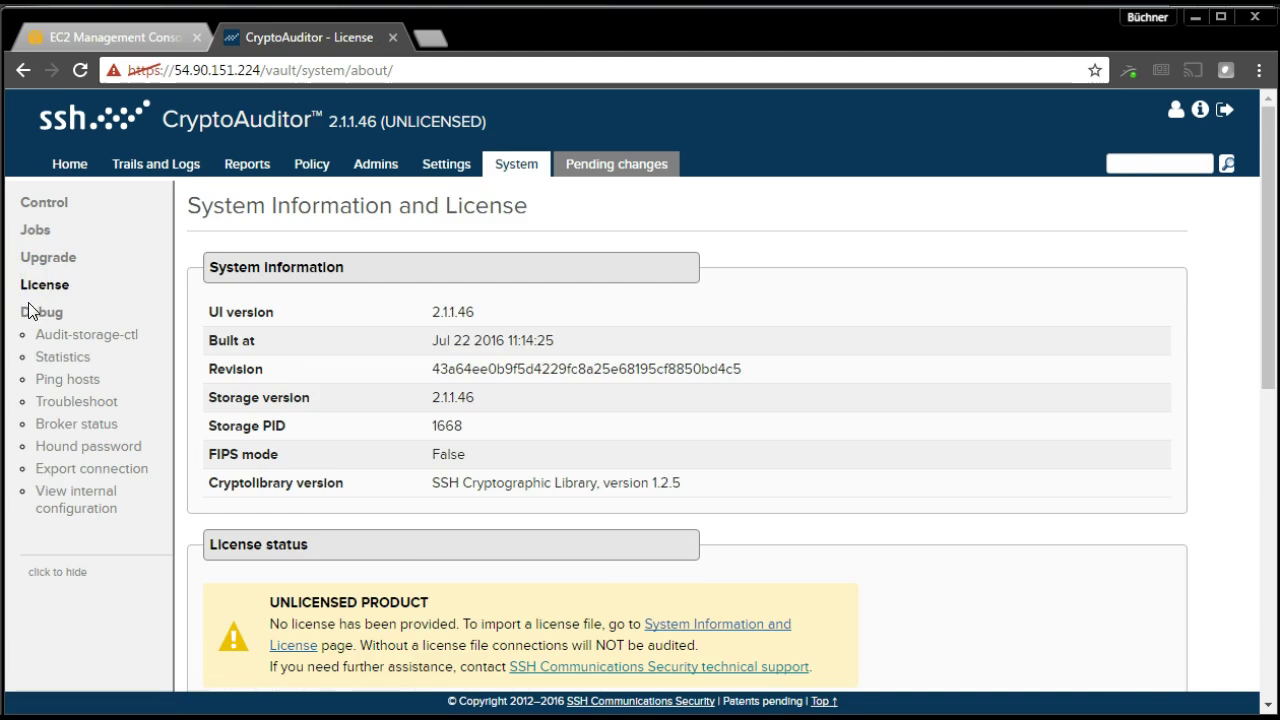
{"action": "scroll", "coordinate": [290, 450], "scroll_direction": "down", "scroll_amount": 5}
{"action": "scroll", "coordinate": [292, 440], "scroll_direction": "down", "scroll_amount": 2}
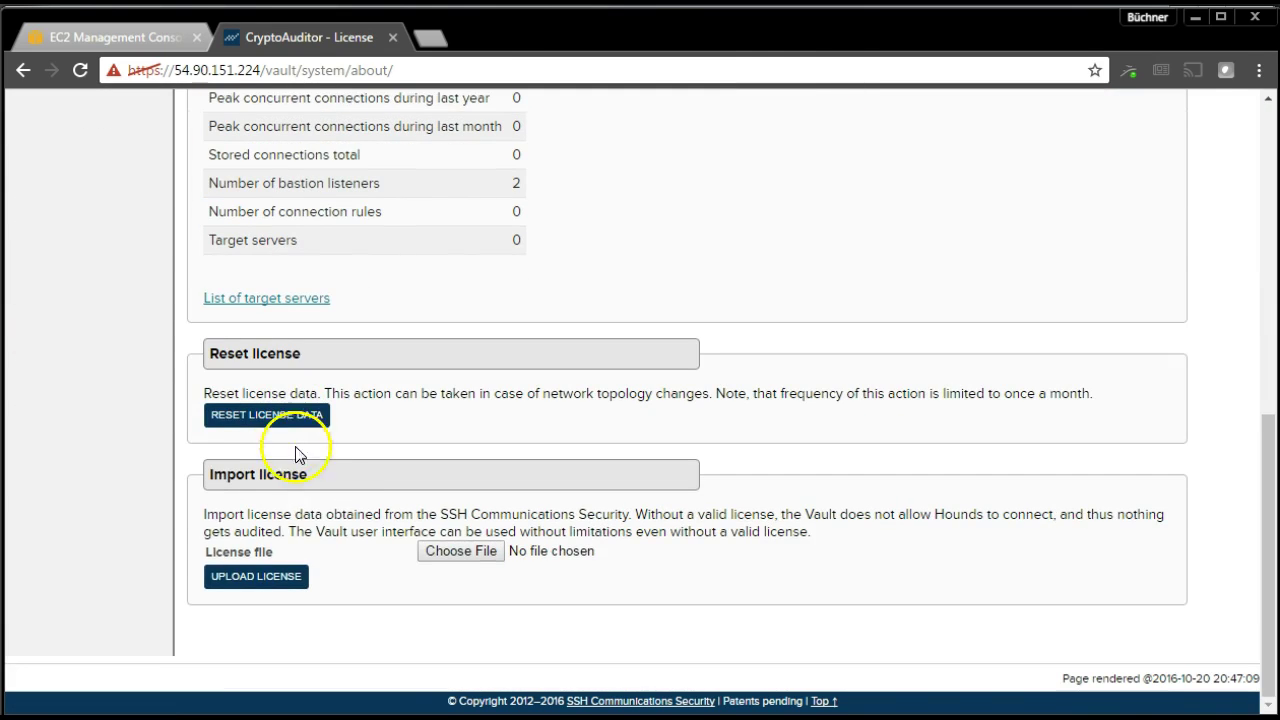
{"action": "left_click", "coordinate": [467, 556]}
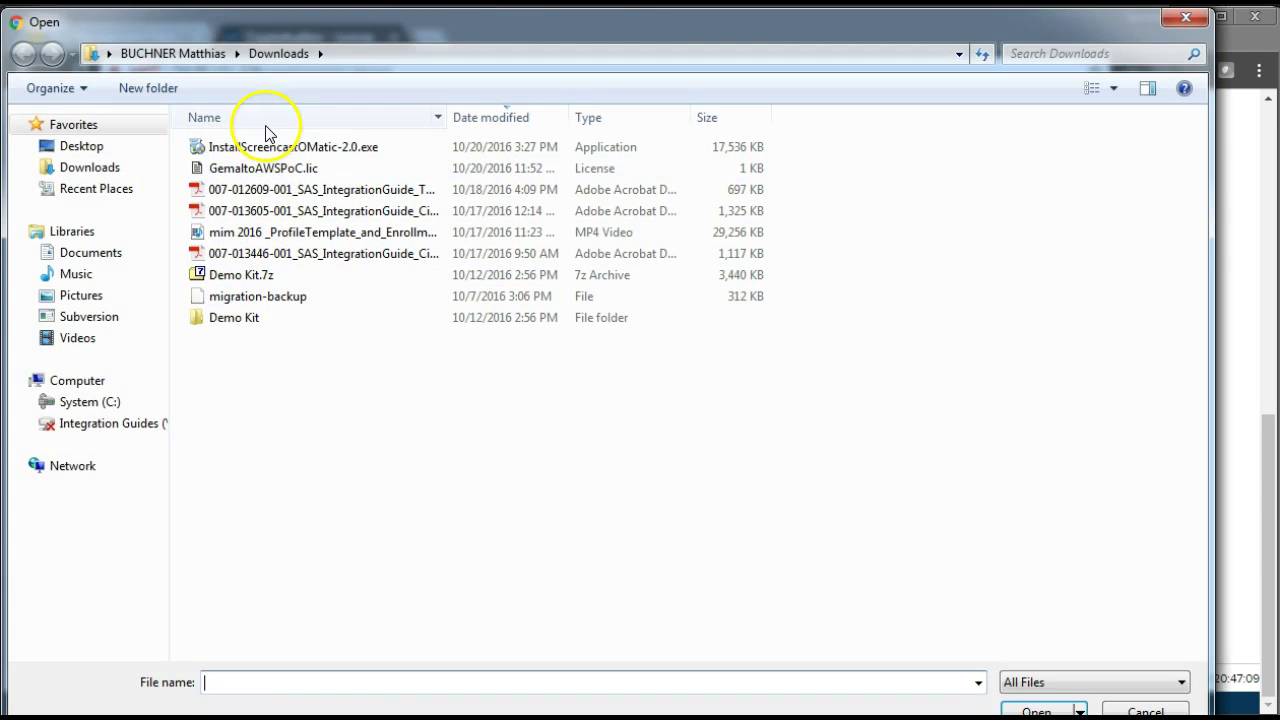
{"action": "left_click", "coordinate": [272, 168]}
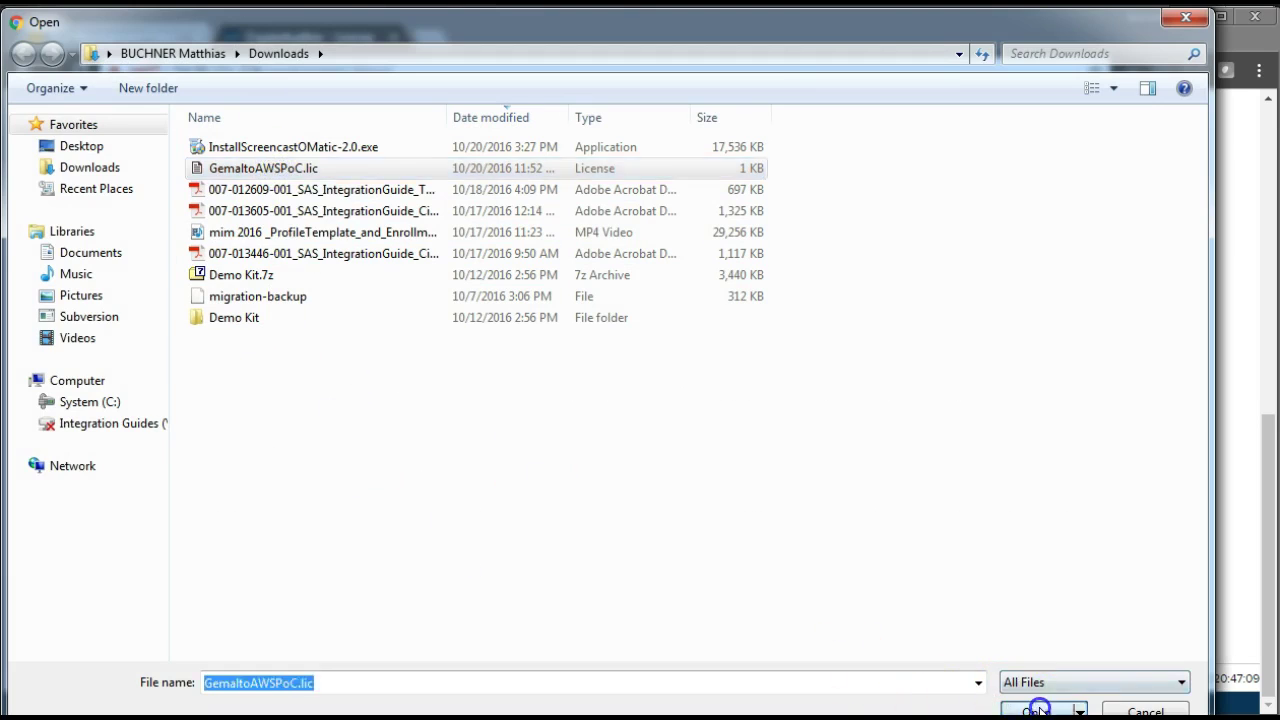
{"action": "left_click", "coordinate": [1037, 710]}
{"action": "left_click", "coordinate": [288, 577]}
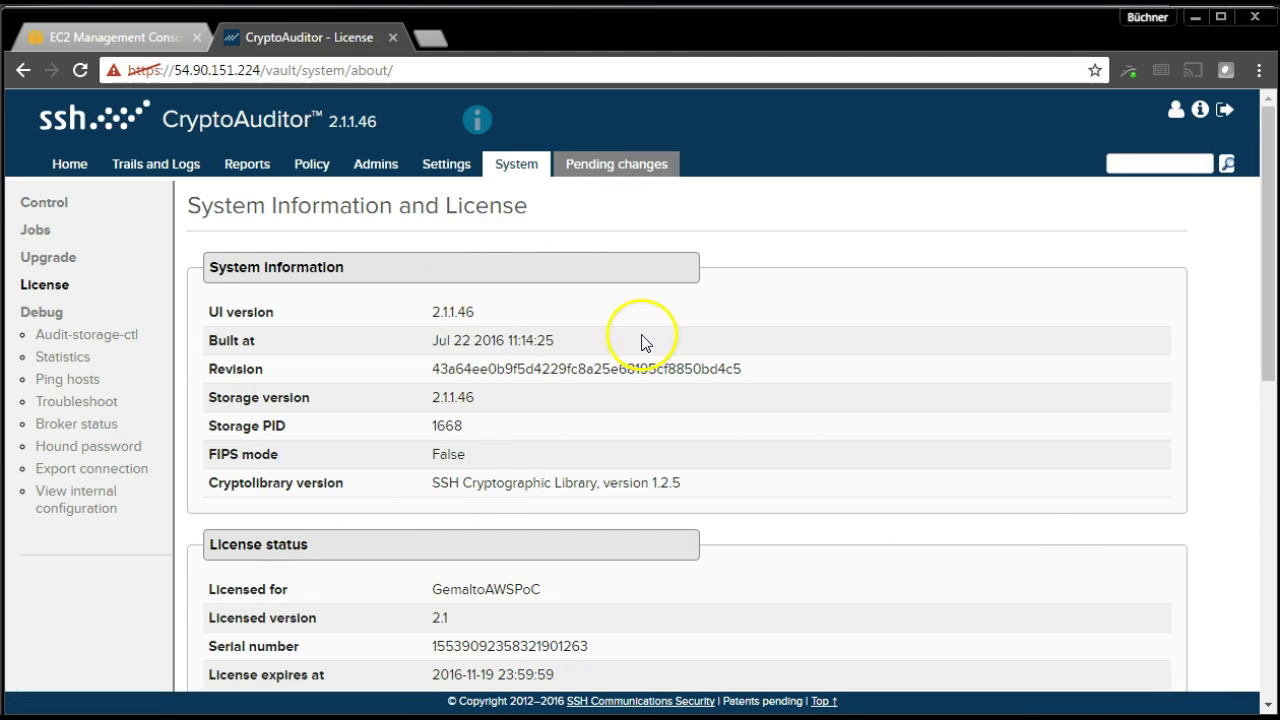
- Add a new RADIUS server entry in the External Authentication settings
{"action": "left_click", "coordinate": [446, 165]}
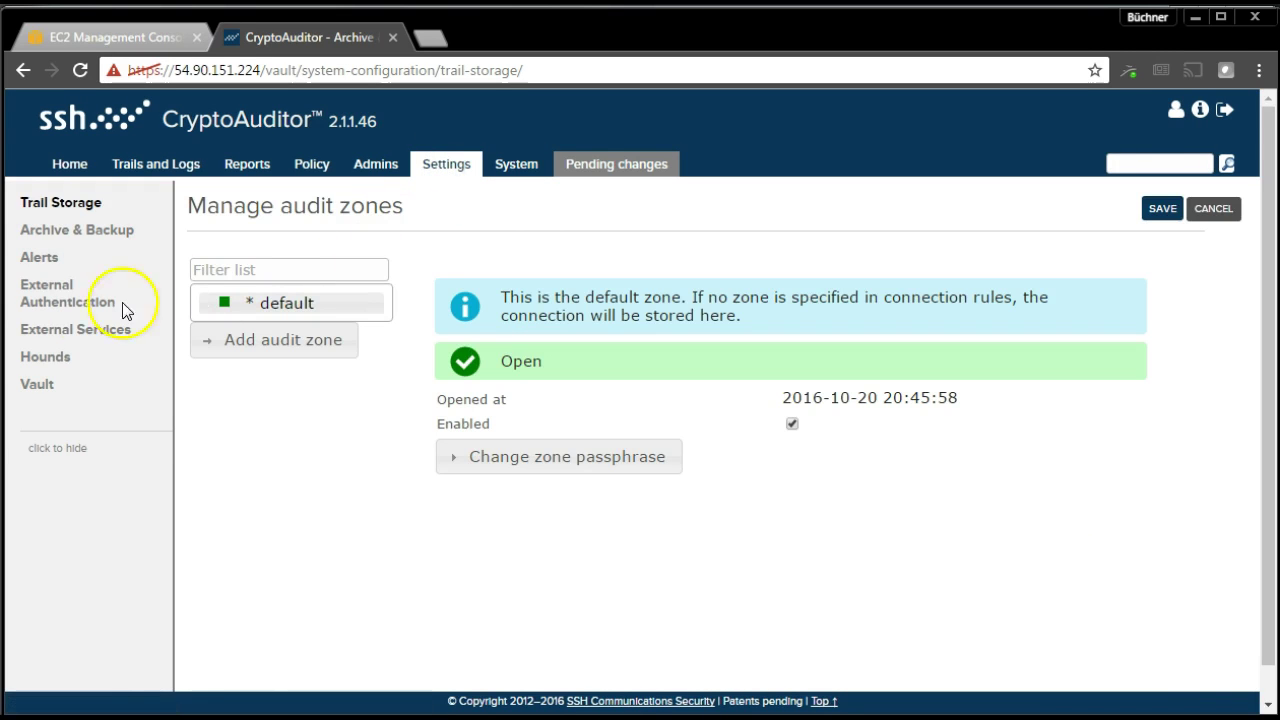
{"action": "left_click", "coordinate": [40, 310]}
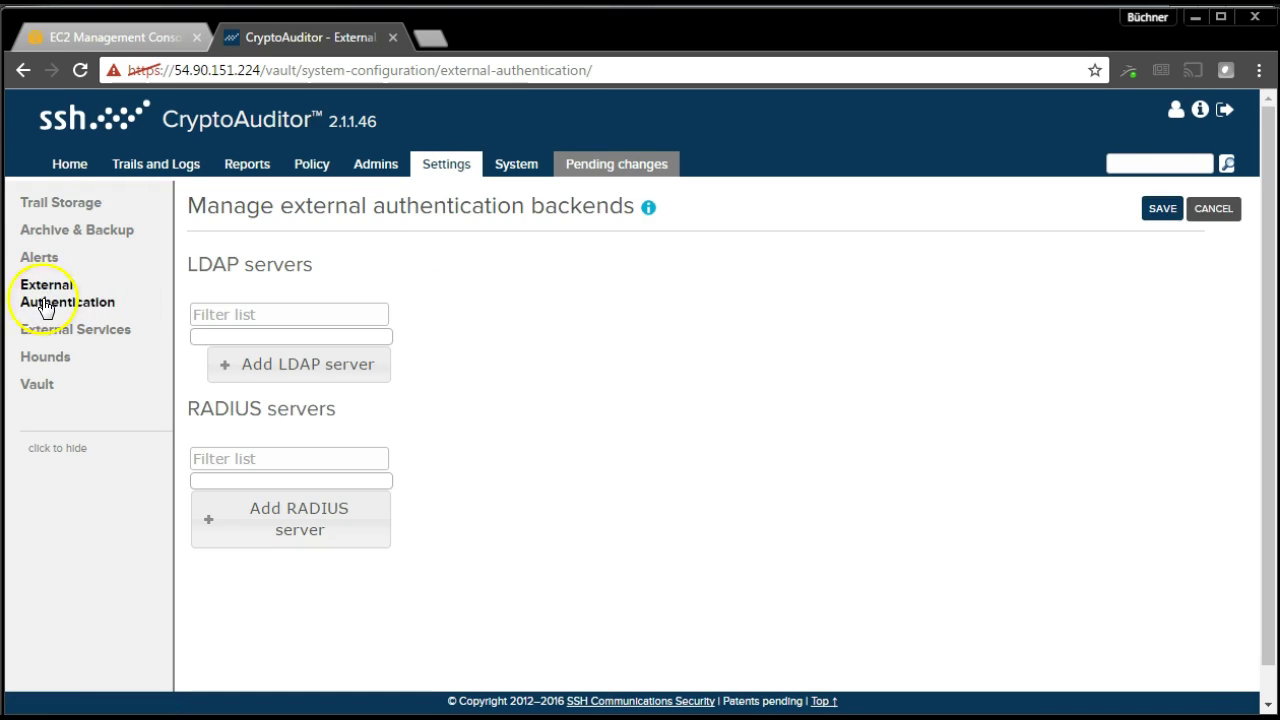
{"action": "left_click", "coordinate": [205, 532]}
{"action": "scroll", "coordinate": [527, 460], "scroll_direction": "down", "scroll_amount": 1}
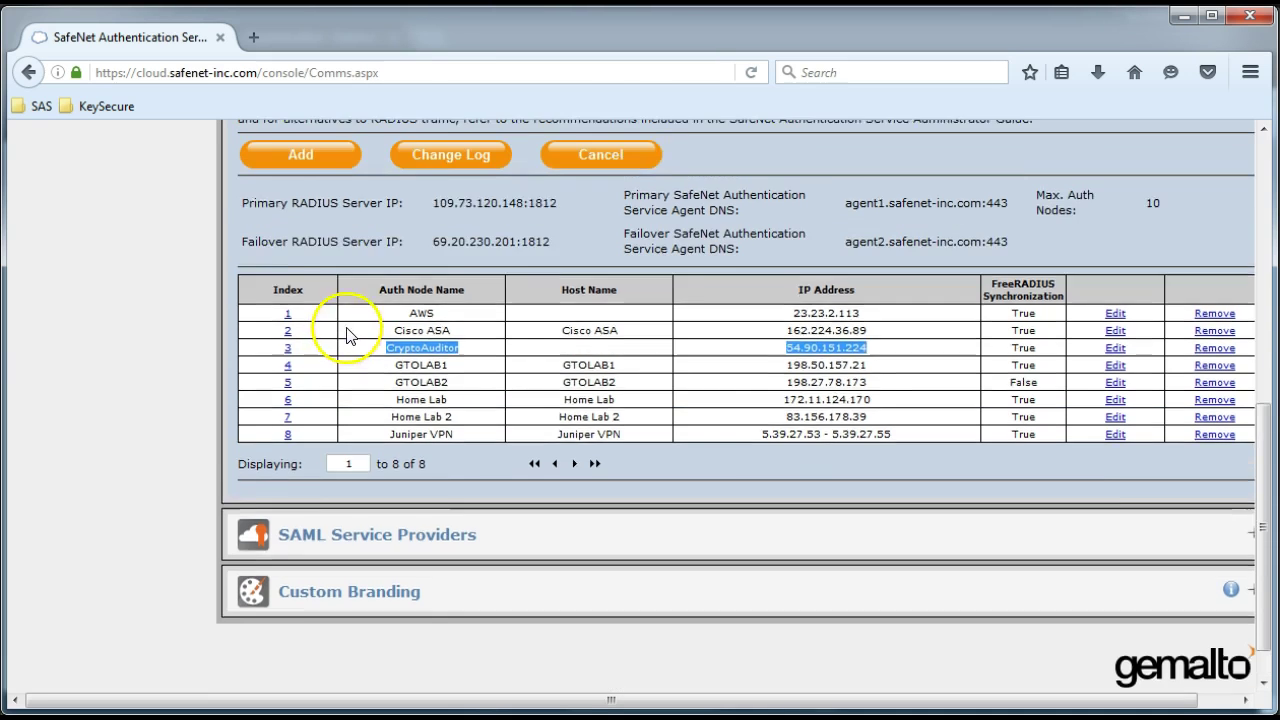
- Copy the primary RADIUS server IP 109.73.120.148 from the SafeNet Authentication Service console and paste it as the new RADIUS server's address in CryptoAuditor
{"action": "scroll", "coordinate": [347, 335], "scroll_direction": "up", "scroll_amount": 2}
{"action": "left_click_drag", "start_coordinate": [433, 292], "coordinate": [527, 290]}
{"action": "right_click", "coordinate": [527, 290]}
{"action": "left_click", "coordinate": [562, 308]}
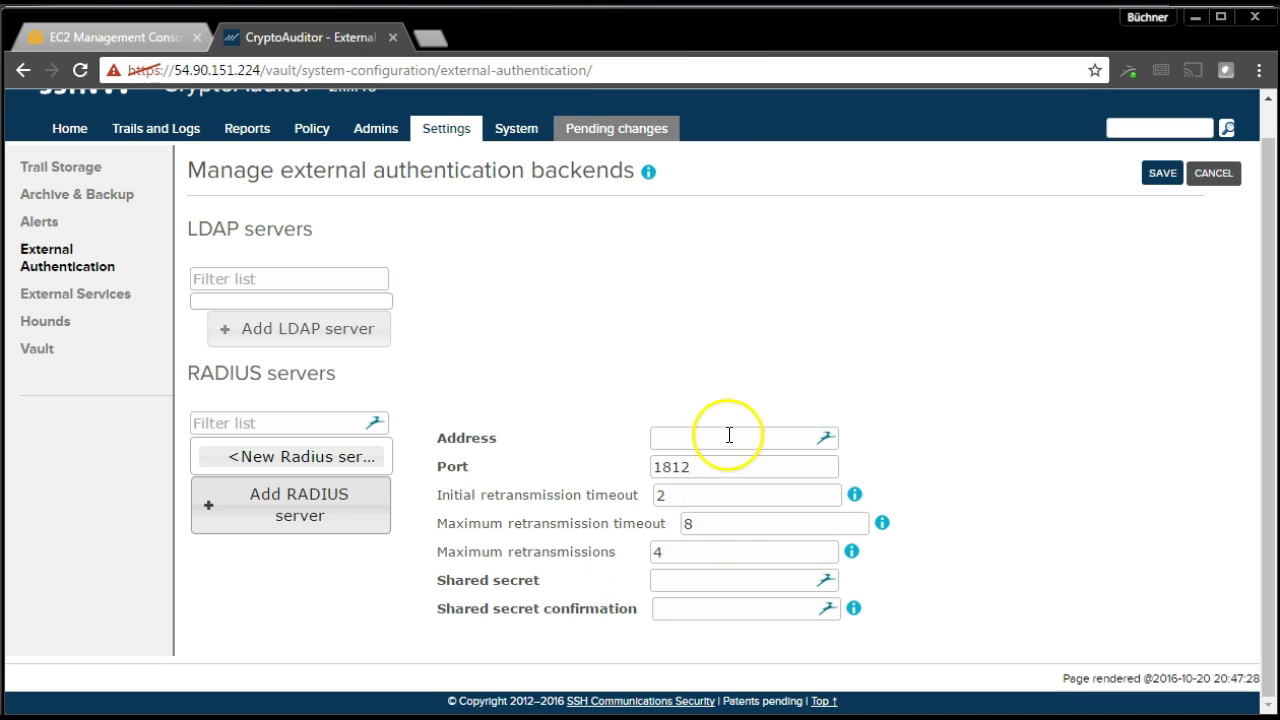
{"action": "left_click", "coordinate": [729, 435]}
{"action": "key", "text": "ctrl+v"}
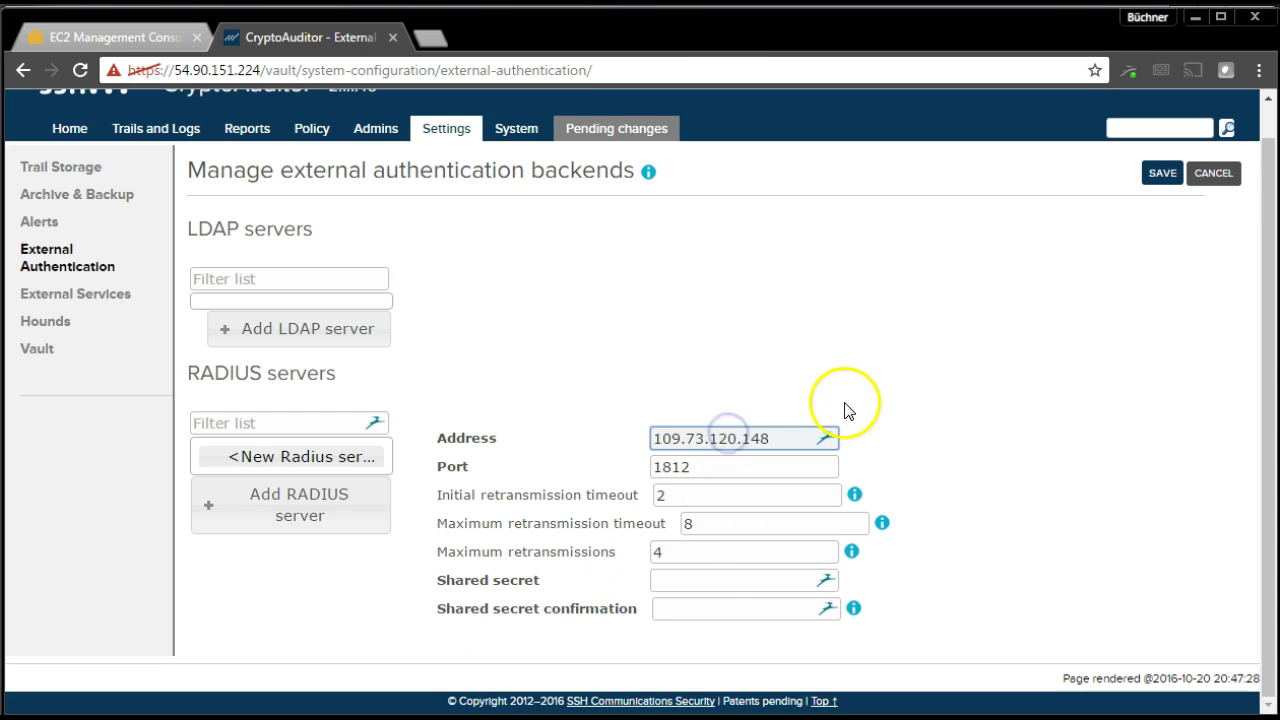
- Enter the RADIUS shared secret and its matching confirmation, keeping port 1812, and save the server
{"action": "left_click", "coordinate": [682, 497]}
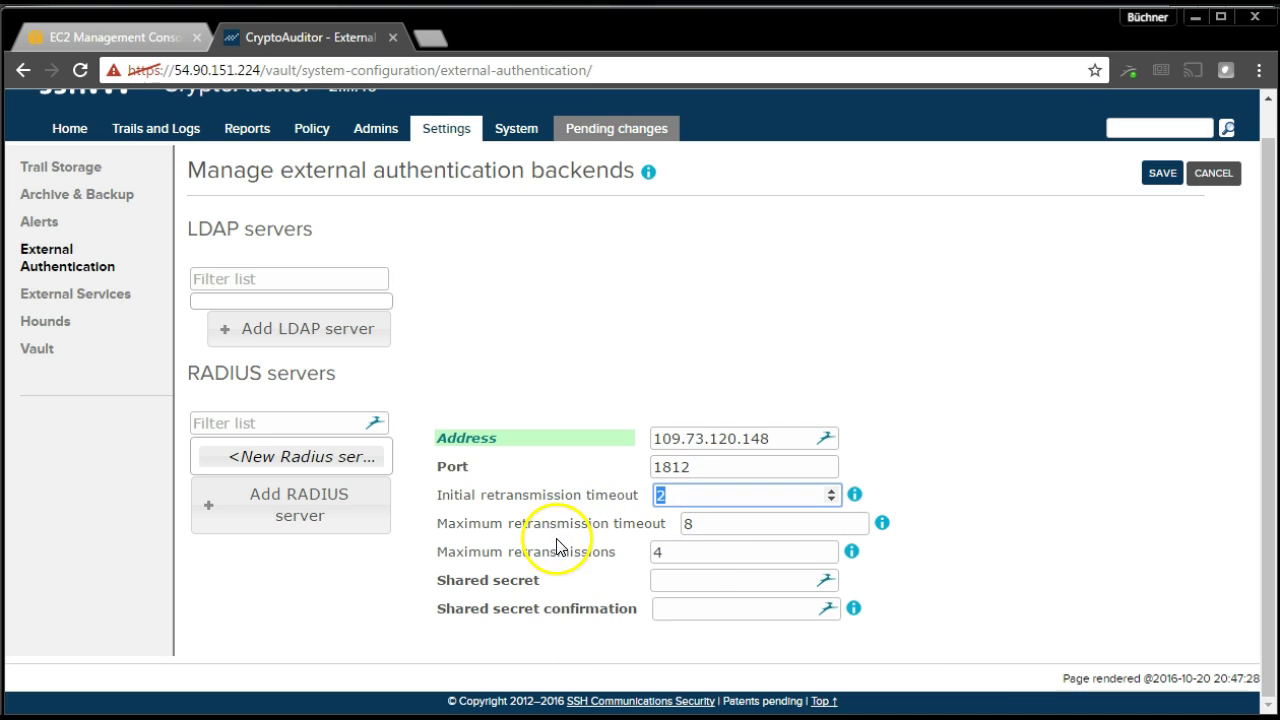
{"action": "left_click", "coordinate": [688, 580]}
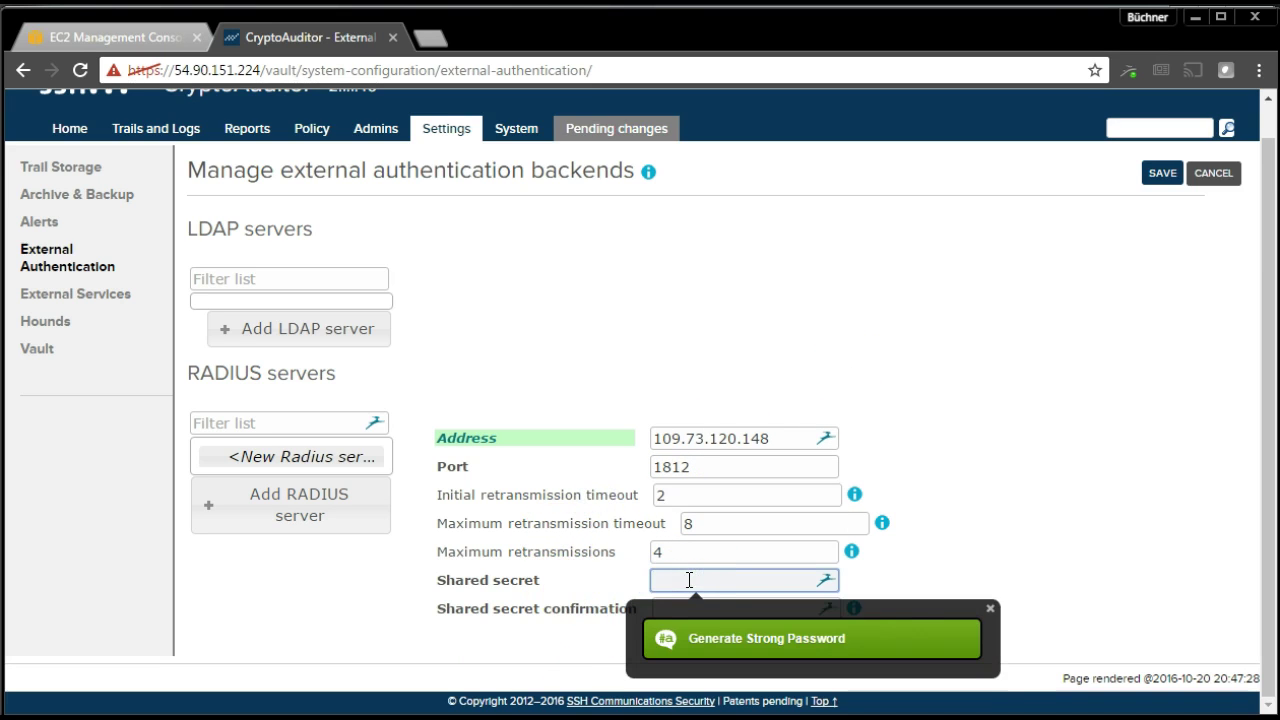
{"action": "type", "text": "••••"}
{"action": "key", "text": "Tab"}
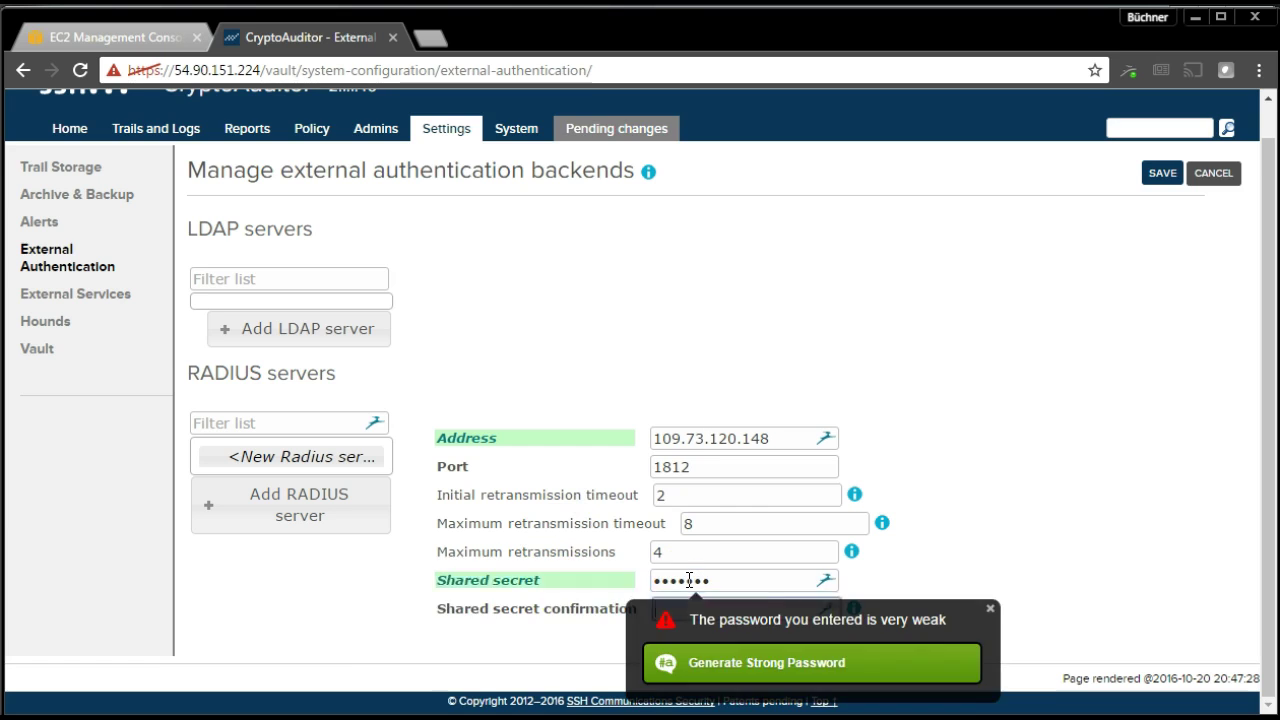
{"action": "type", "text": "•••••"}
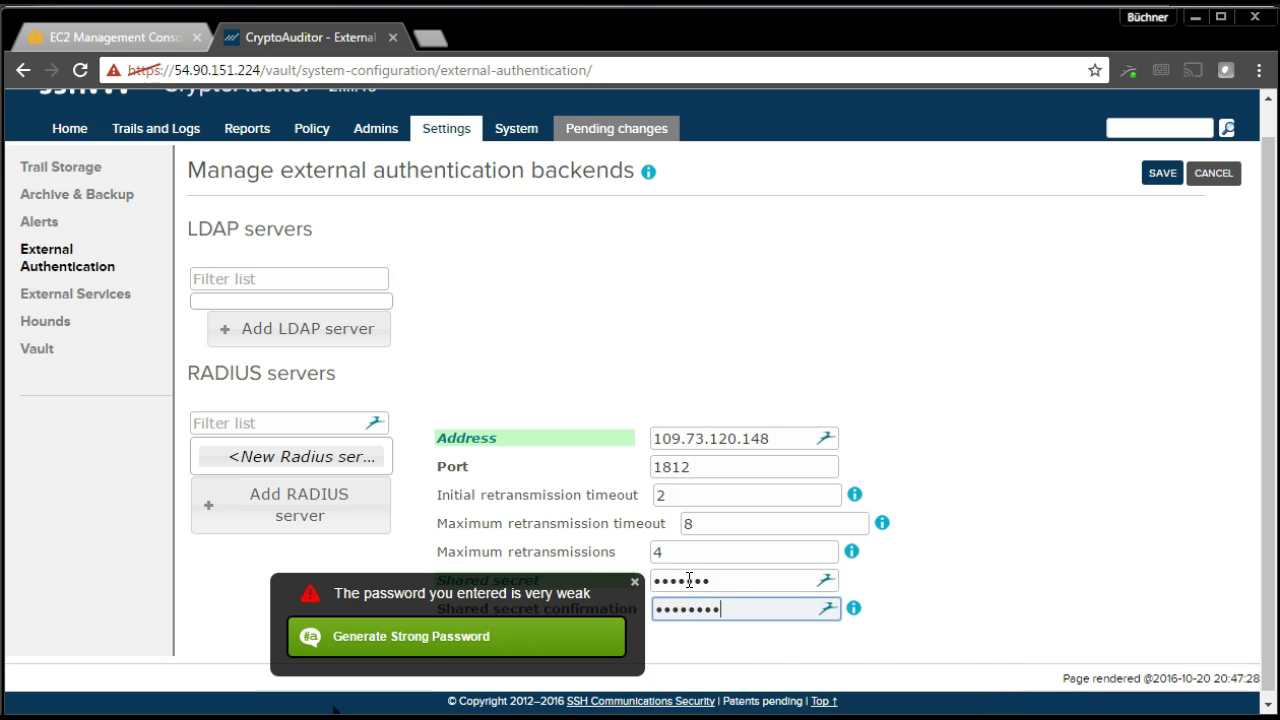
{"action": "left_click", "coordinate": [630, 583]}
{"action": "left_click_drag", "start_coordinate": [714, 580], "coordinate": [563, 588]}
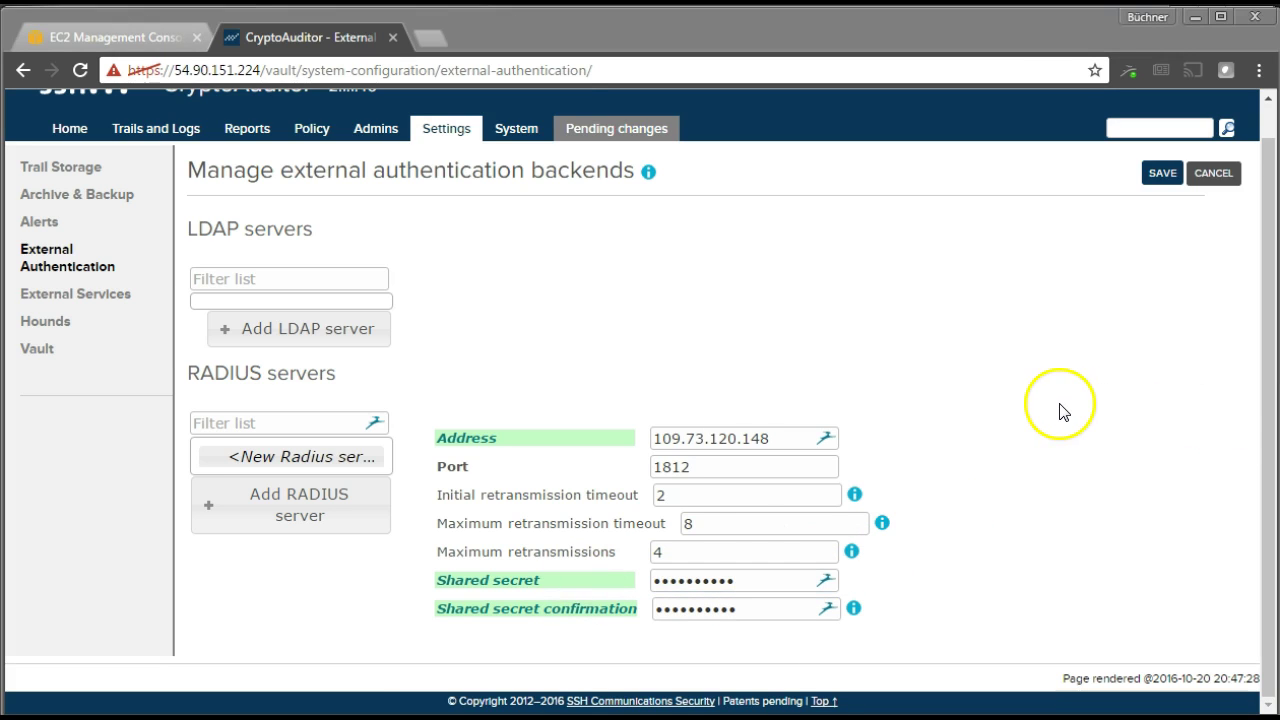
{"action": "left_click", "coordinate": [1160, 172]}
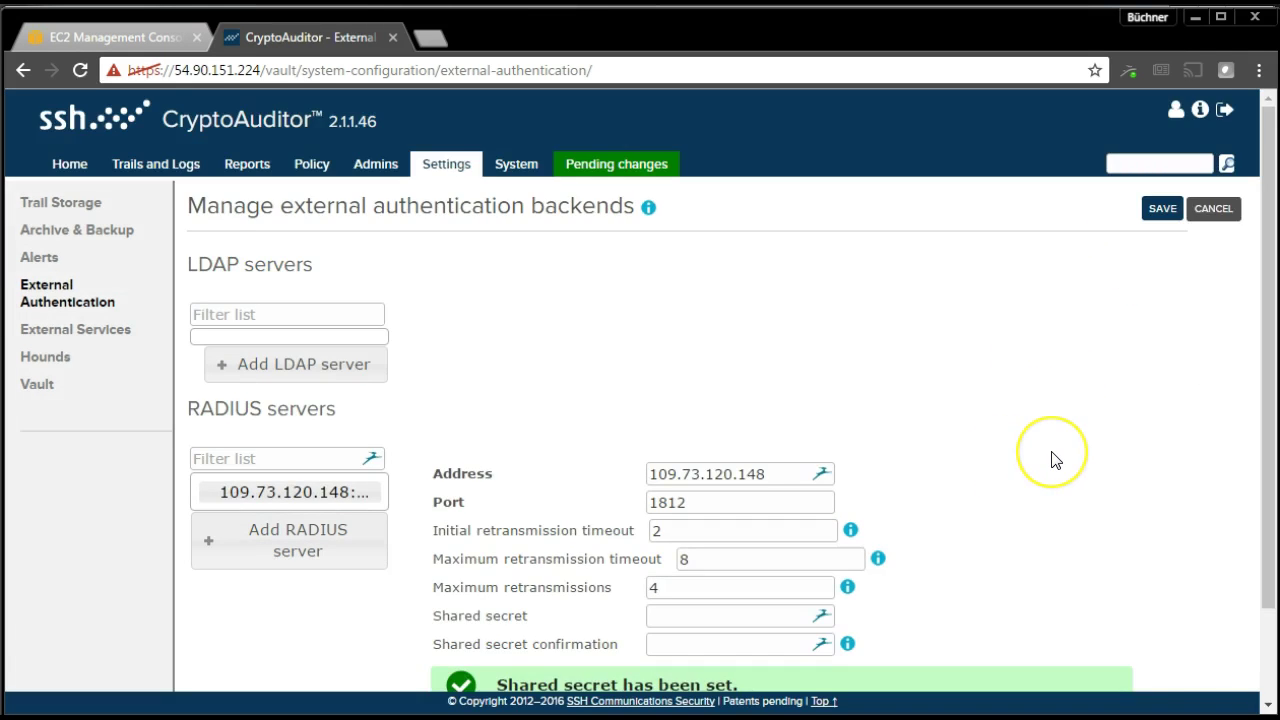
{"action": "scroll", "coordinate": [1051, 458], "scroll_direction": "down", "scroll_amount": 1}
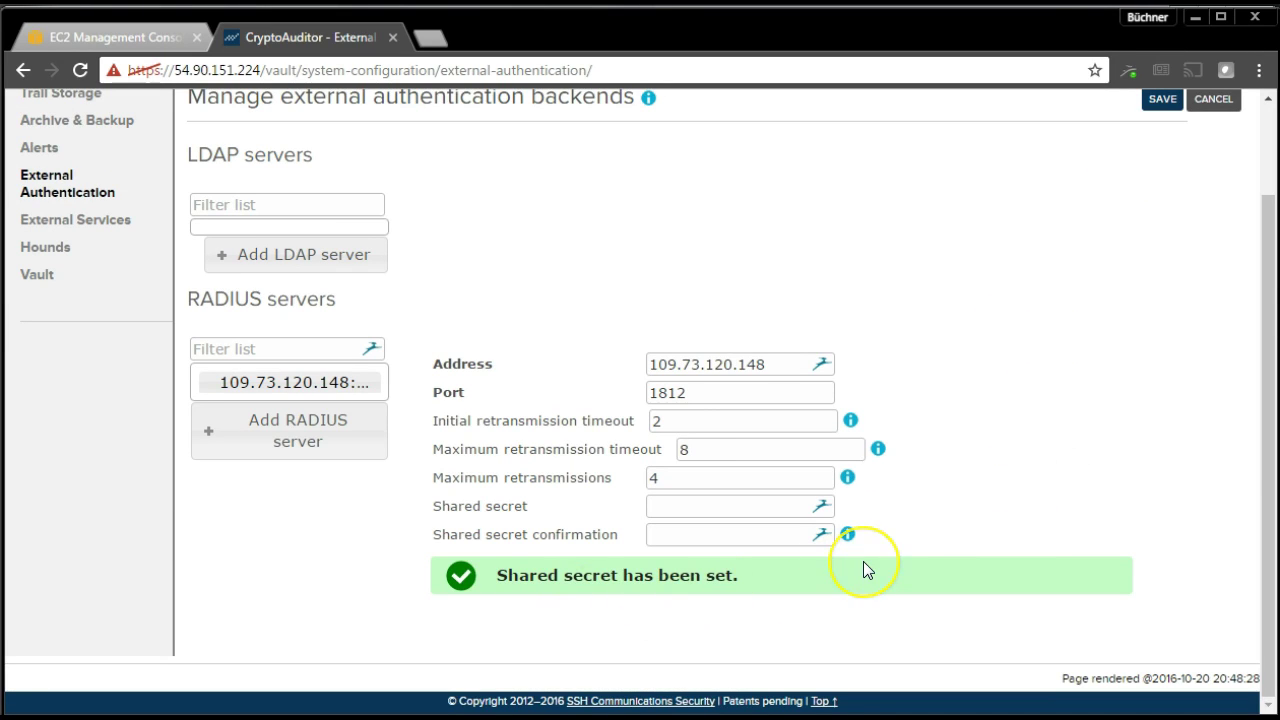
{"action": "scroll", "coordinate": [863, 561], "scroll_direction": "up", "scroll_amount": 2}
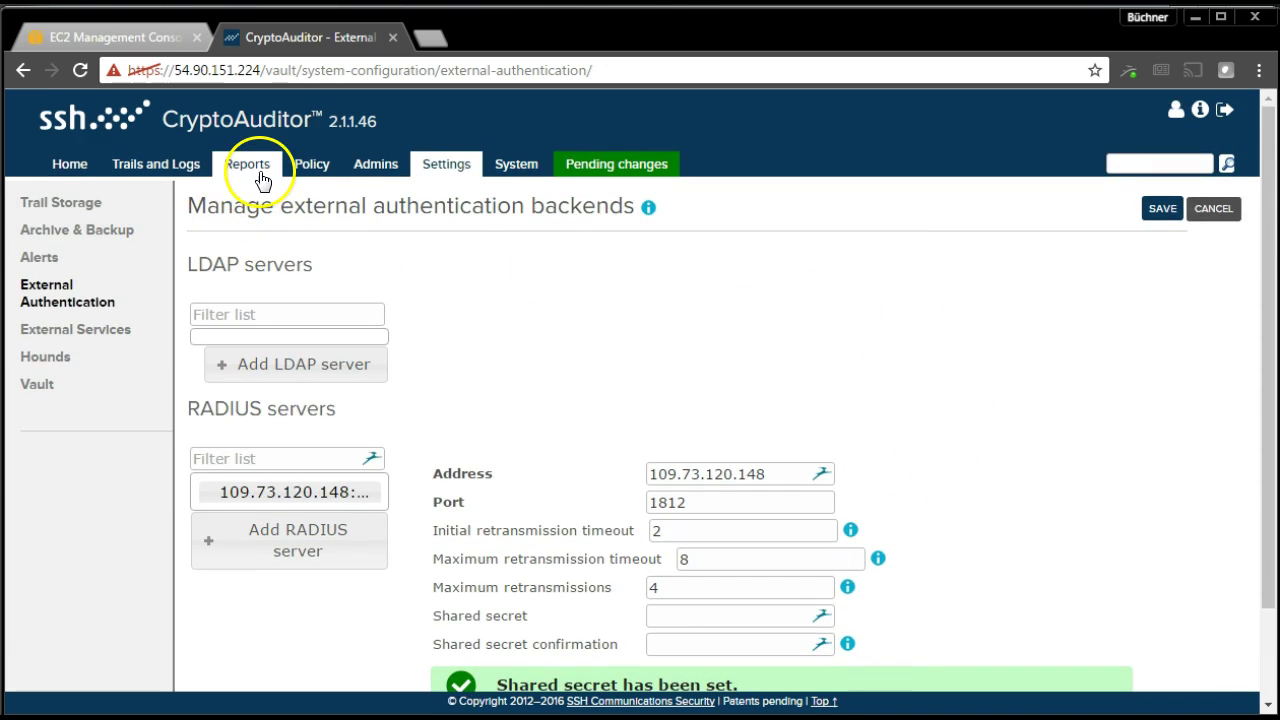
- Create a new policy rule that applies when connecting with SSH
{"action": "left_click", "coordinate": [310, 165]}
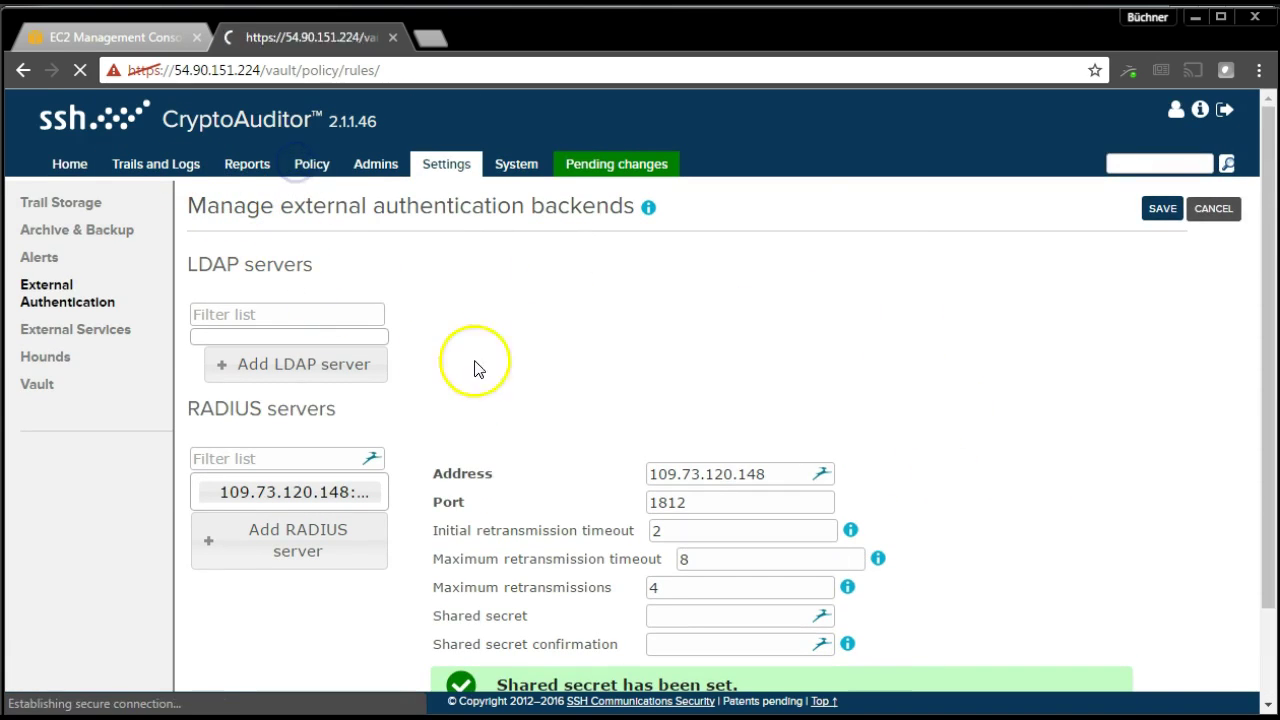
{"action": "left_click", "coordinate": [1125, 210]}
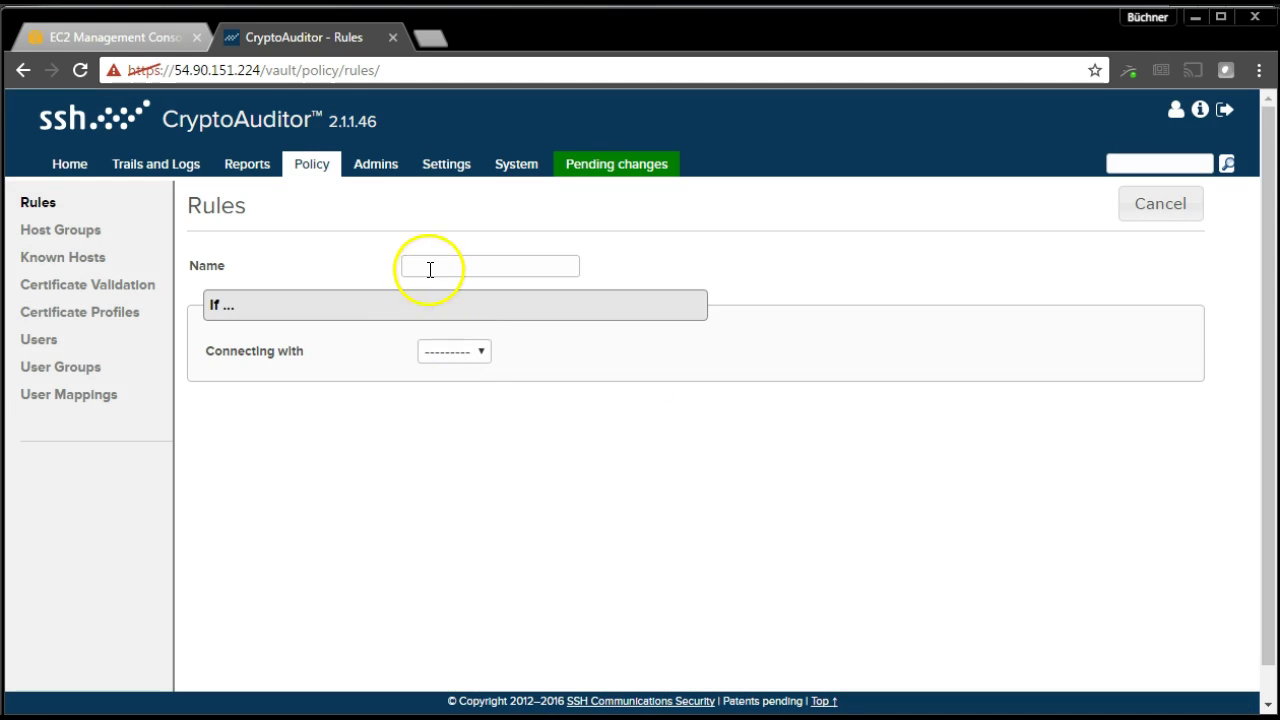
{"action": "left_click", "coordinate": [437, 351]}
{"action": "left_click", "coordinate": [438, 406]}
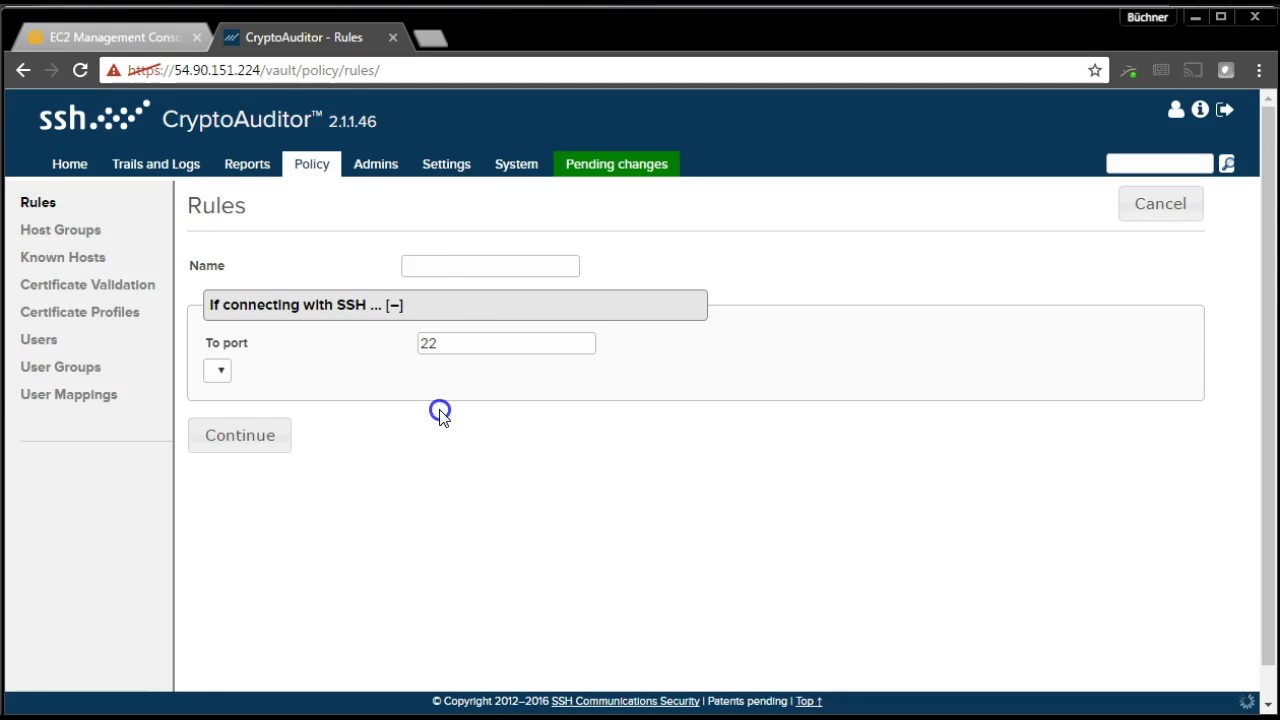
- Add a Via Bastion listener criterion to the rule and set it to SSH: default: :22
{"action": "left_click", "coordinate": [337, 369]}
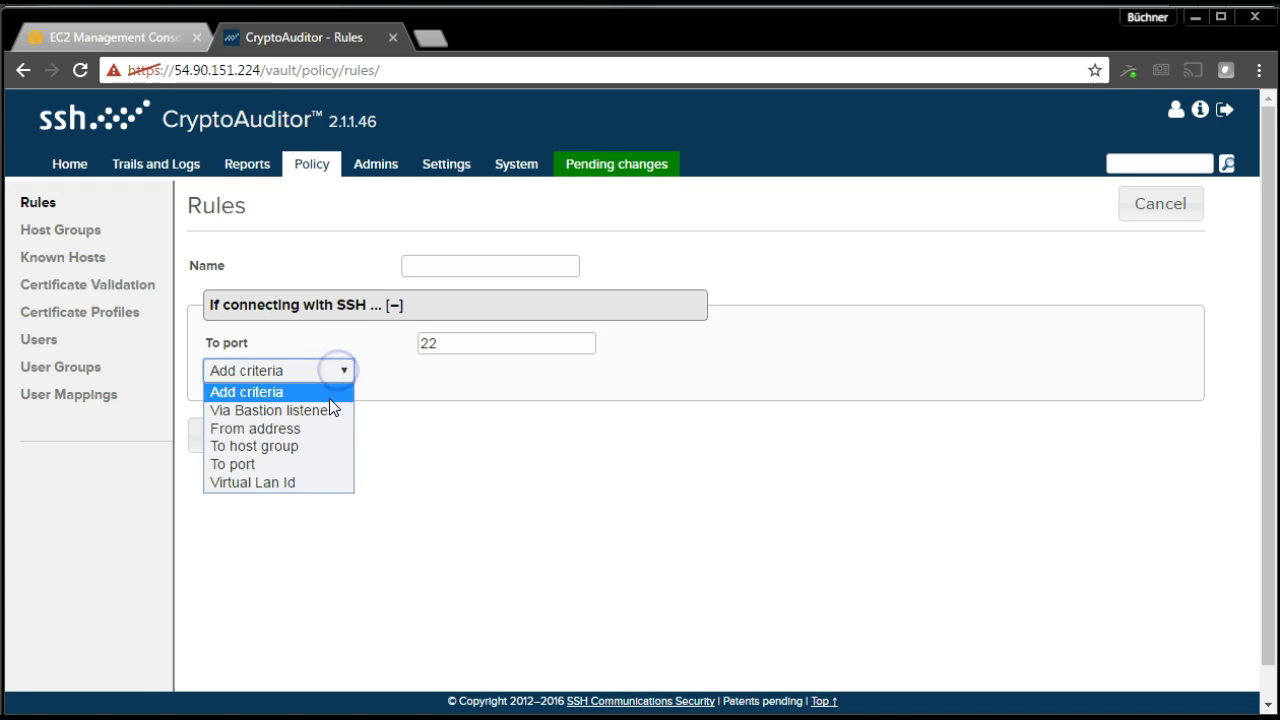
{"action": "left_click", "coordinate": [323, 412]}
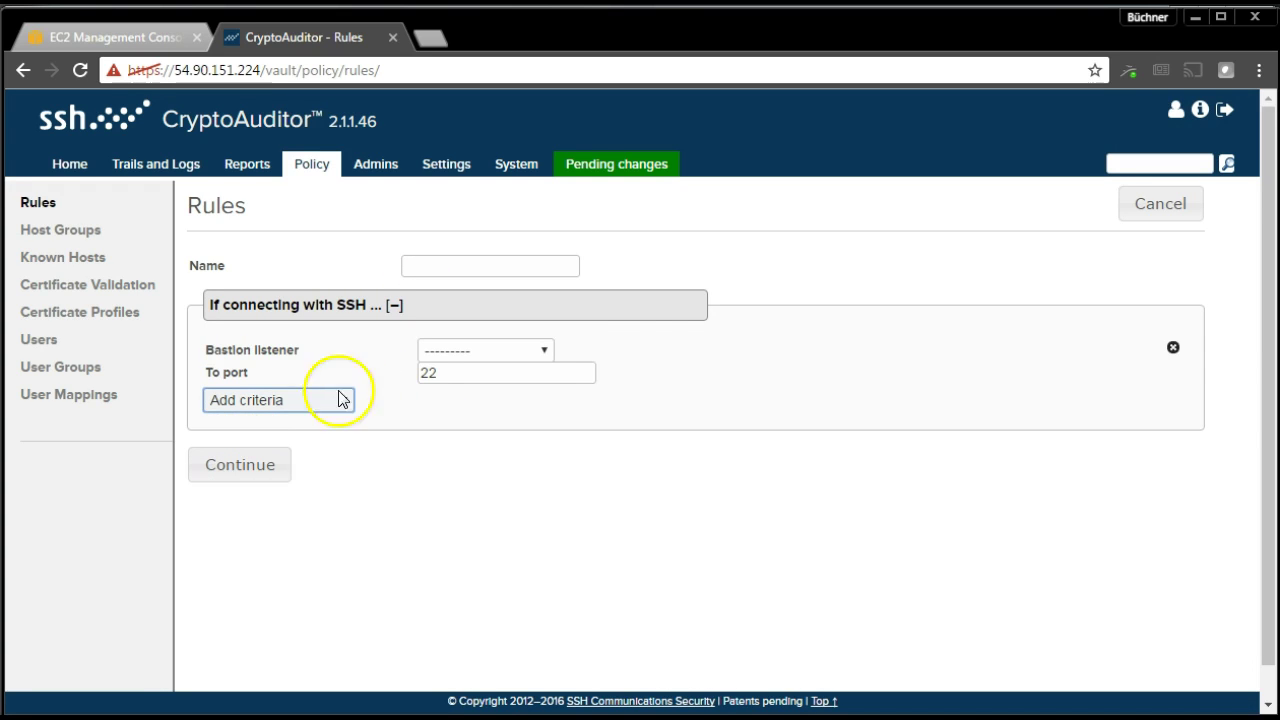
{"action": "left_click", "coordinate": [427, 349]}
{"action": "left_click", "coordinate": [435, 389]}
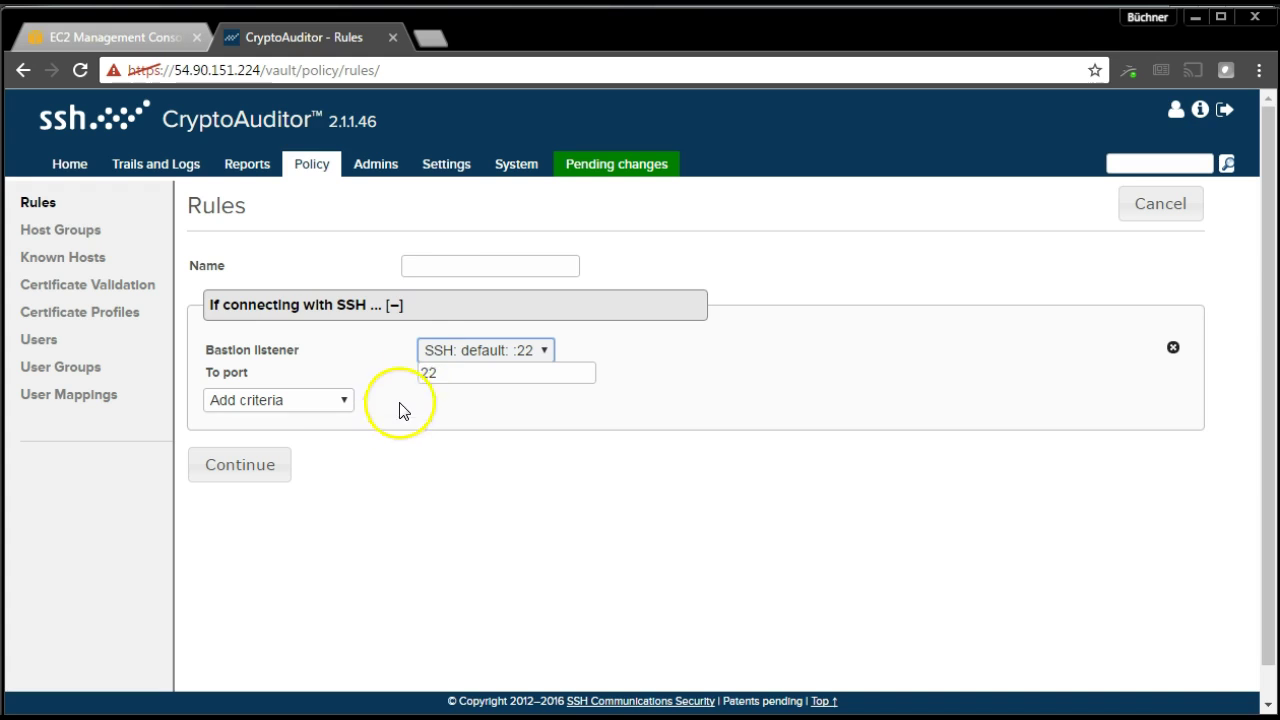
- Name the rule "Connect to Linux Server" and continue to its authentication settings
{"action": "left_click", "coordinate": [431, 274]}
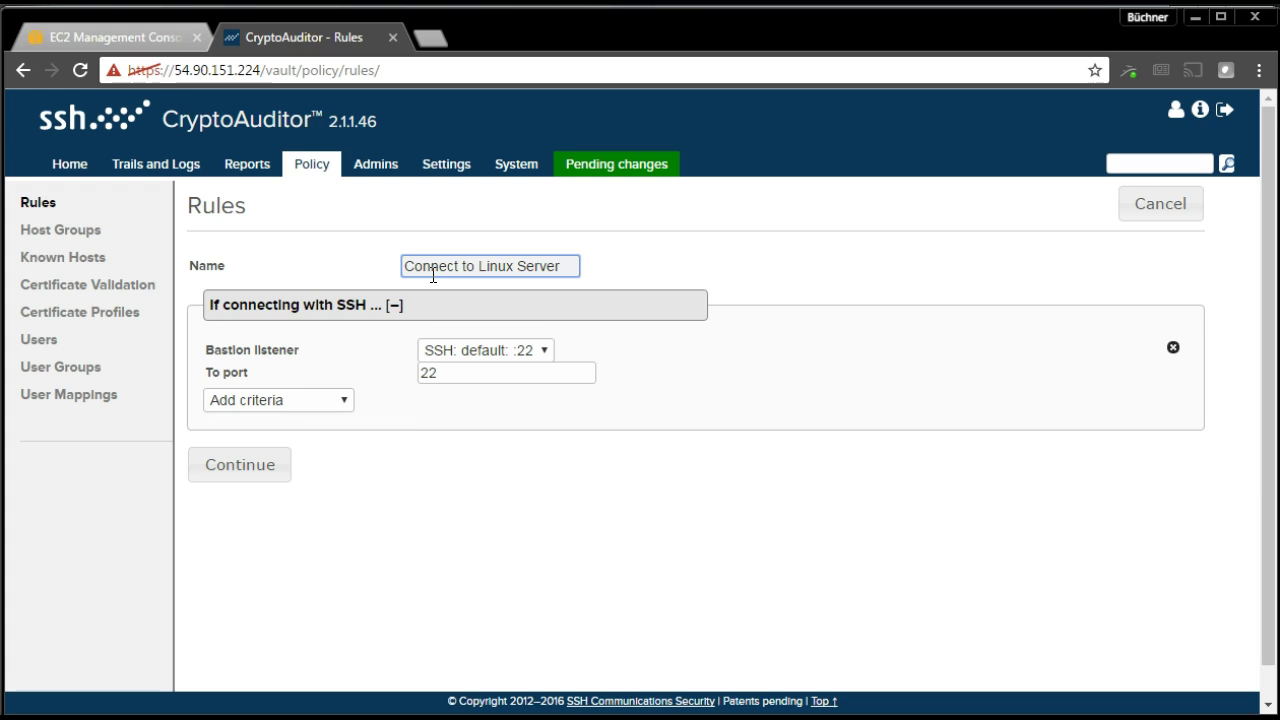
{"action": "left_click", "coordinate": [452, 426]}
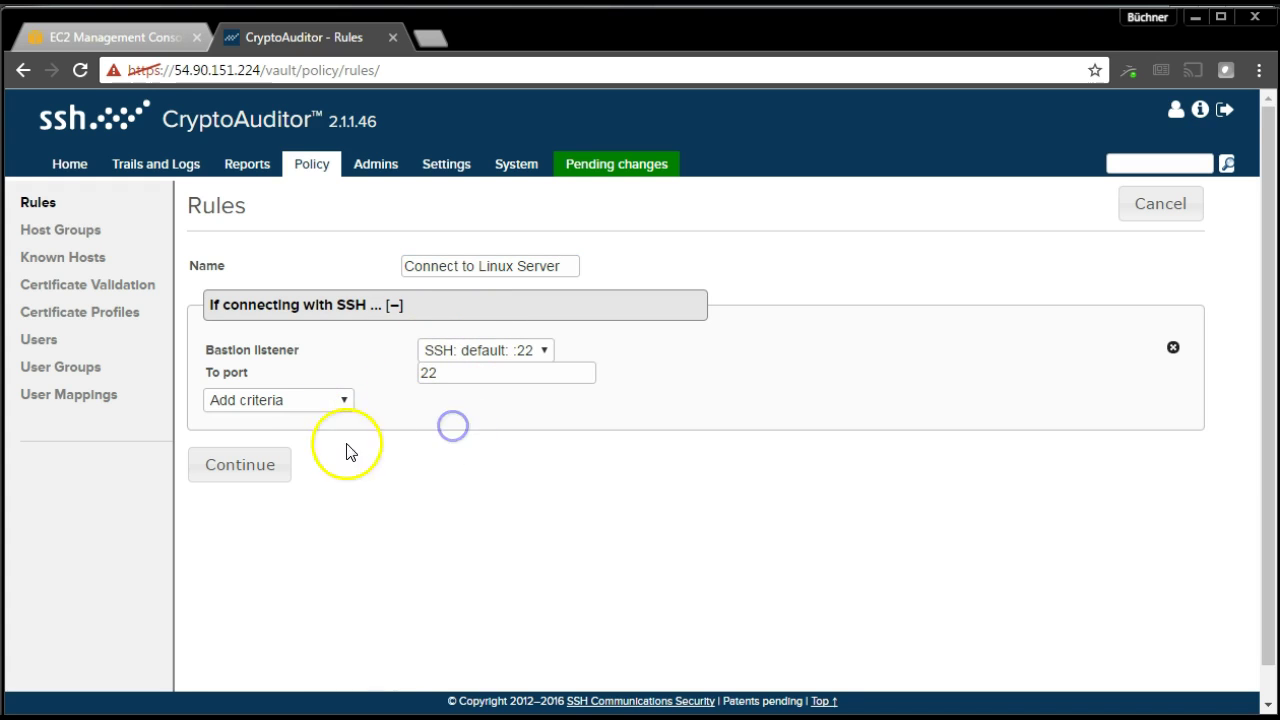
{"action": "left_click", "coordinate": [258, 464]}
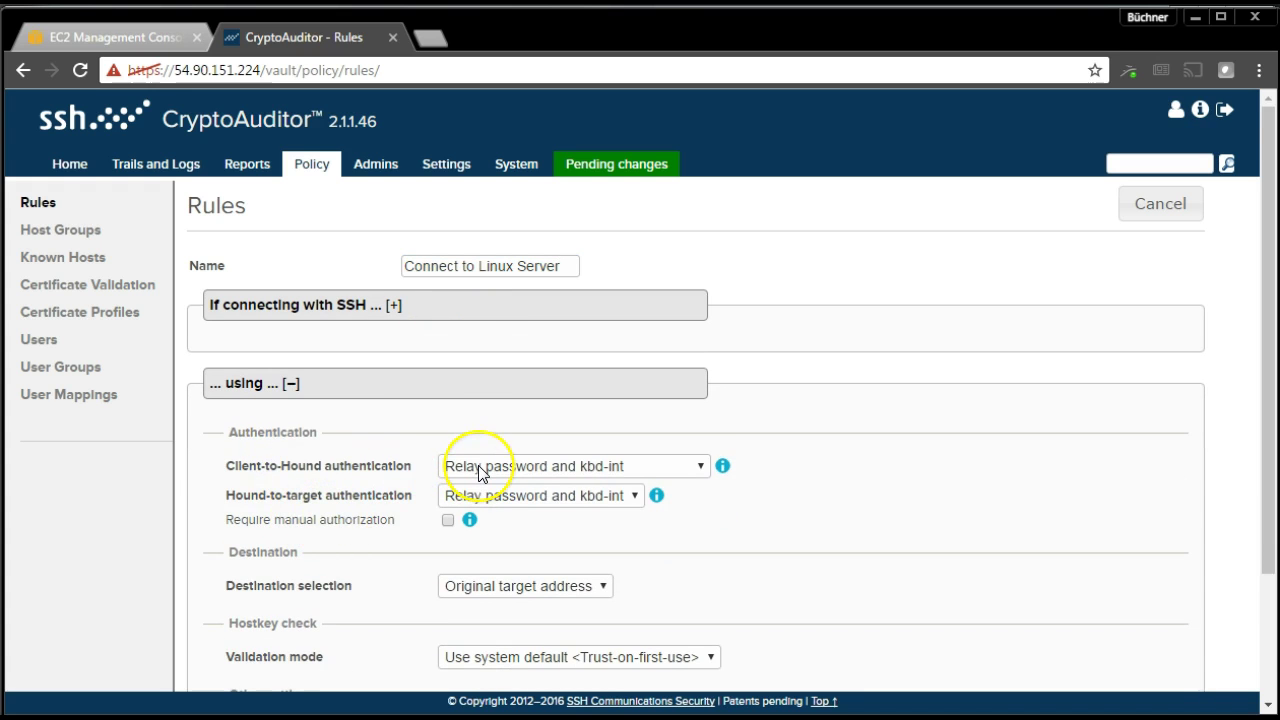
- Authenticate Client-to-Hound against the RADIUS server 109.73.120.148:1812 and set Hound-to-target authentication to Mapped user credentials
{"action": "left_click", "coordinate": [481, 470]}
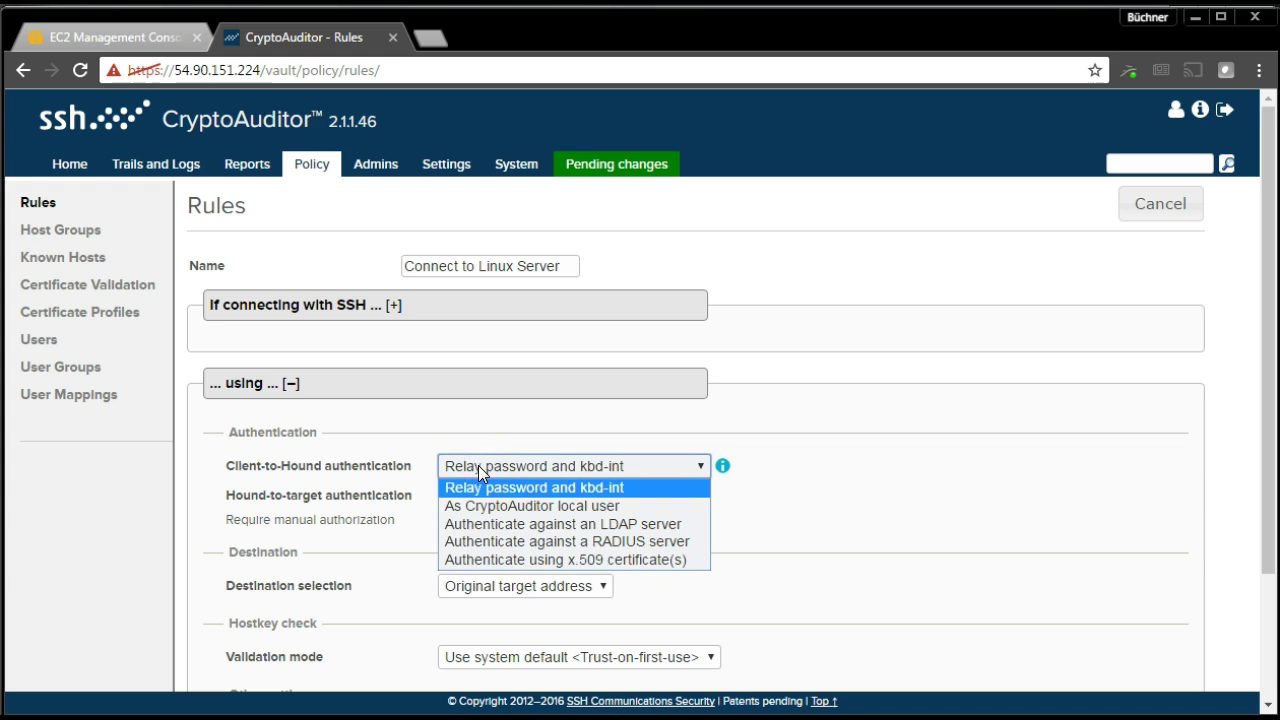
{"action": "left_click", "coordinate": [482, 541]}
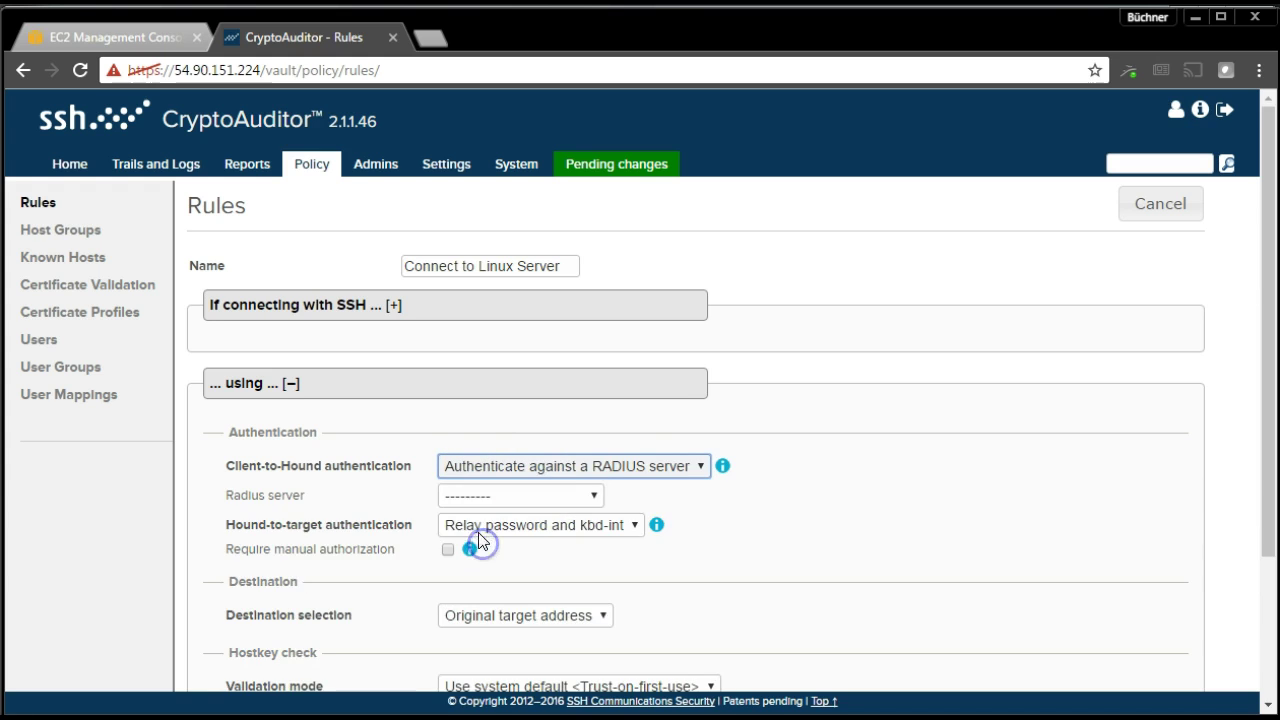
{"action": "left_click", "coordinate": [481, 492]}
{"action": "left_click", "coordinate": [479, 531]}
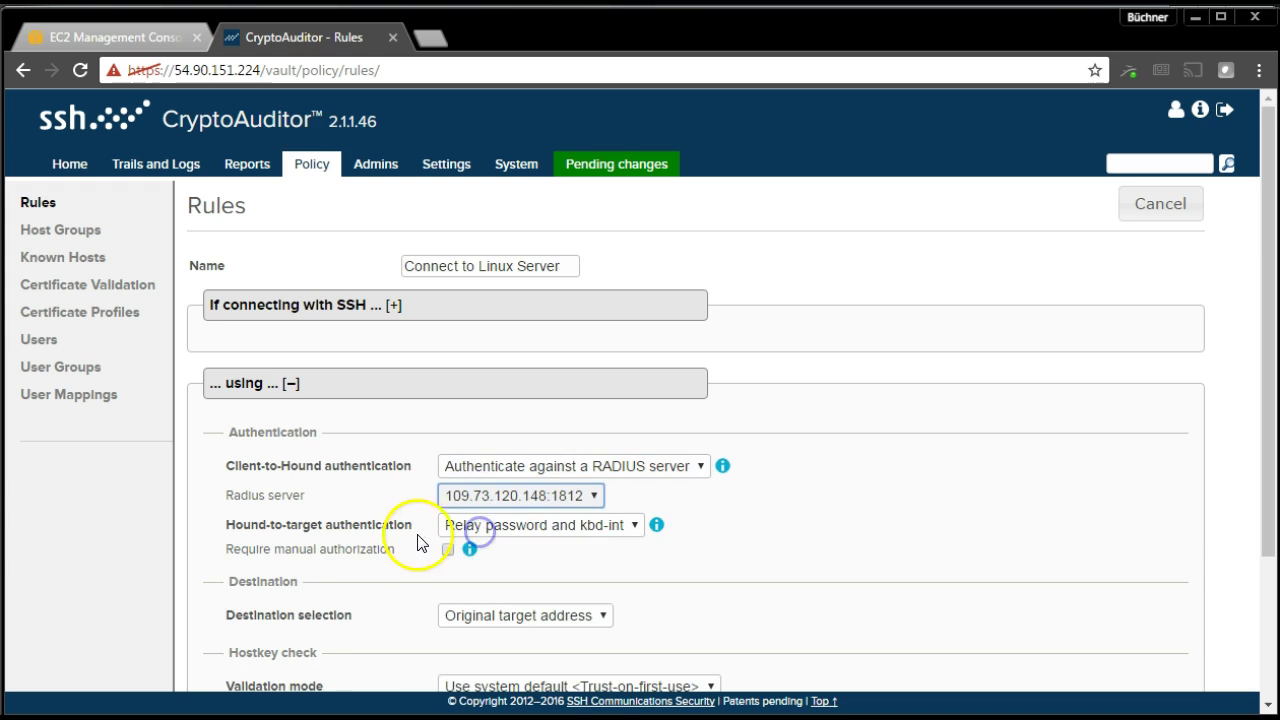
{"action": "left_click", "coordinate": [495, 529]}
{"action": "left_click", "coordinate": [490, 568]}
- Set the rule's destination to the fixed address 5.39.27.53 on port 22 and continue to the auditing settings
{"action": "scroll", "coordinate": [300, 572], "scroll_direction": "down", "scroll_amount": 2}
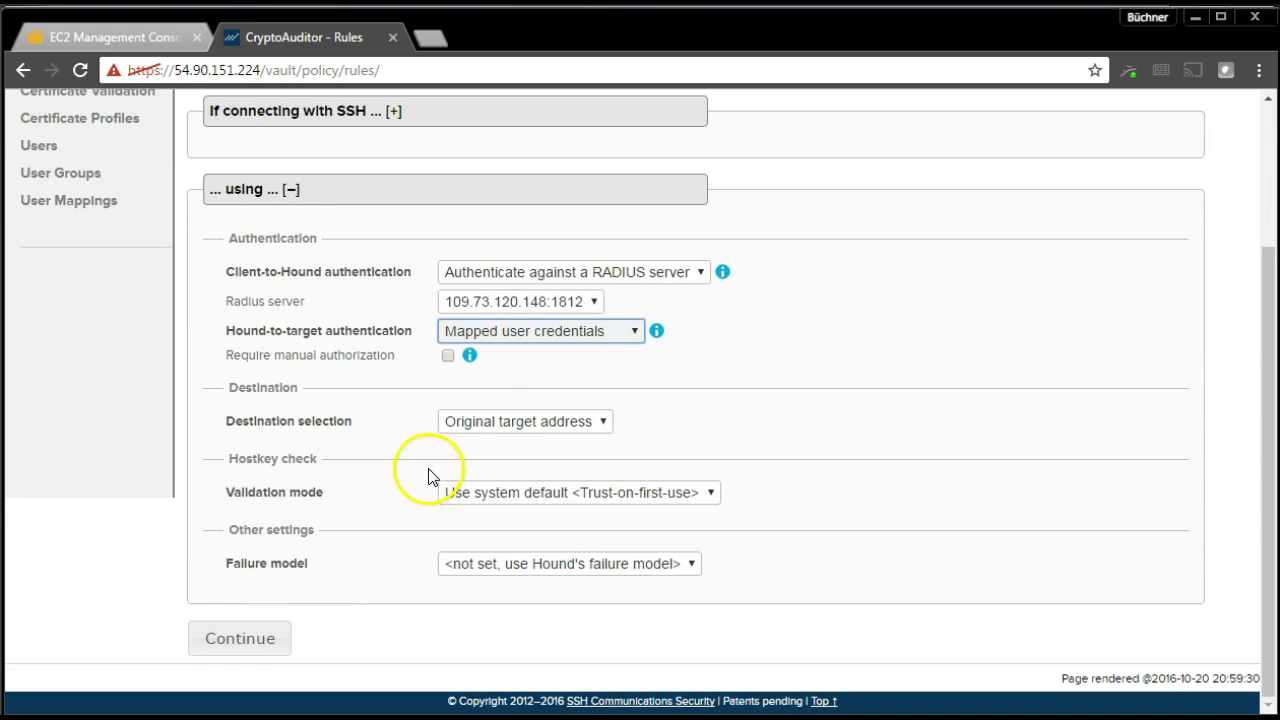
{"action": "left_click", "coordinate": [495, 421]}
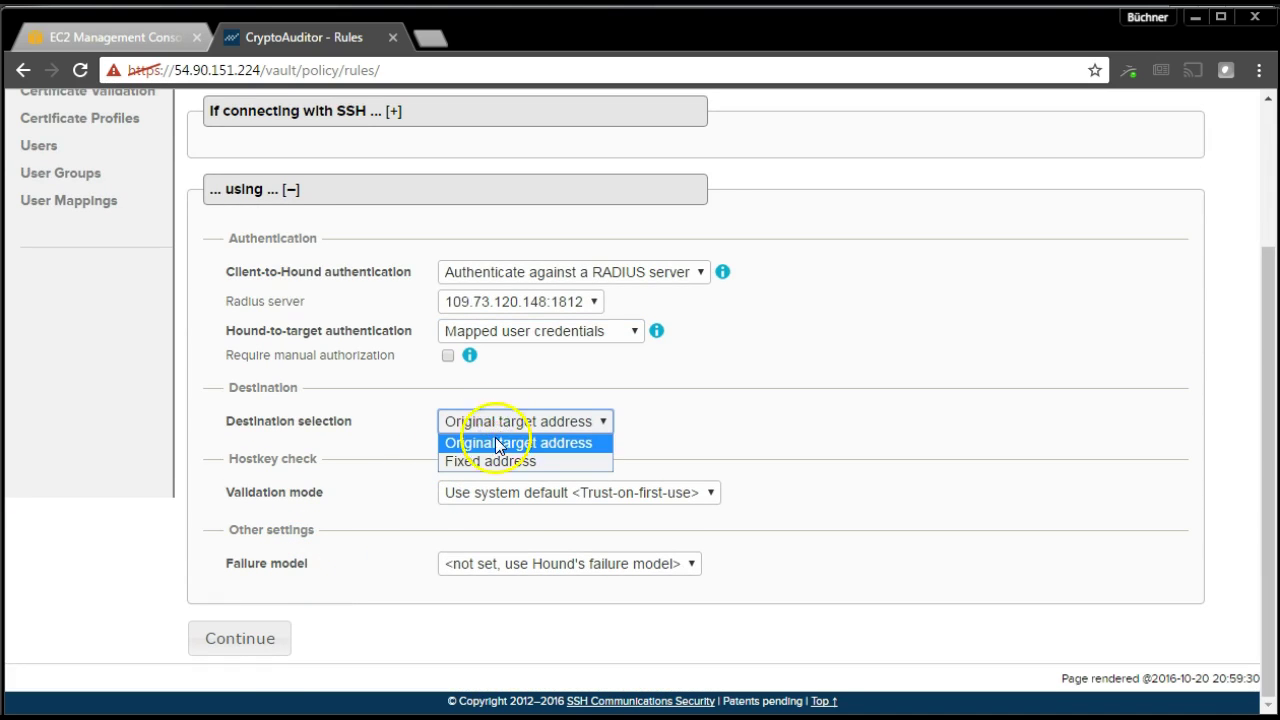
{"action": "left_click", "coordinate": [490, 461]}
{"action": "left_click", "coordinate": [455, 451]}
{"action": "type", "text": "5.39.27.53"}
{"action": "left_click", "coordinate": [456, 476]}
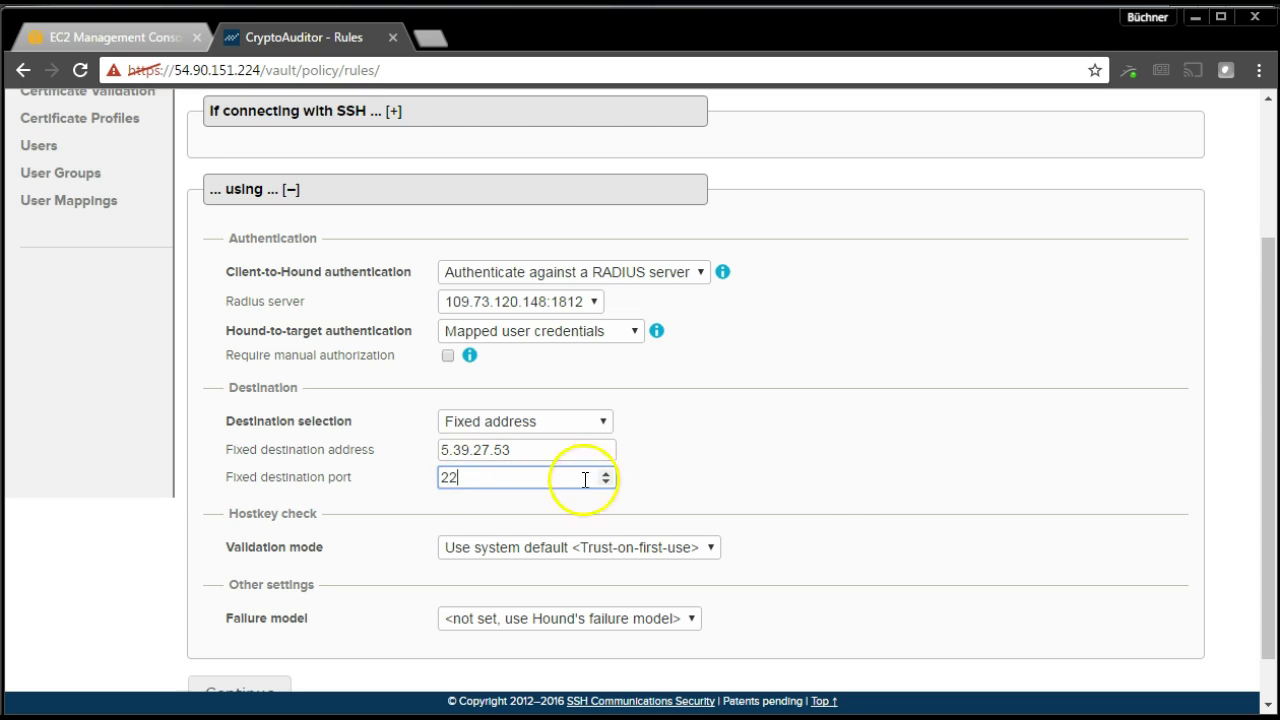
{"action": "left_click", "coordinate": [846, 490]}
{"action": "scroll", "coordinate": [846, 490], "scroll_direction": "down", "scroll_amount": 1}
{"action": "left_click", "coordinate": [237, 640]}
- Keep the default auditing actions and save the rule
{"action": "left_click", "coordinate": [303, 579]}
{"action": "scroll", "coordinate": [306, 583], "scroll_direction": "down", "scroll_amount": 3}
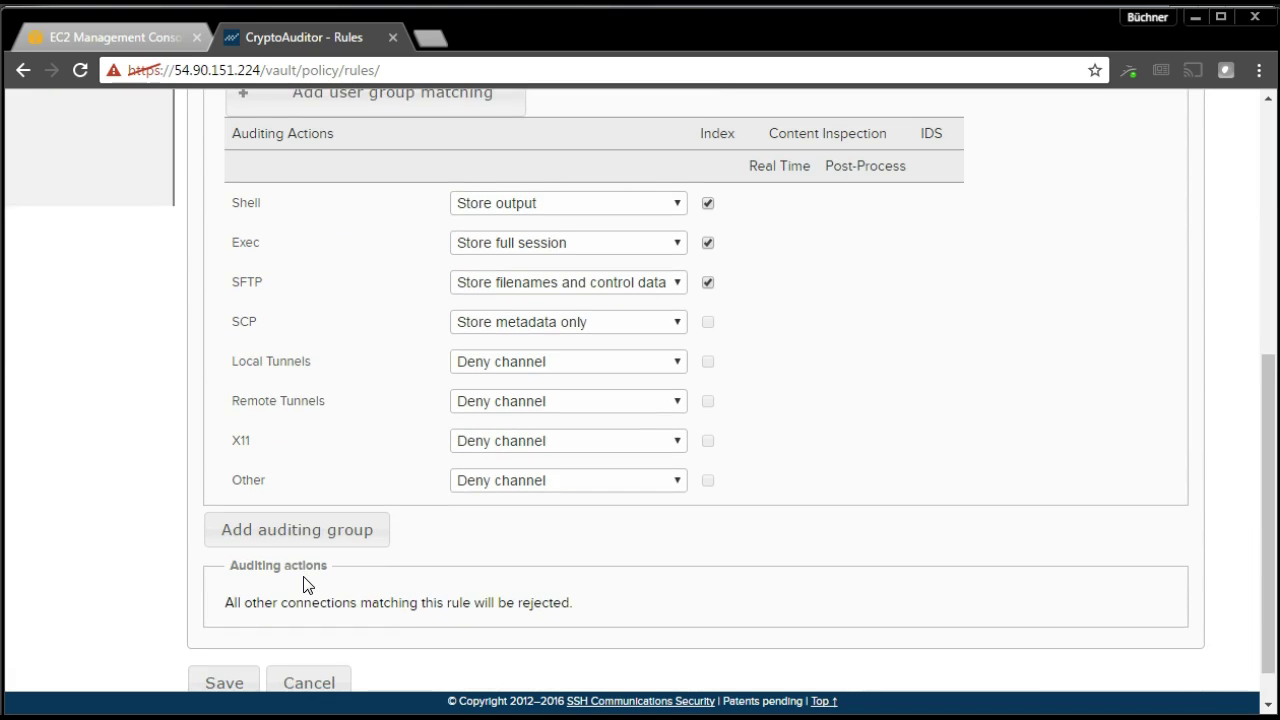
{"action": "left_click", "coordinate": [248, 644]}
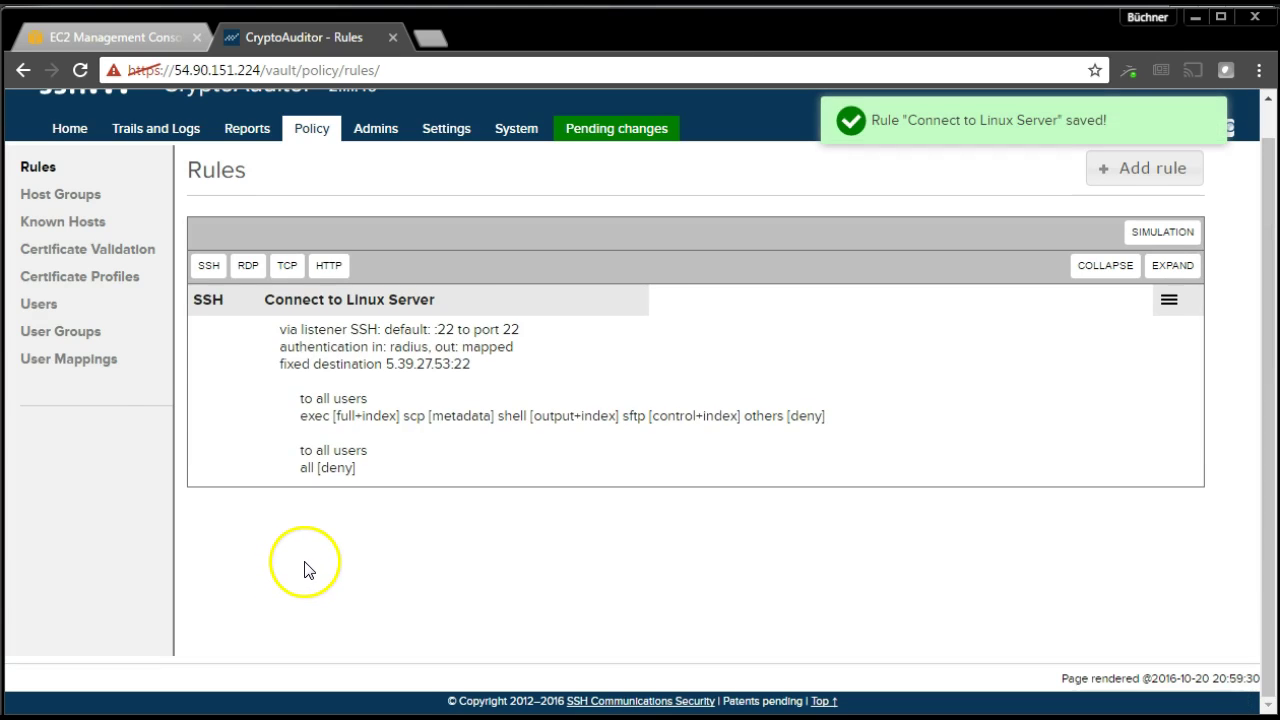
- Start a new user mapping with gateway user name sasuser1 and look up the users in SafeNet Authentication Service
{"action": "left_click", "coordinate": [40, 358]}
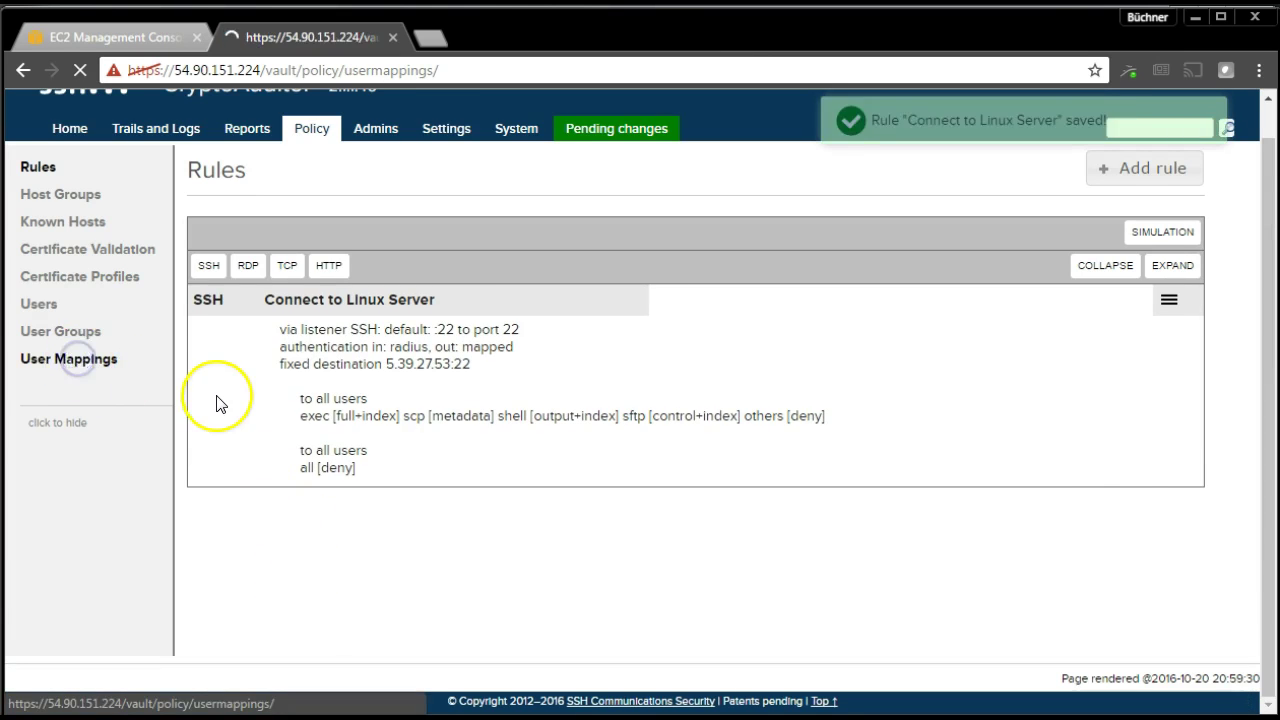
{"action": "left_click", "coordinate": [1029, 262]}
{"action": "left_click", "coordinate": [402, 326]}
{"action": "type", "text": "sasuser1"}
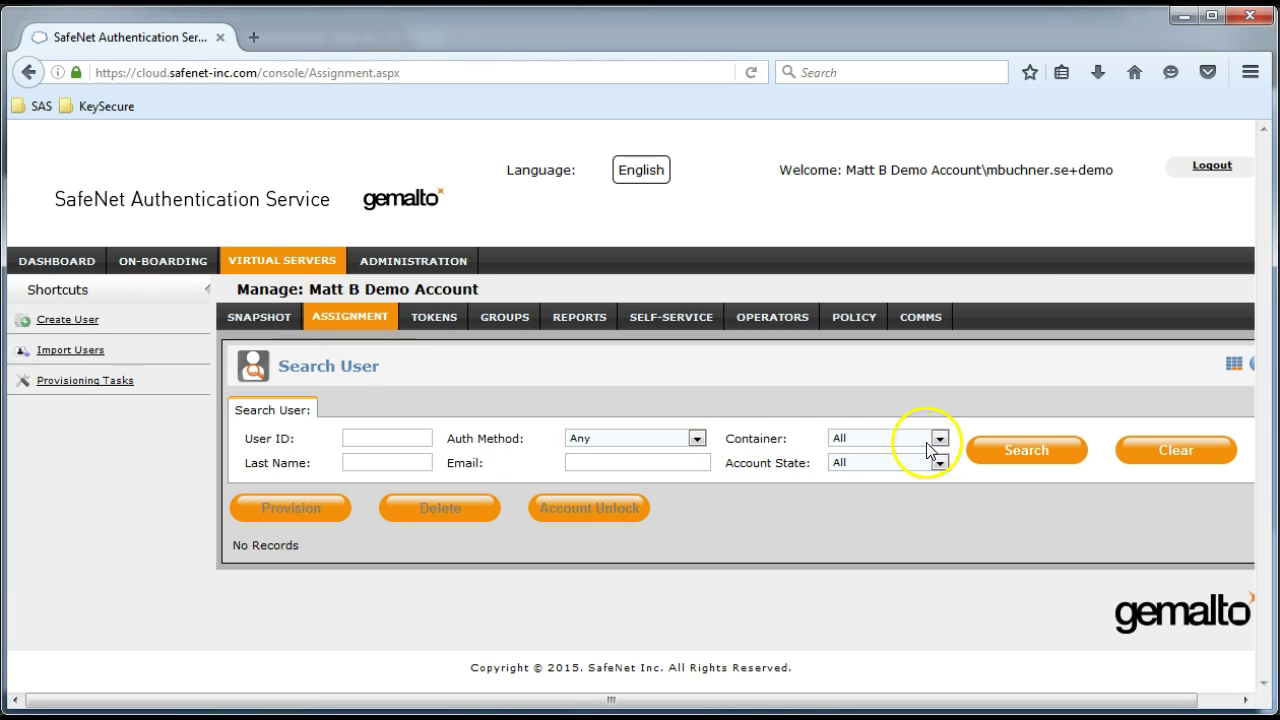
{"action": "left_click", "coordinate": [1030, 455]}
{"action": "left_click", "coordinate": [290, 643]}
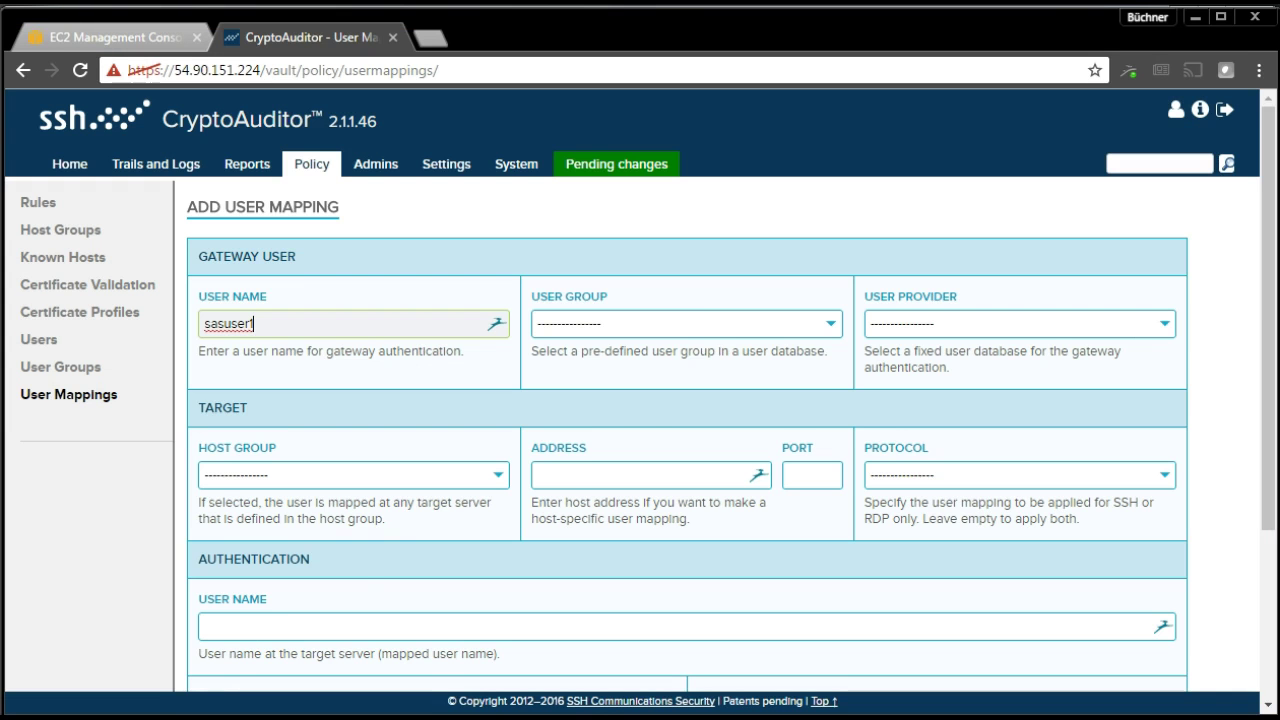
- Set the mapping's user provider to radius:109.73.120.148:1812 and its target to address 5.39.27.53, port 22, protocol SSH
{"action": "left_click", "coordinate": [929, 324]}
{"action": "left_click", "coordinate": [924, 400]}
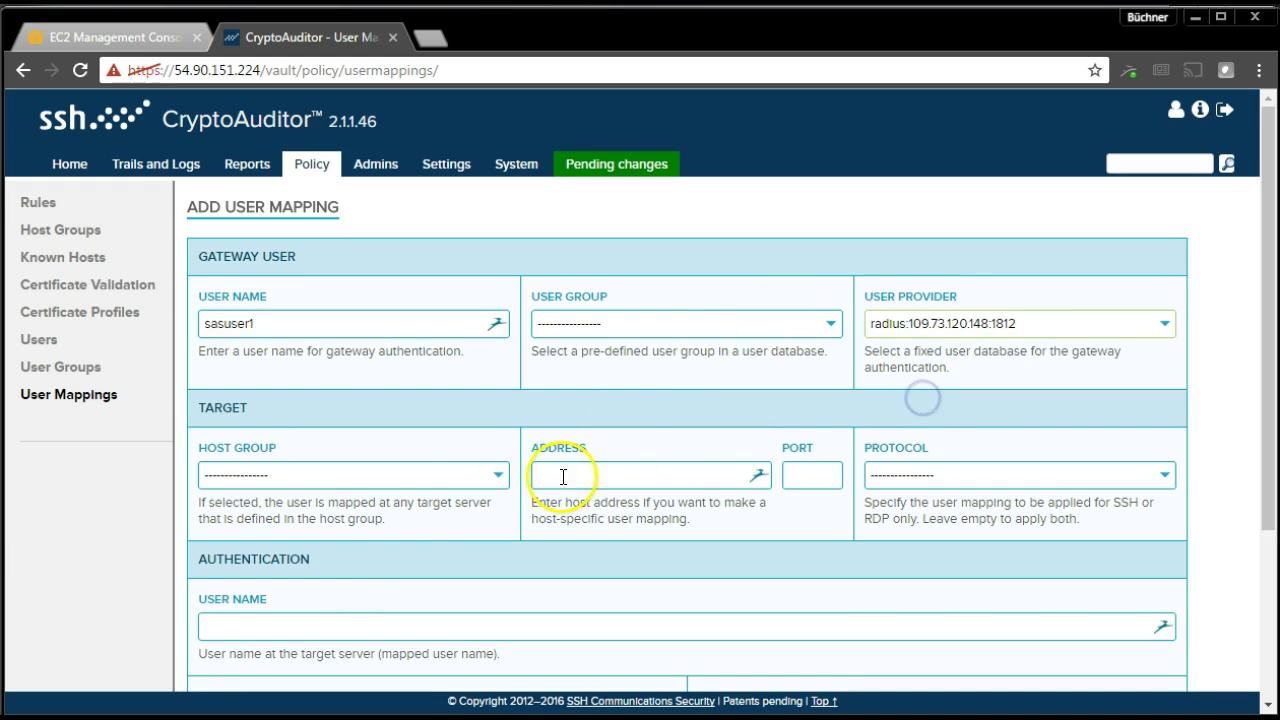
{"action": "left_click", "coordinate": [395, 480]}
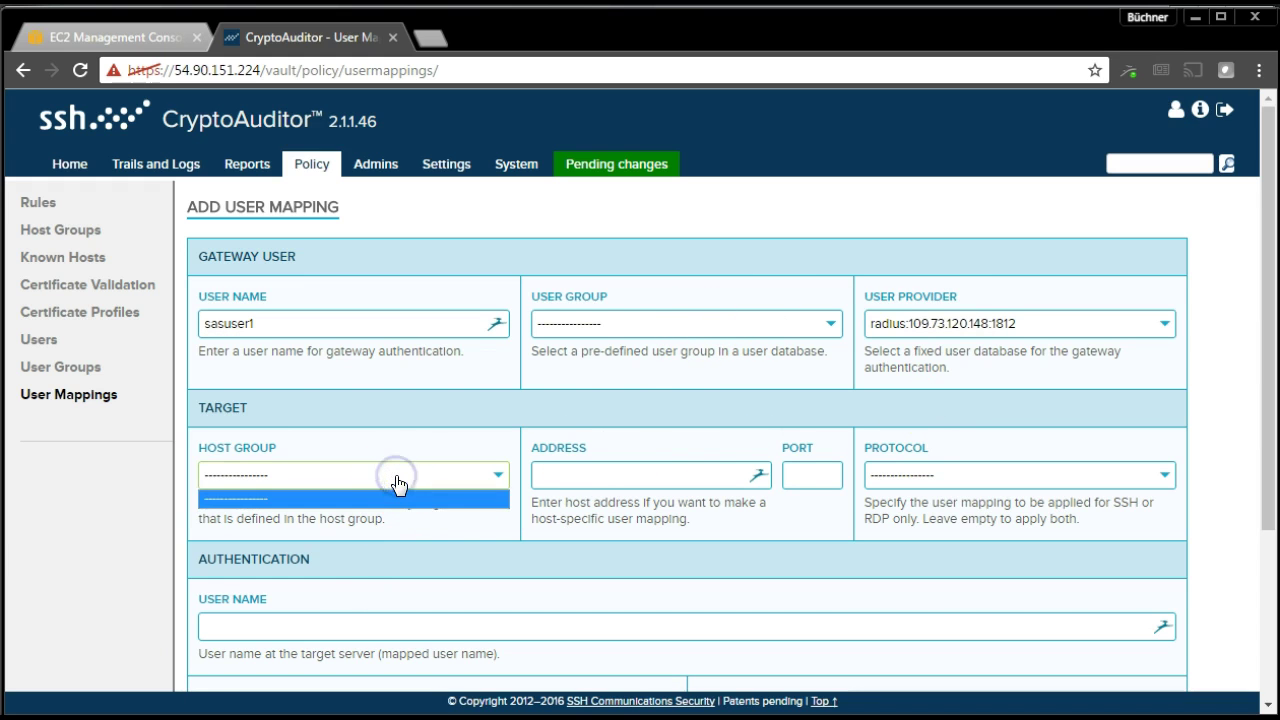
{"action": "left_click", "coordinate": [395, 476]}
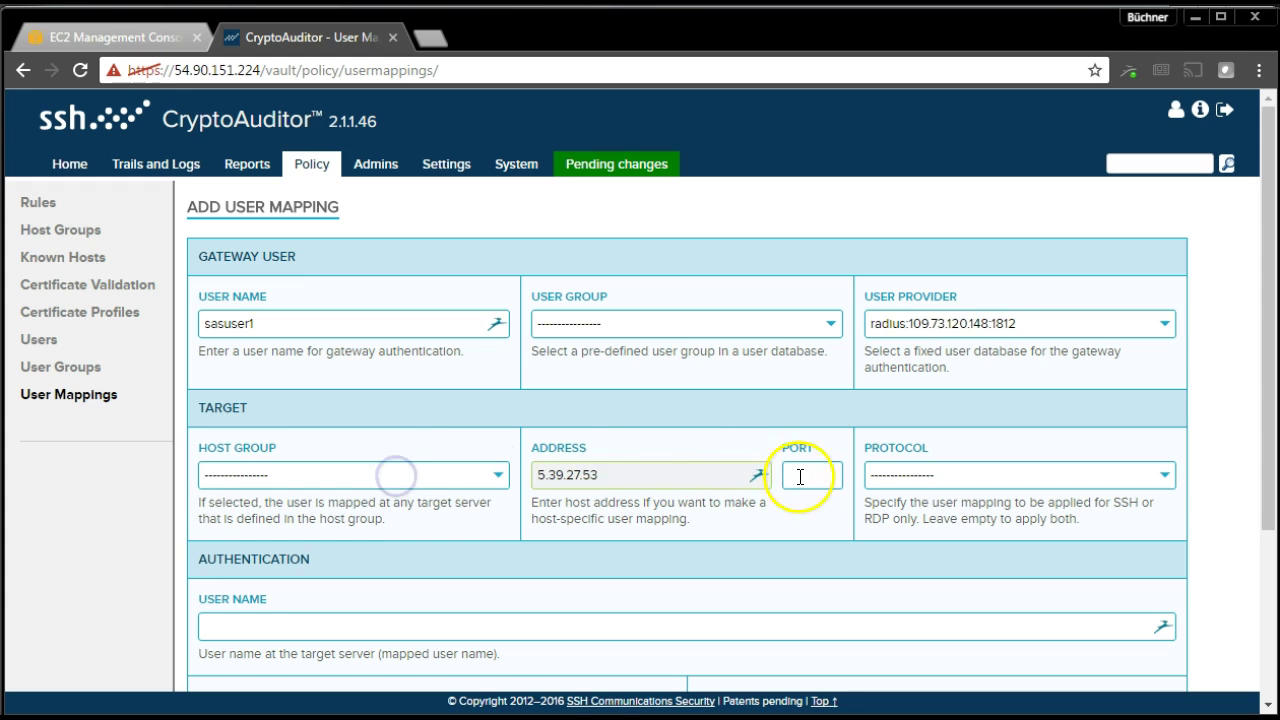
{"action": "left_click", "coordinate": [800, 475]}
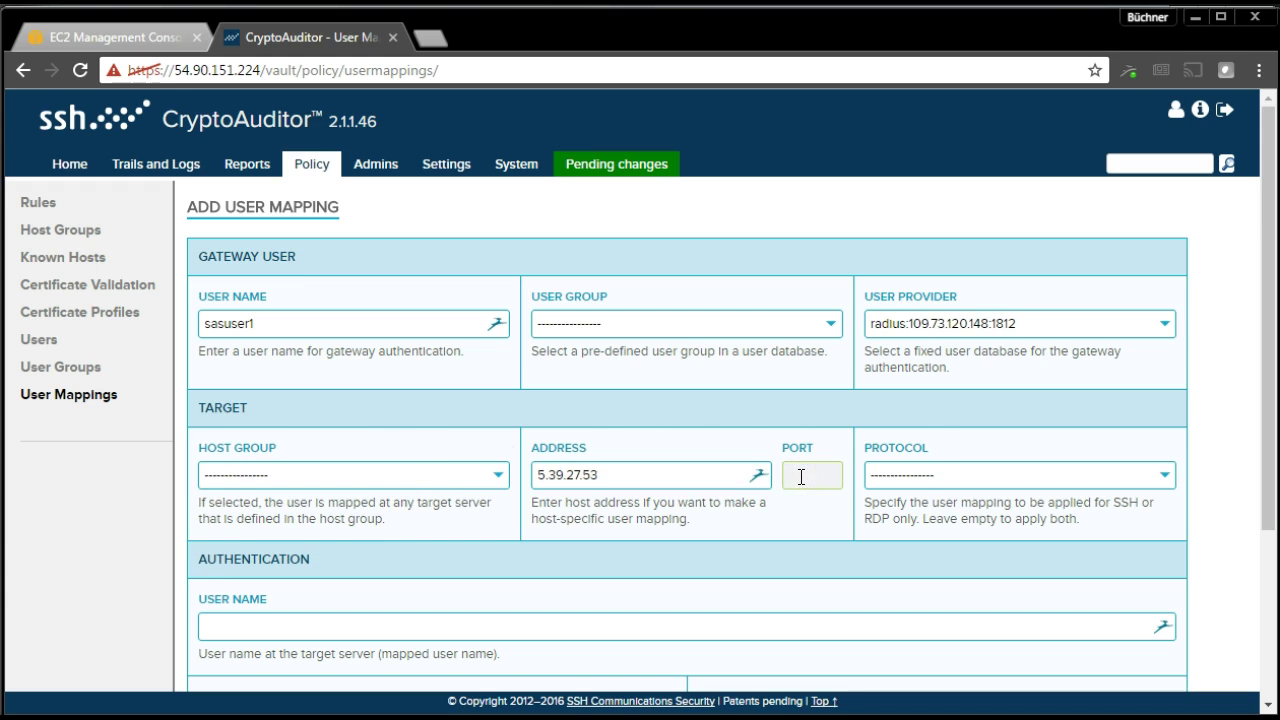
{"action": "left_click", "coordinate": [910, 476]}
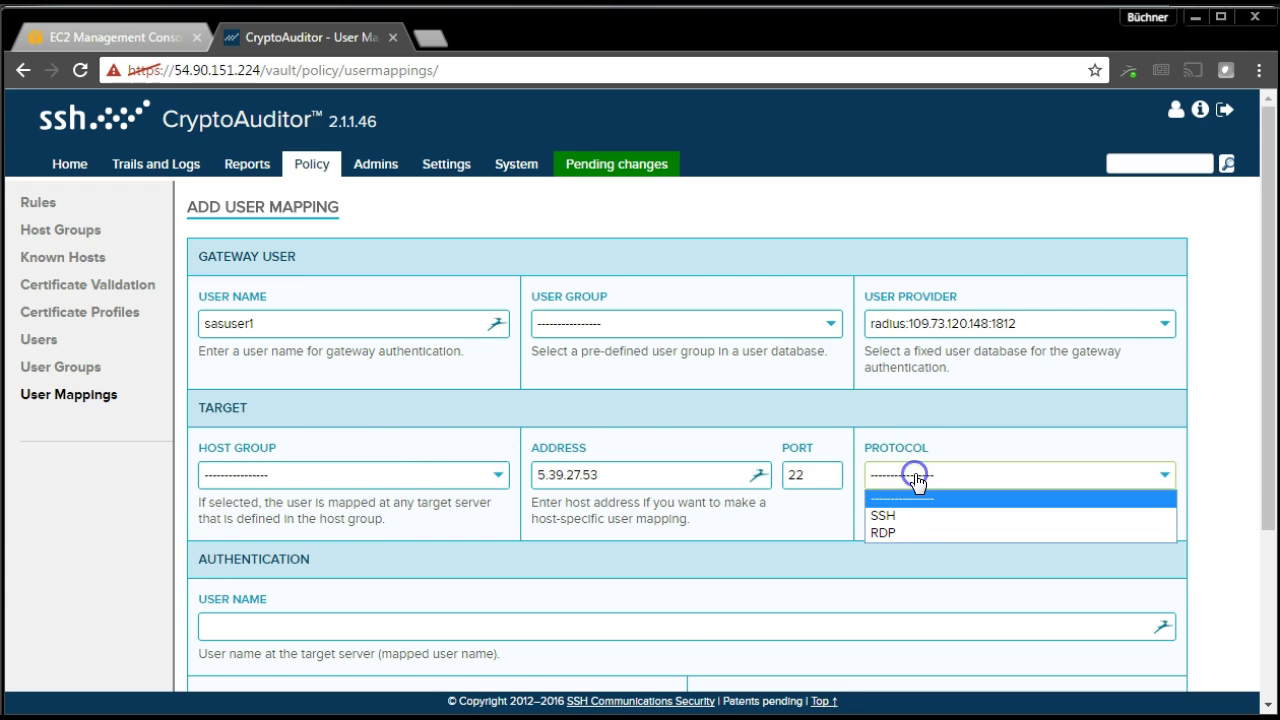
{"action": "left_click", "coordinate": [905, 517]}
- Map to the target user root with Add a password, entering the target account password and its matching verification
{"action": "scroll", "coordinate": [677, 600], "scroll_direction": "down", "scroll_amount": 3}
{"action": "left_click", "coordinate": [619, 390]}
{"action": "type", "text": "root"}
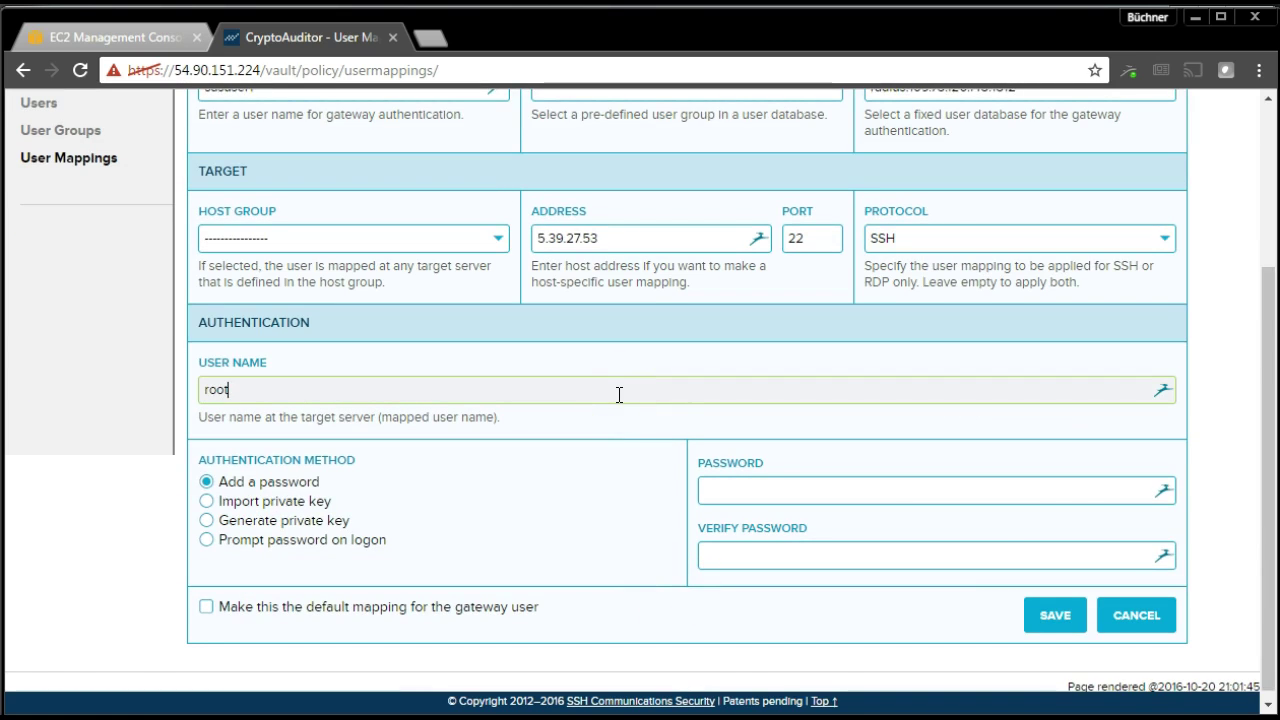
{"action": "left_click", "coordinate": [1021, 500]}
{"action": "left_click", "coordinate": [1021, 492]}
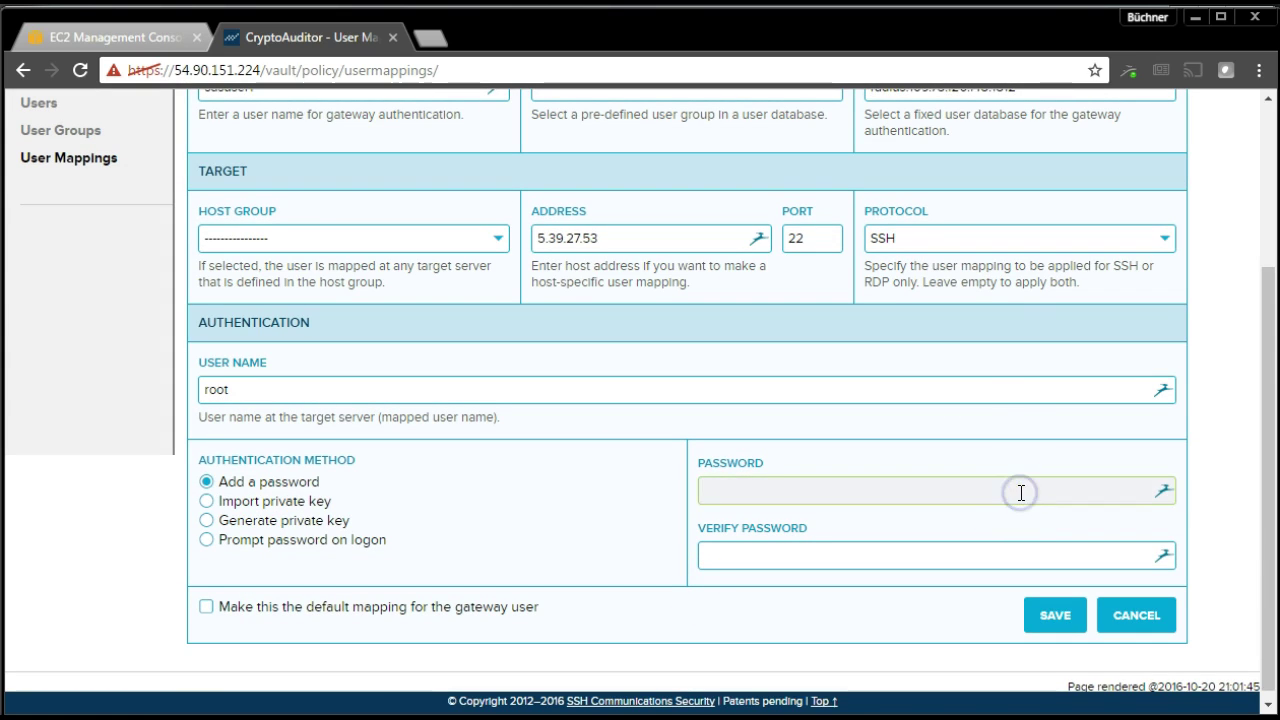
{"action": "type", "text": "•••••••••"}
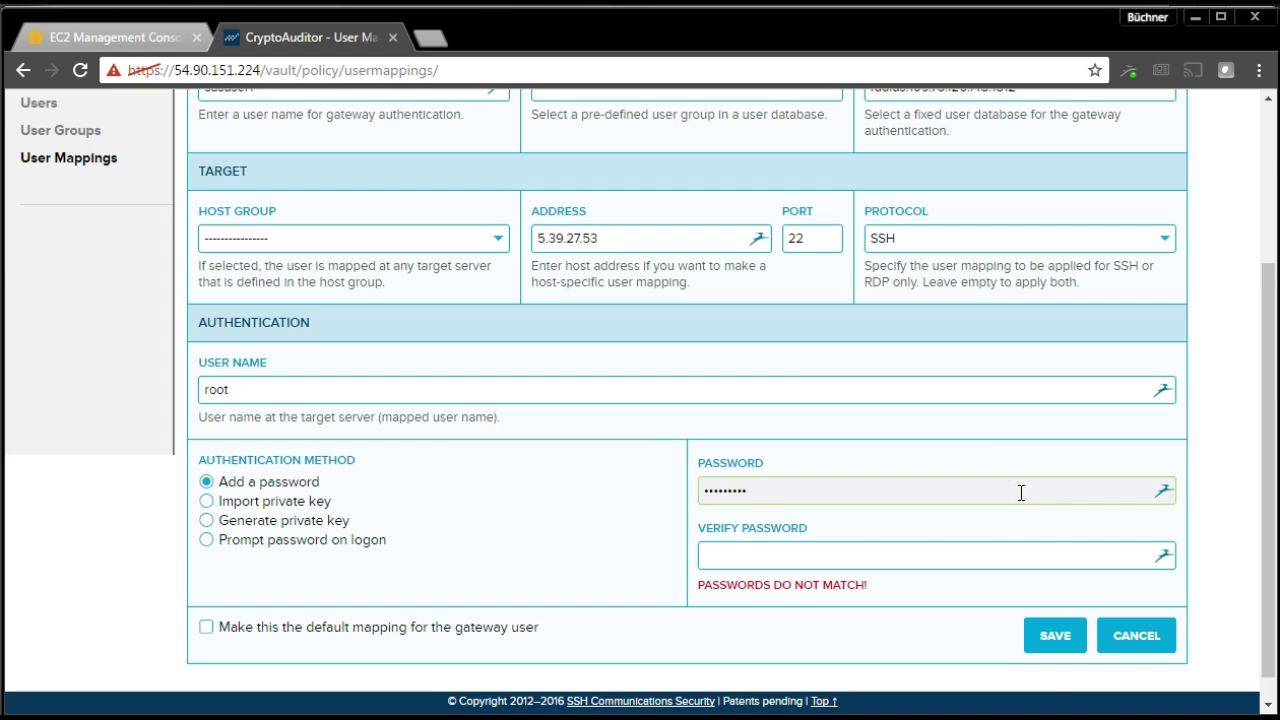
{"action": "key", "text": "Tab"}
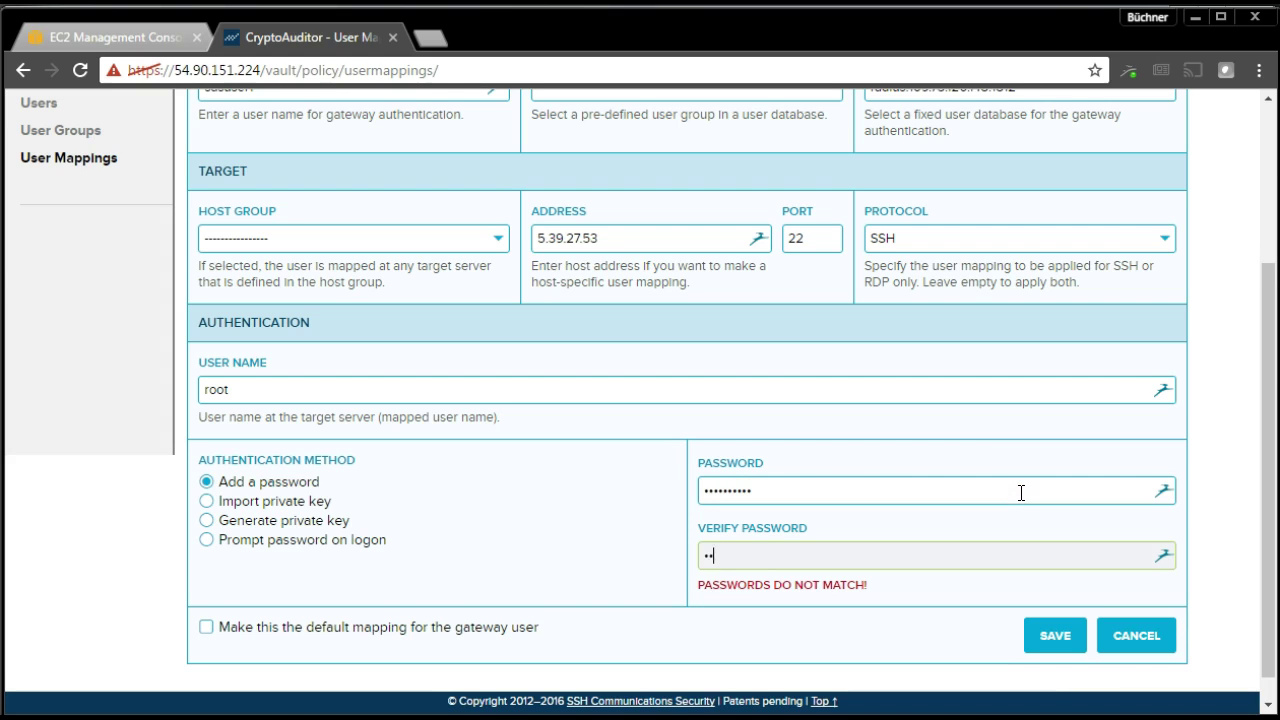
{"action": "type", "text": "••••••••••"}
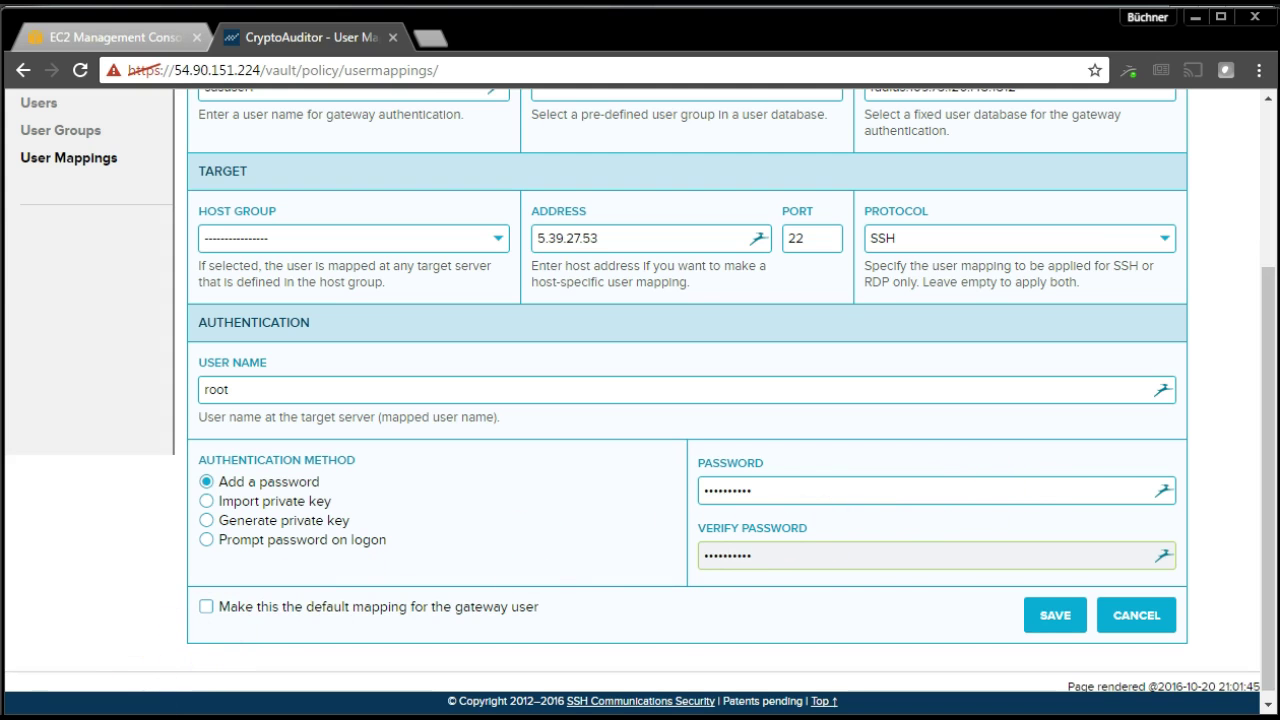
- Save the user mapping and apply all pending configuration changes
{"action": "left_click", "coordinate": [1054, 614]}
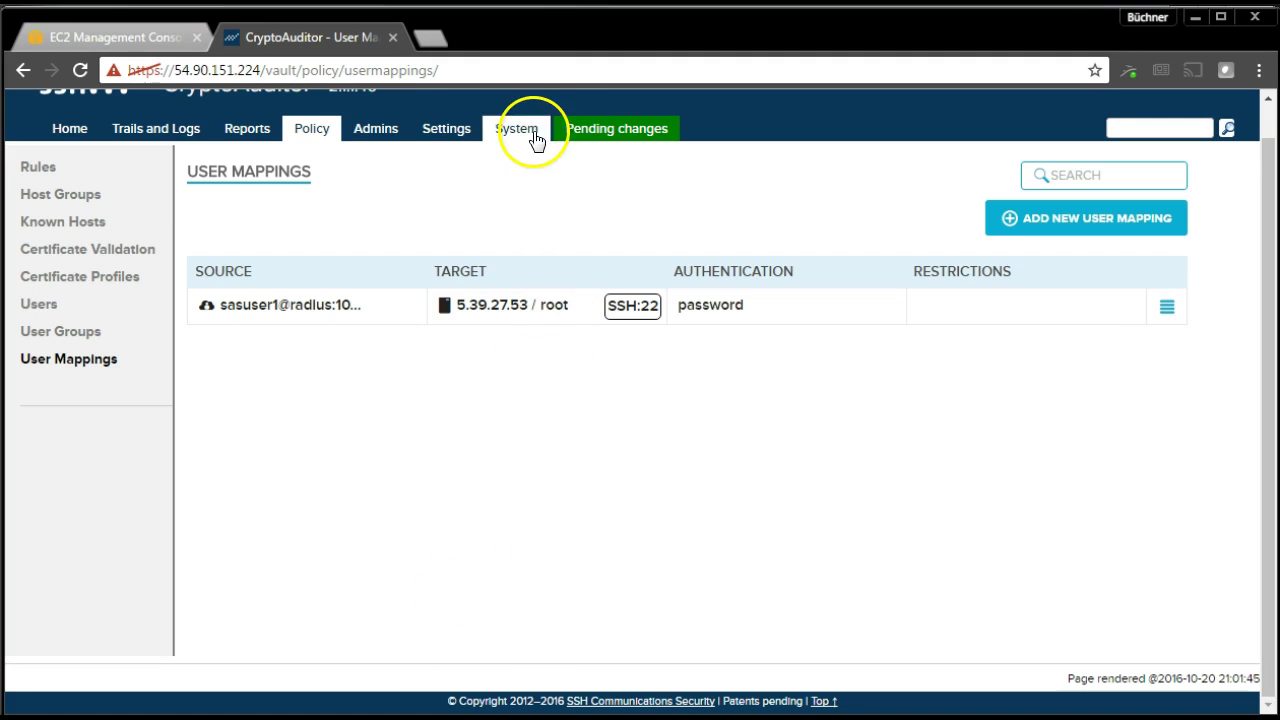
{"action": "left_click", "coordinate": [572, 126]}
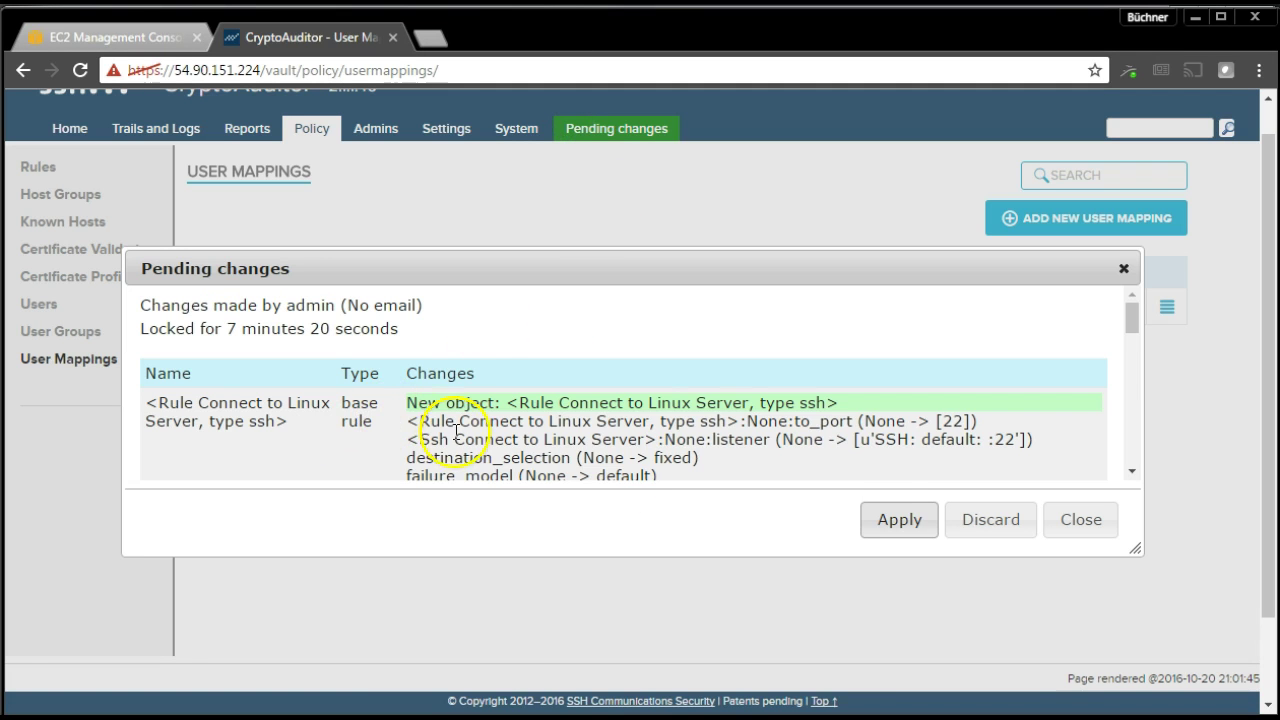
{"action": "left_click", "coordinate": [896, 519]}
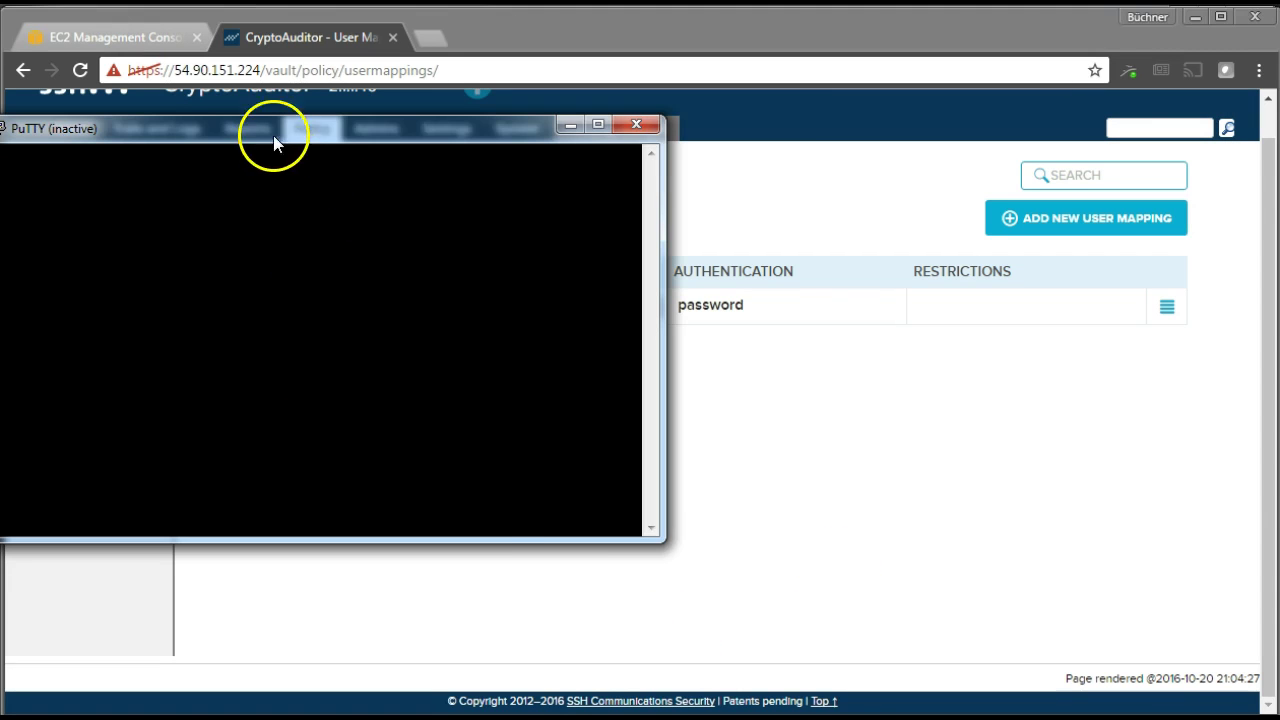
- Switch to PuTTY, start an SSH session to 54.90.151.224 and trust the server's host key
{"action": "right_click", "coordinate": [273, 135]}
{"action": "left_click", "coordinate": [330, 338]}
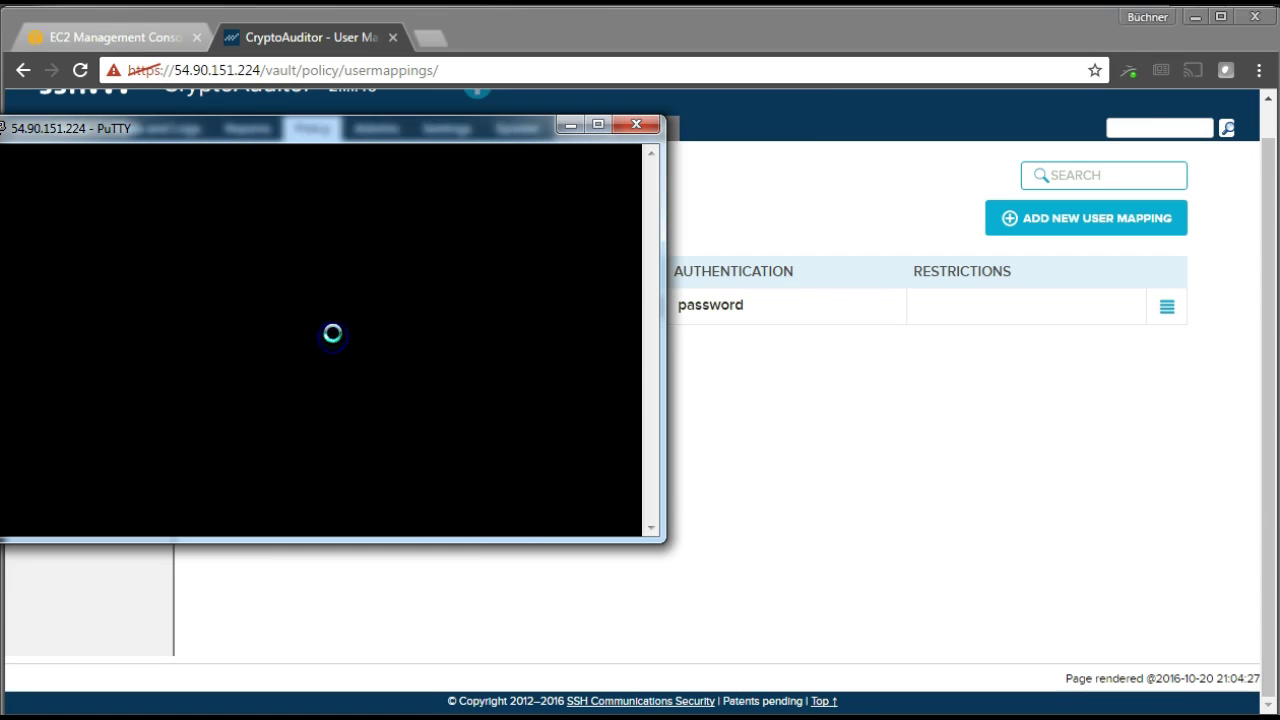
{"action": "left_click", "coordinate": [674, 560]}
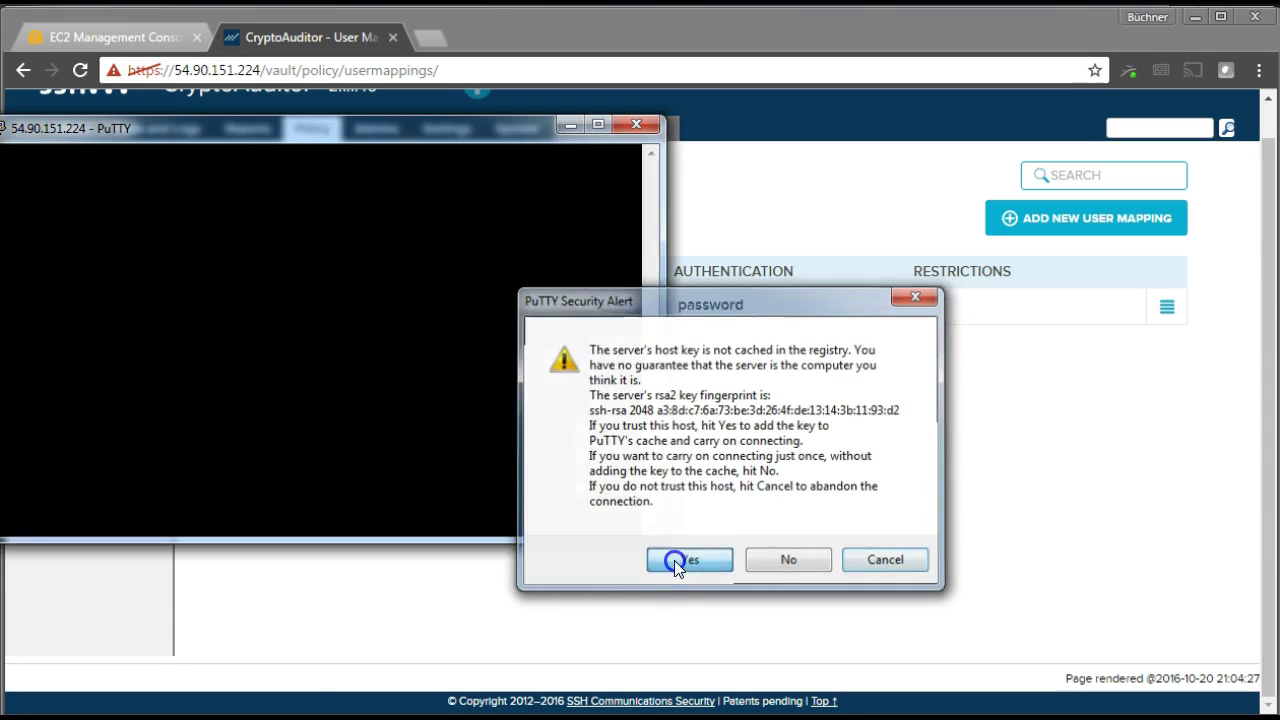
- Log in to the SSH session as sasuser1 with the account's RADIUS password
{"action": "left_click_drag", "start_coordinate": [344, 135], "coordinate": [708, 227]}
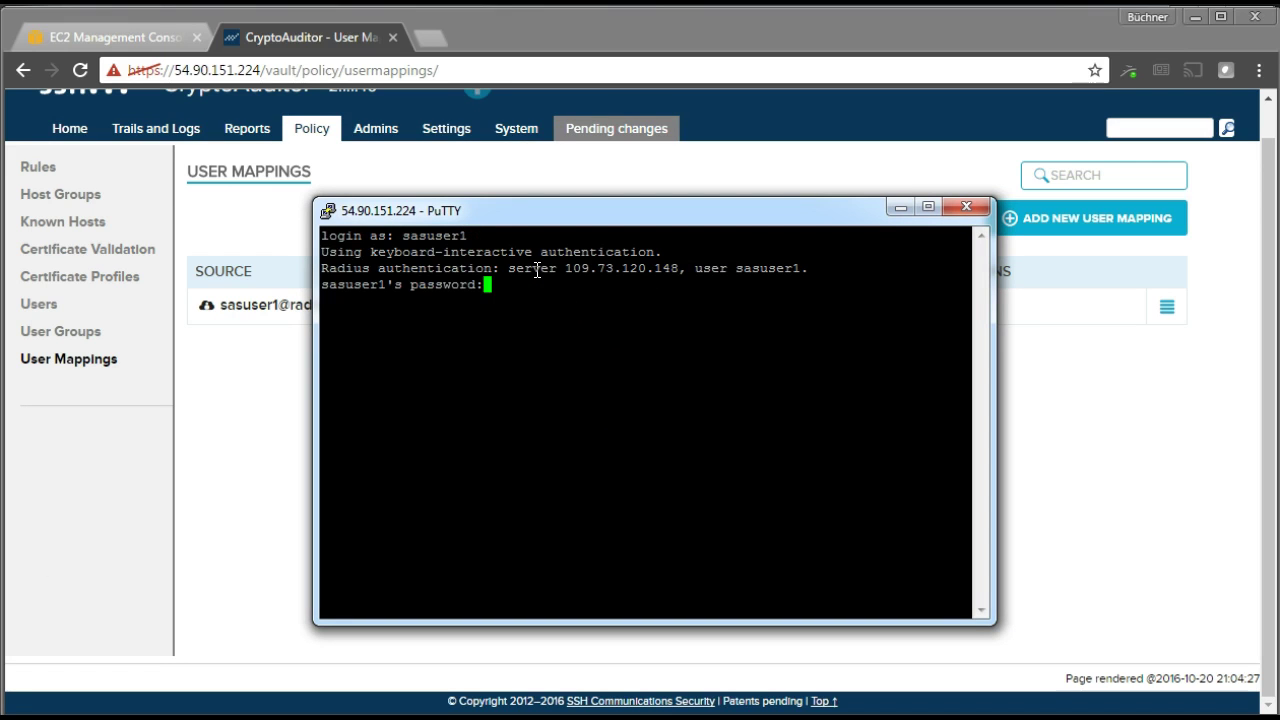
{"action": "left_click", "coordinate": [520, 309]}
{"action": "left_click", "coordinate": [521, 342]}
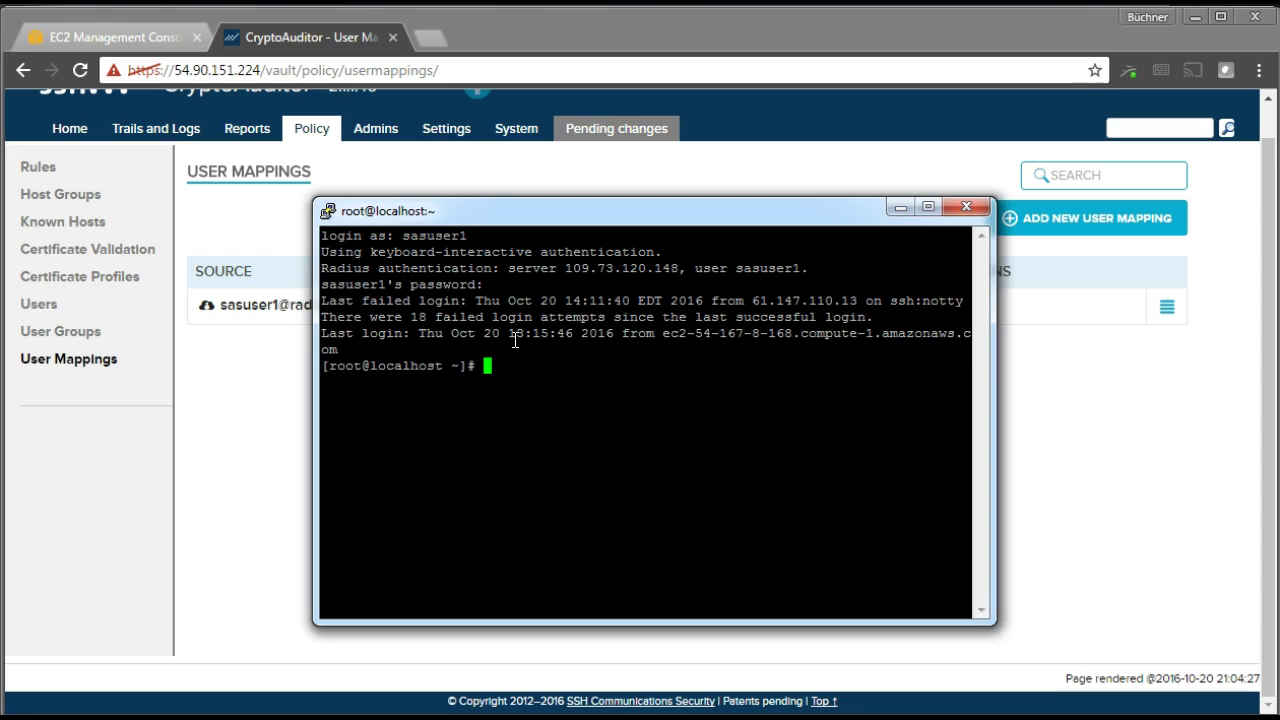
- Run uname -a, hostname and cat /etc/redhat-release in the session, and highlight the operating system release line
{"action": "type", "text": "-a"}
{"action": "key", "text": "Return"}
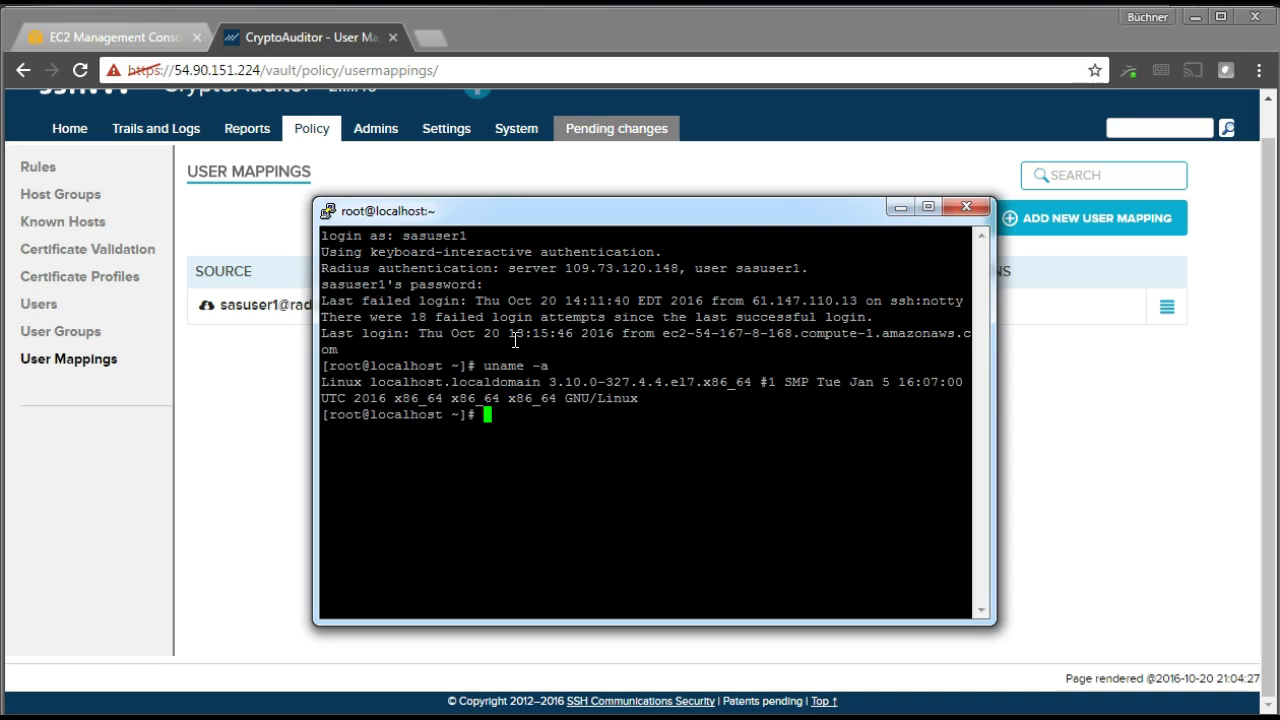
{"action": "type", "text": "hostname"}
{"action": "key", "text": "Return"}
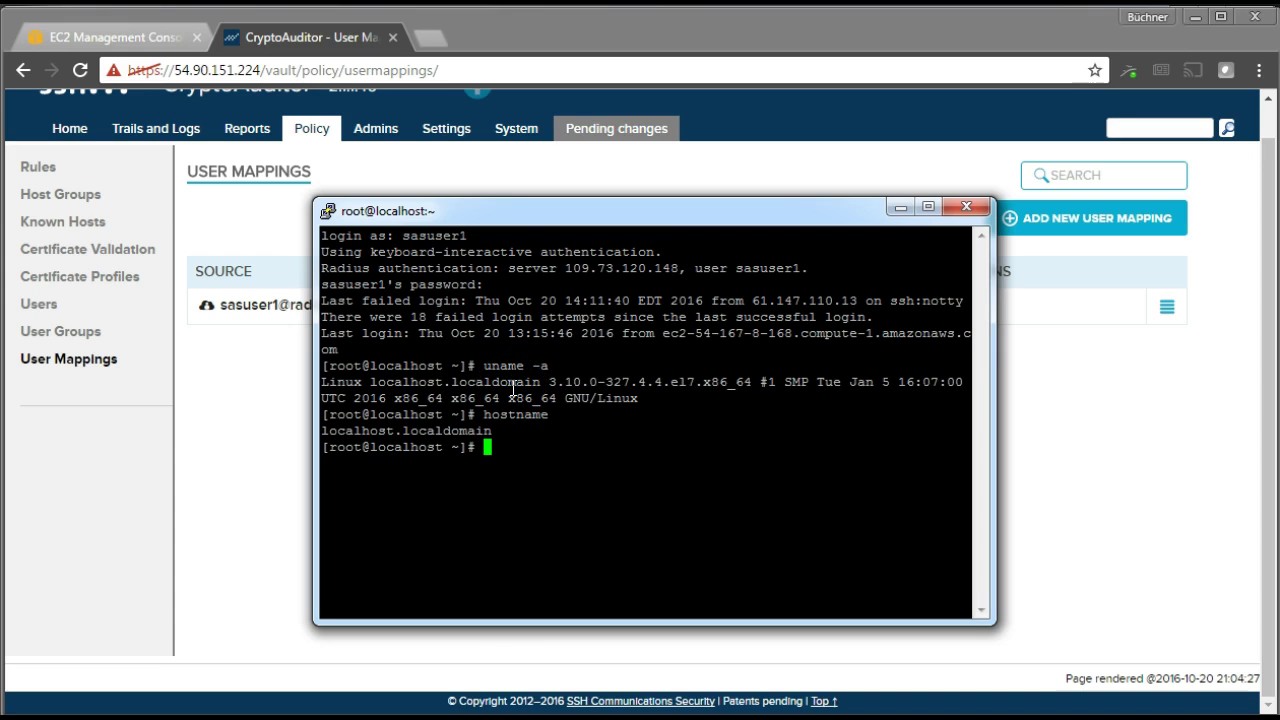
{"action": "left_click", "coordinate": [528, 464]}
{"action": "type", "text": "cat /etc/redhat-release"}
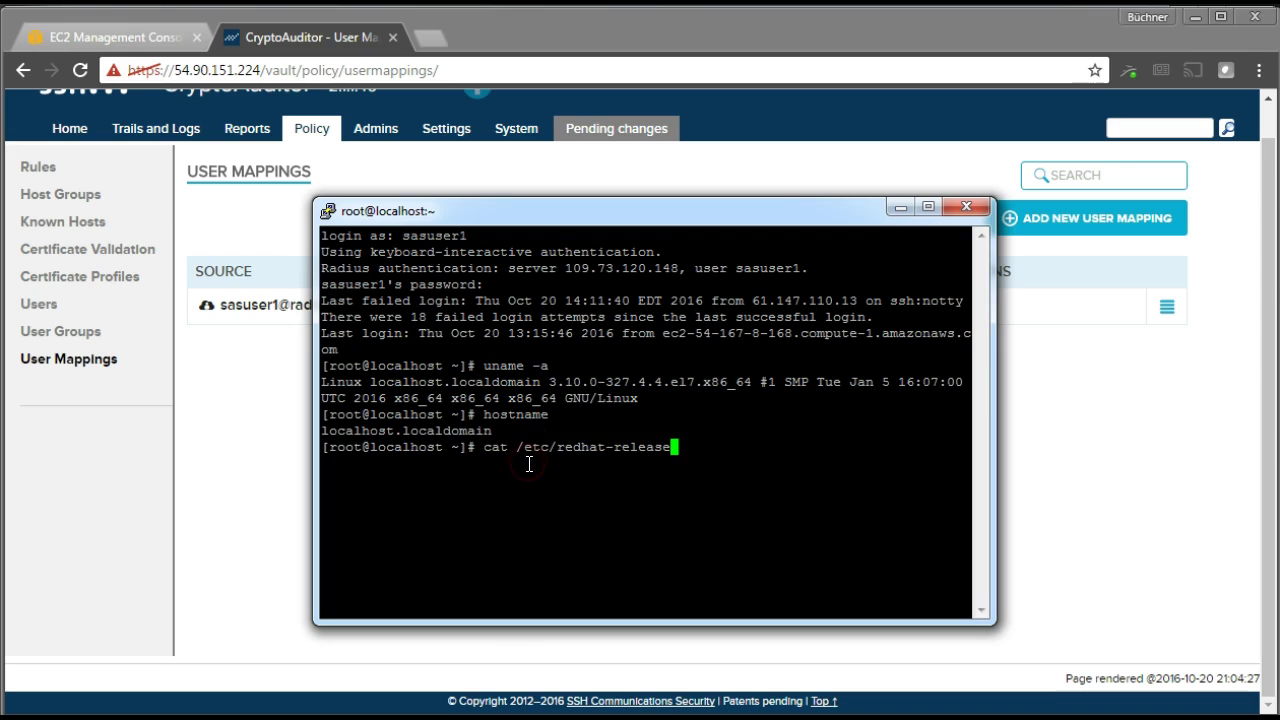
{"action": "left_click", "coordinate": [473, 483]}
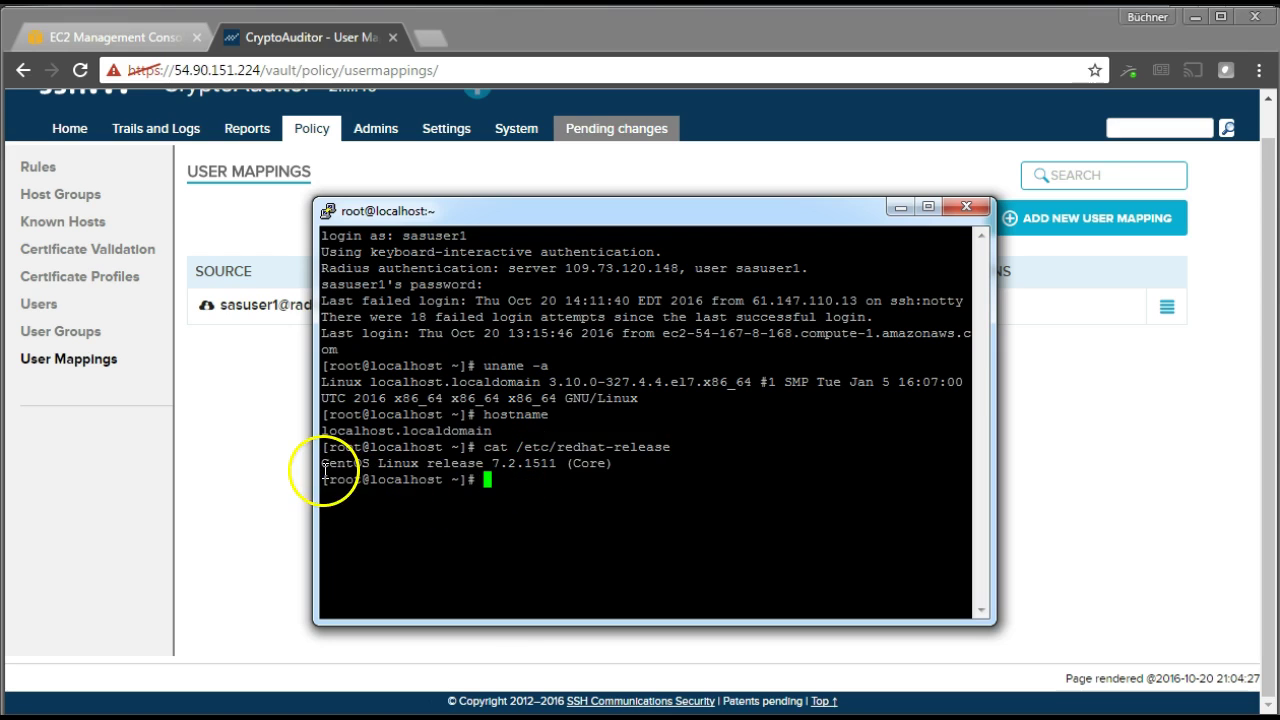
{"action": "left_click_drag", "start_coordinate": [323, 463], "coordinate": [611, 460]}
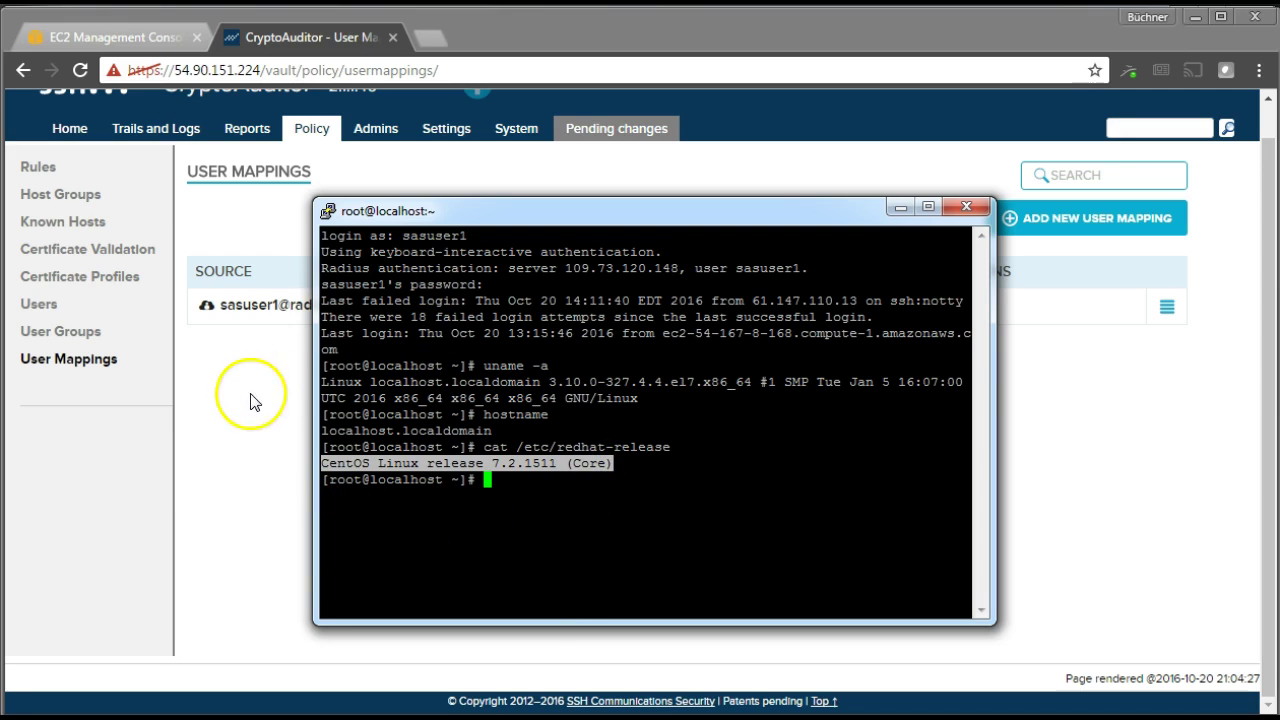
- Switch back to CryptoAuditor's home overview and open the details of sasuser1's ongoing SSH connection
{"action": "left_click", "coordinate": [64, 130]}
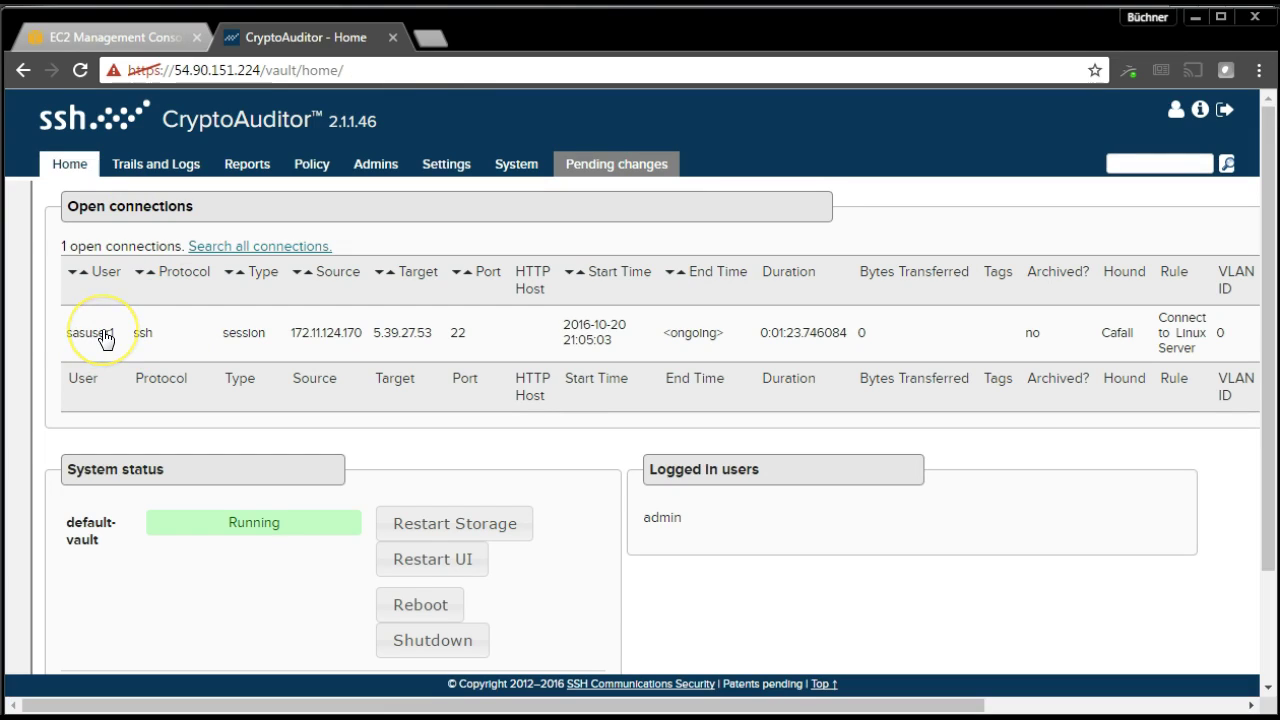
{"action": "left_click", "coordinate": [104, 334]}
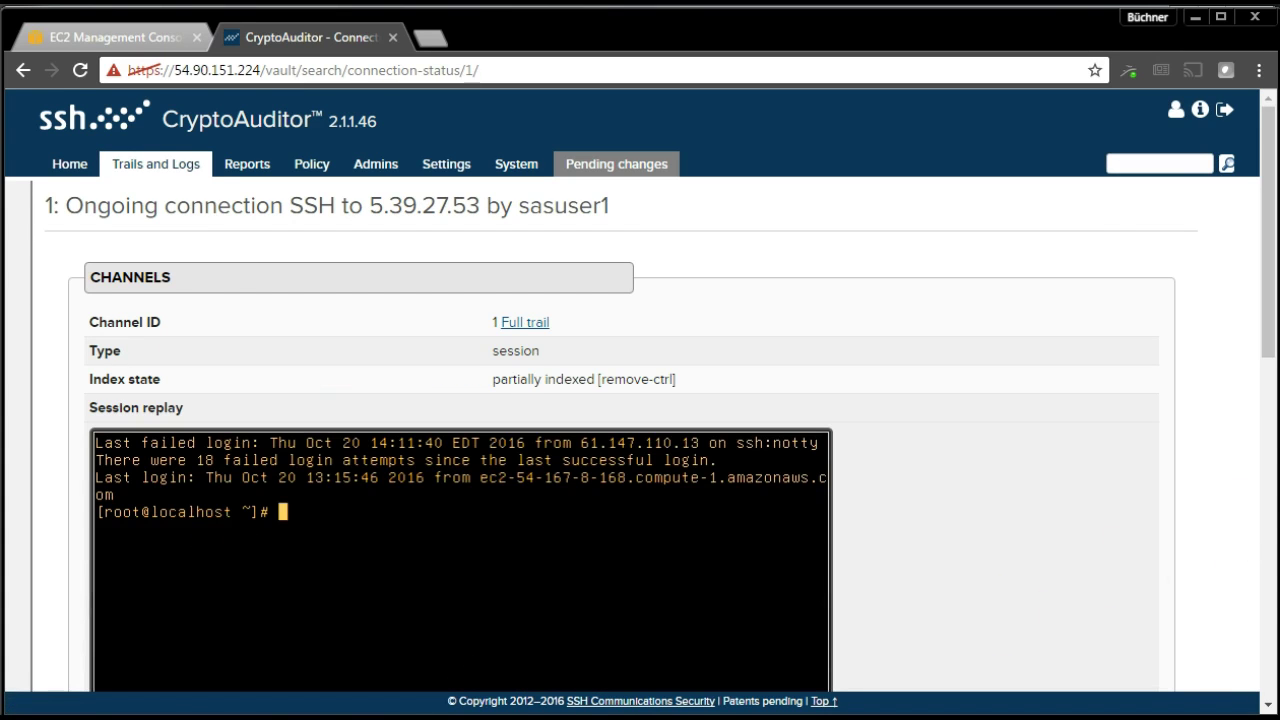
- Narrow the browser window to uncover the PuTTY session and switch the session replay to live playback
{"action": "left_click_drag", "start_coordinate": [1270, 458], "coordinate": [748, 422]}
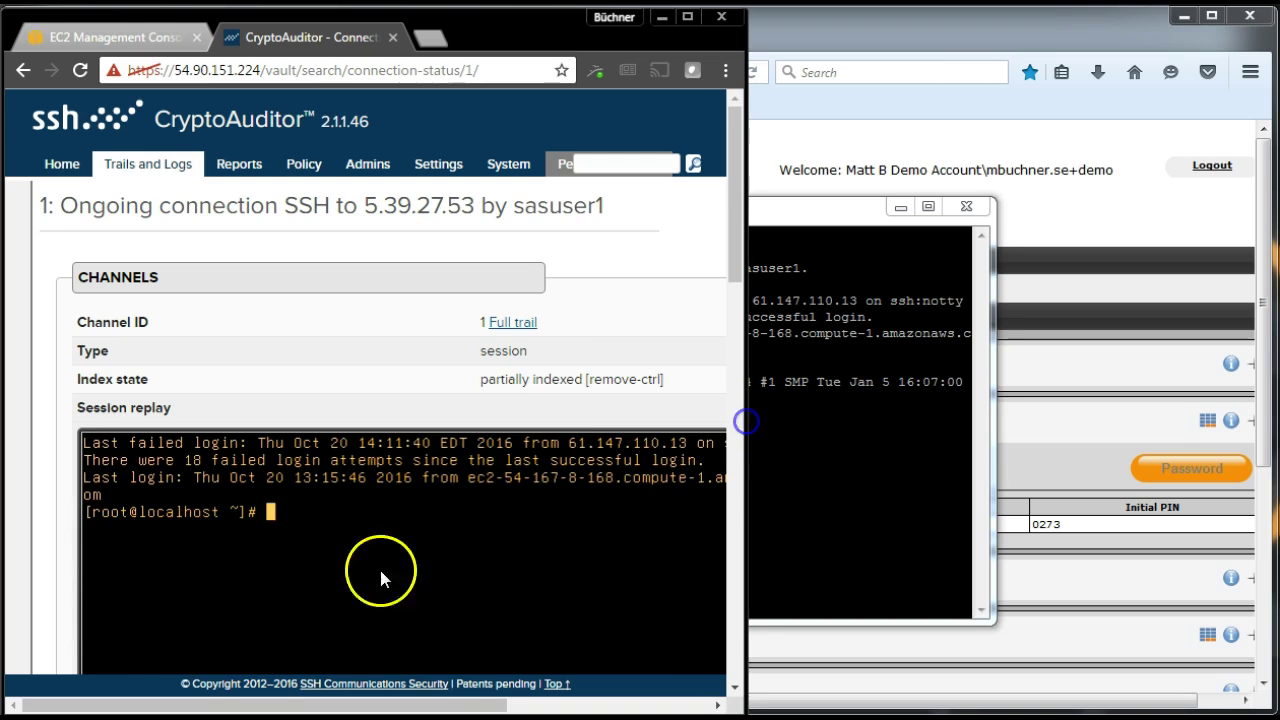
{"action": "scroll", "coordinate": [553, 353], "scroll_direction": "down", "scroll_amount": 3}
{"action": "scroll", "coordinate": [555, 362], "scroll_direction": "down", "scroll_amount": 2}
{"action": "left_click_drag", "start_coordinate": [748, 329], "coordinate": [916, 323]}
{"action": "left_click", "coordinate": [741, 409]}
{"action": "scroll", "coordinate": [740, 405], "scroll_direction": "up", "scroll_amount": 2}
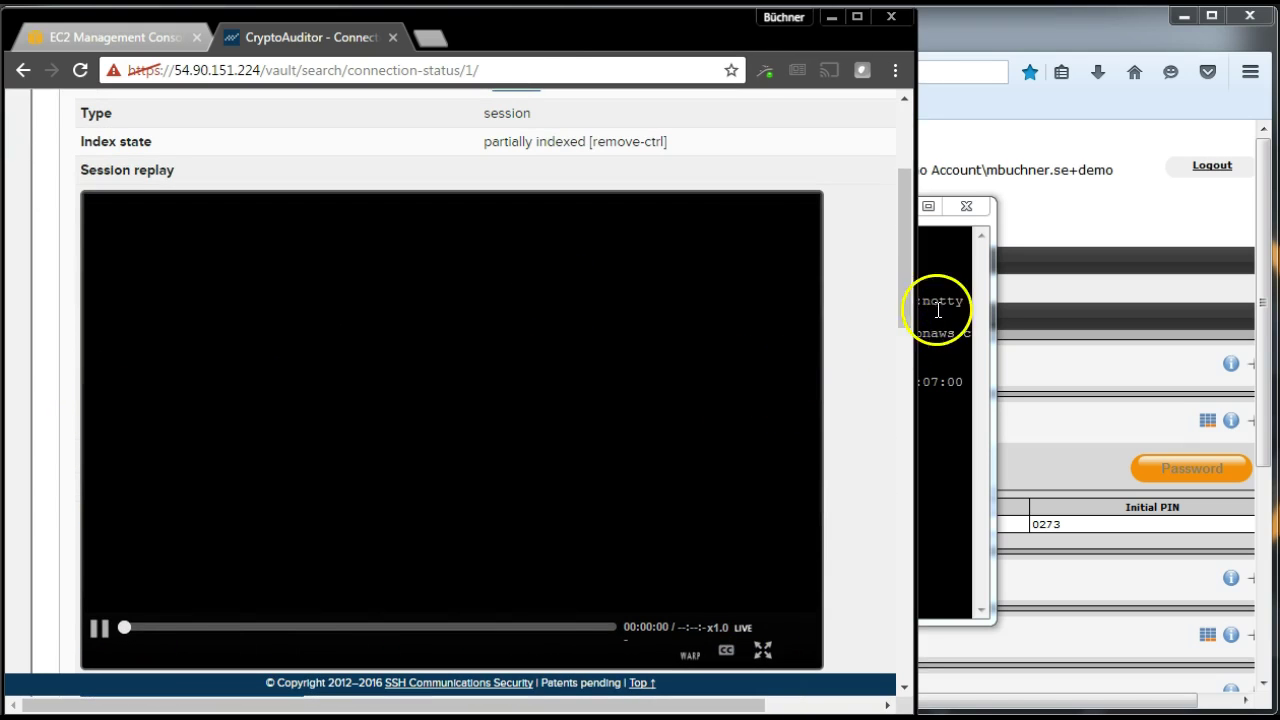
- Bring the PuTTY session forward, place it beside the live replay and run pwd in it
{"action": "left_click", "coordinate": [989, 283]}
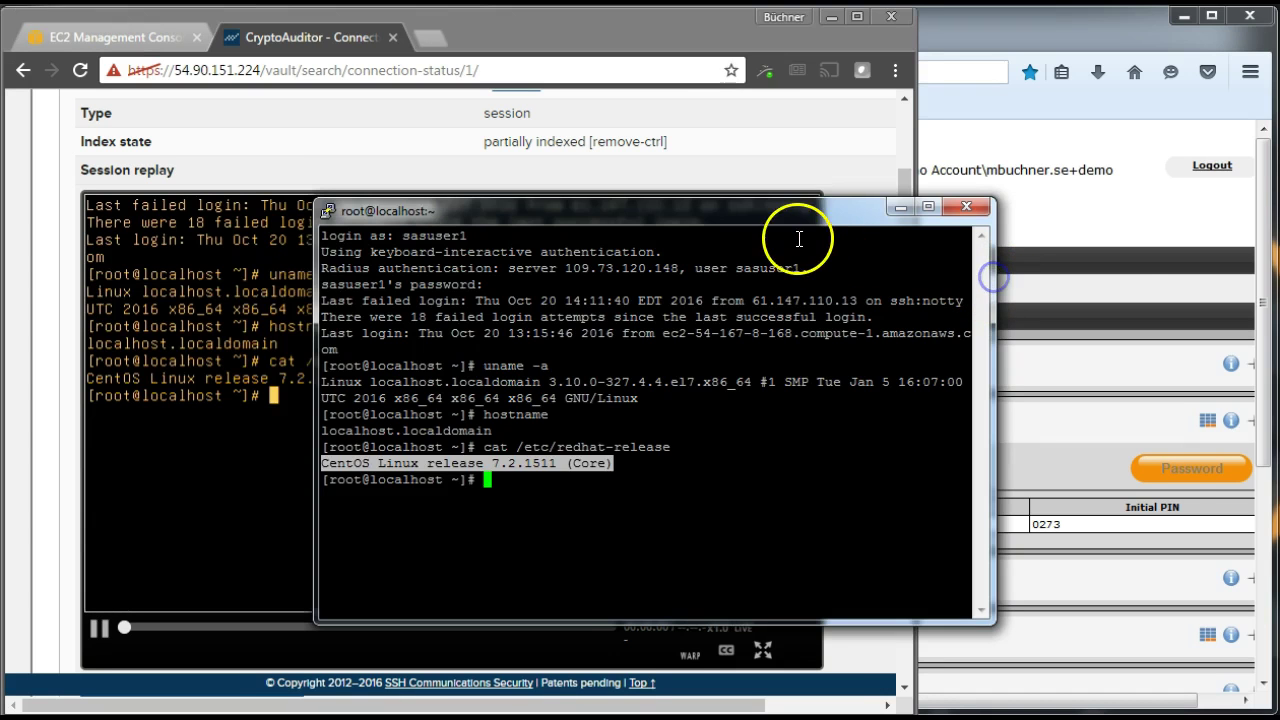
{"action": "left_click_drag", "start_coordinate": [798, 212], "coordinate": [999, 162]}
{"action": "left_click", "coordinate": [846, 338]}
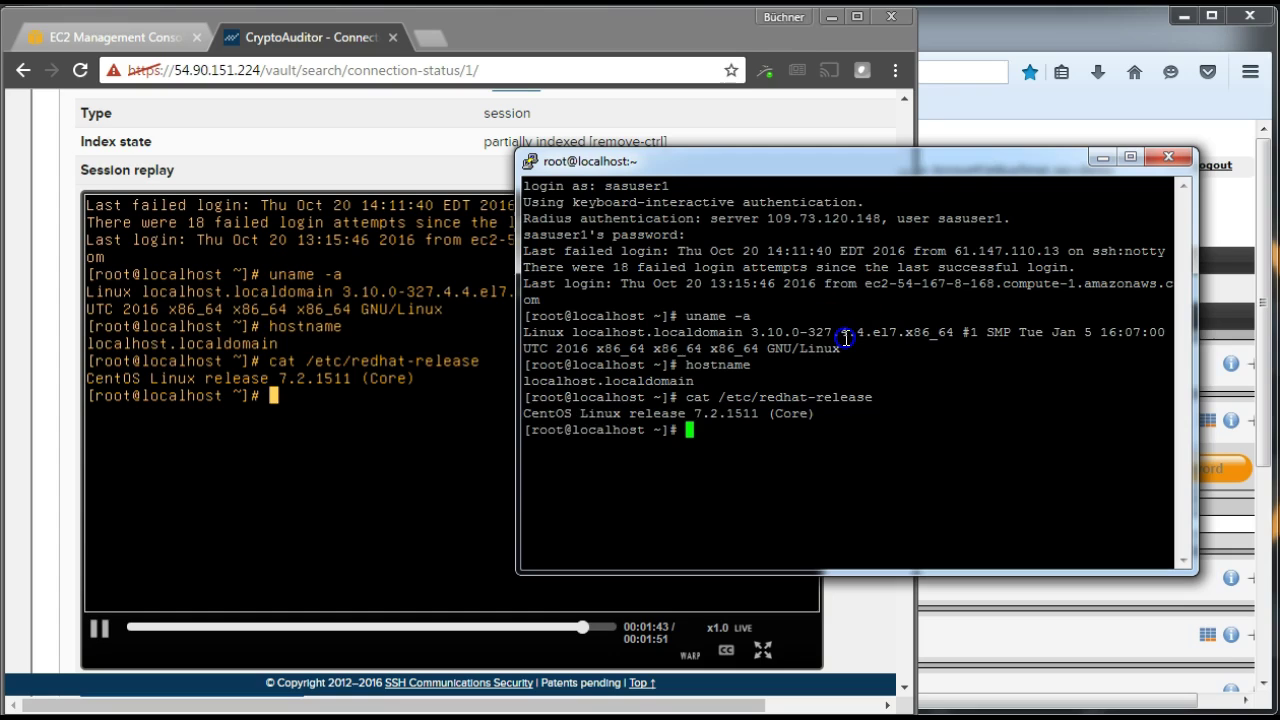
{"action": "type", "text": "pwd"}
{"action": "key", "text": "Return"}
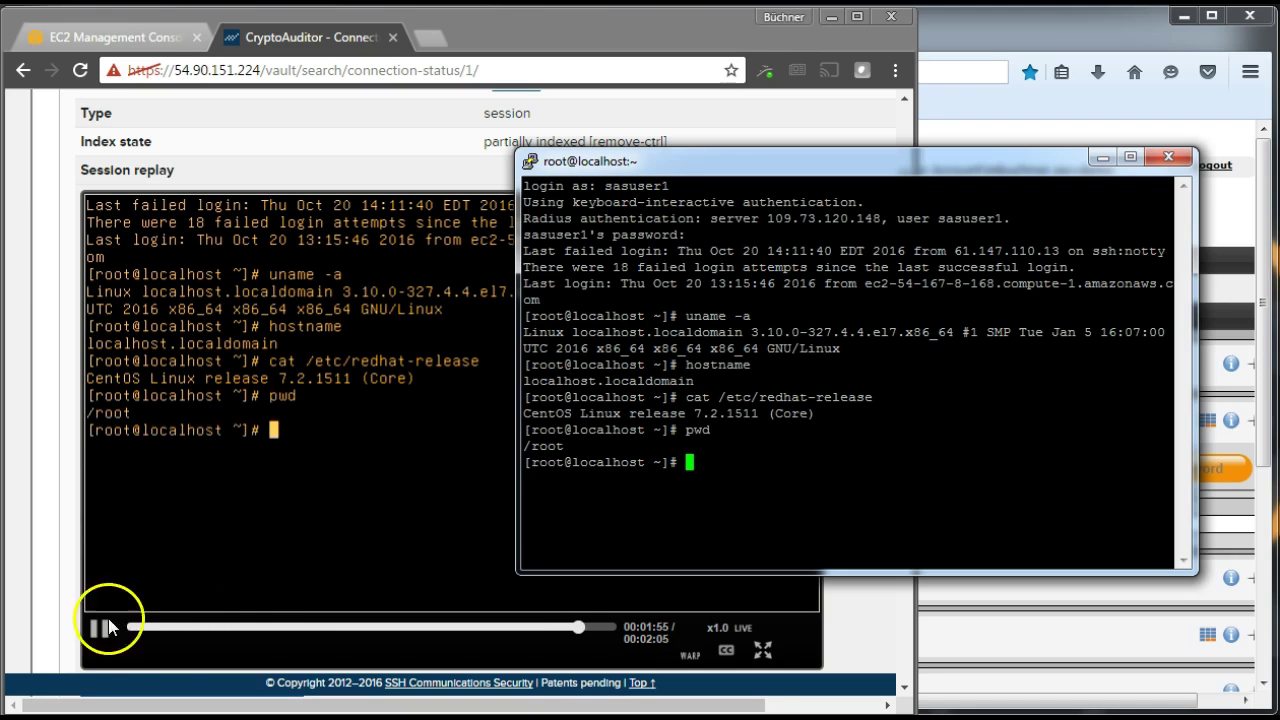
- Switch to the SafeNet Authentication Service console, view the account snapshot and highlight sasuser1's latest authentication entry
{"action": "key", "text": "alt+Tab"}
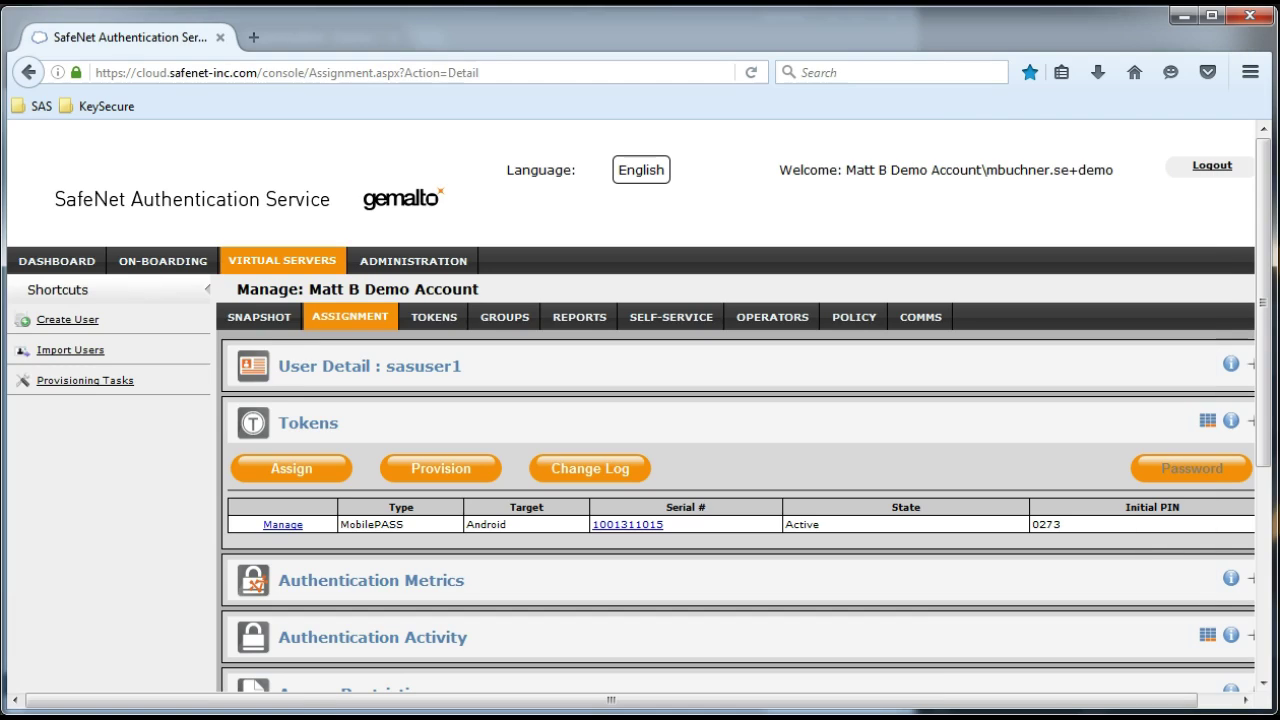
{"action": "left_click", "coordinate": [269, 317]}
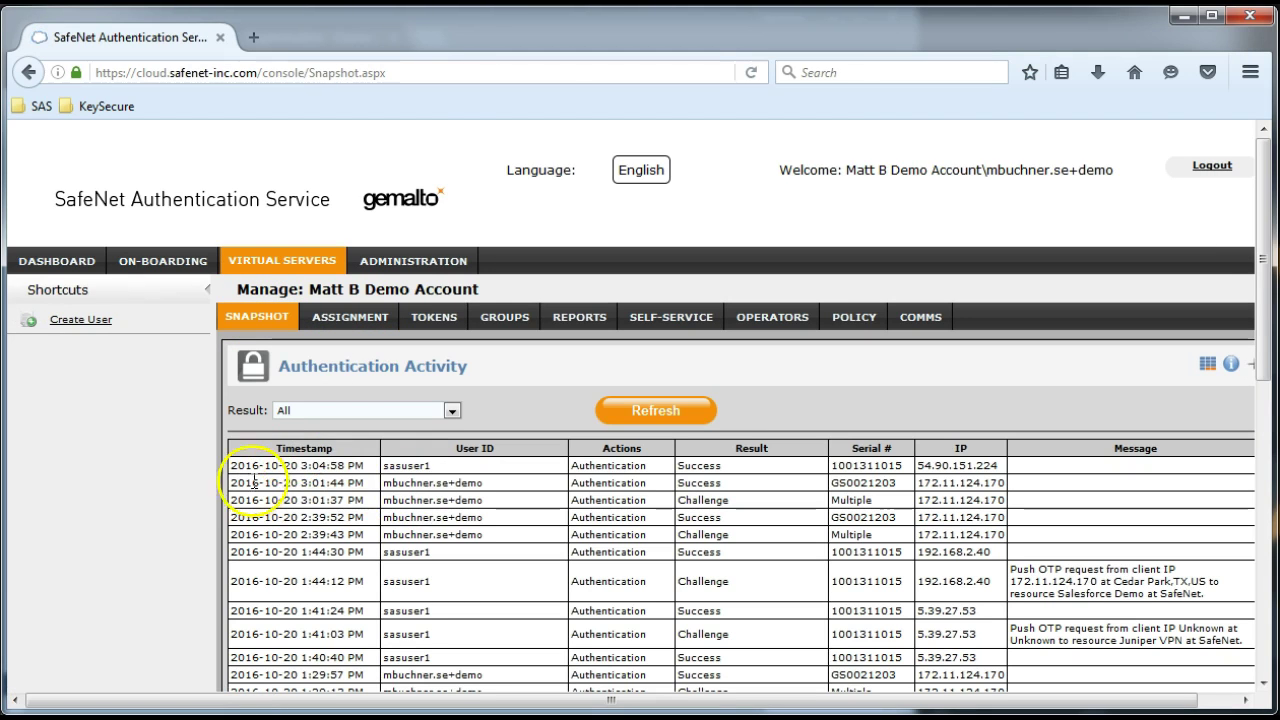
{"action": "left_click_drag", "start_coordinate": [229, 465], "coordinate": [835, 462]}
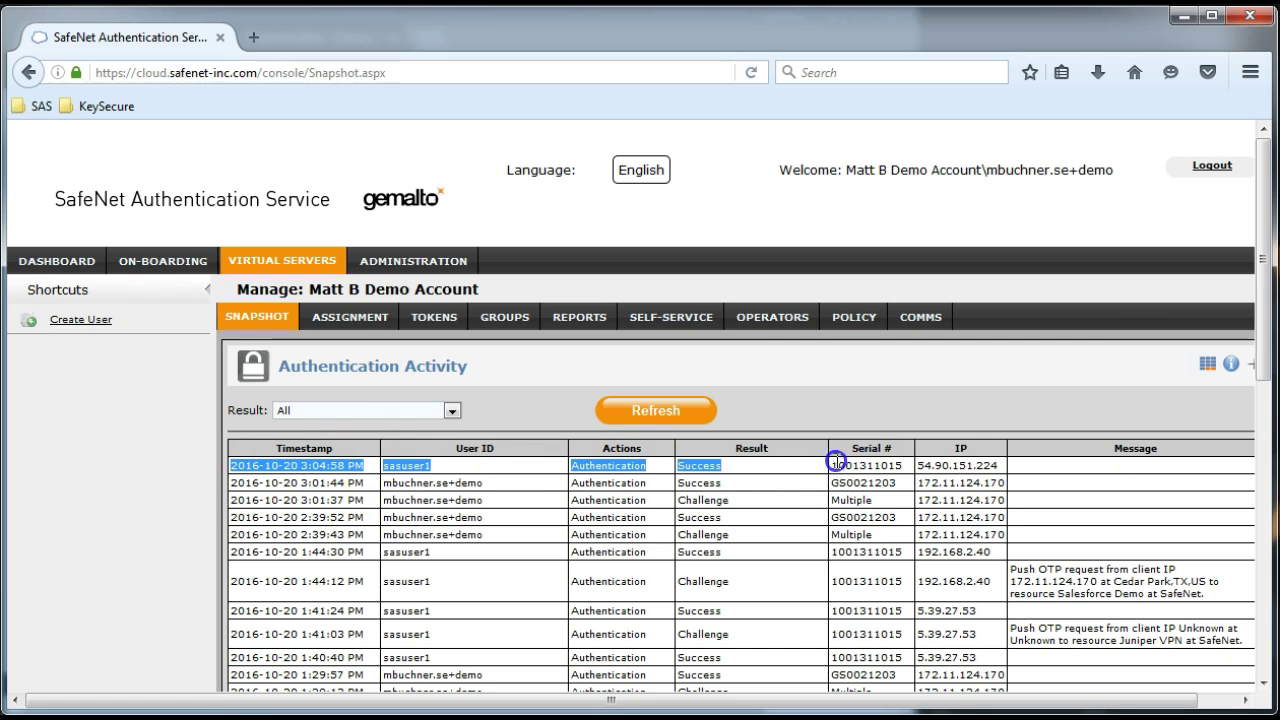
{"action": "left_click", "coordinate": [914, 466]}
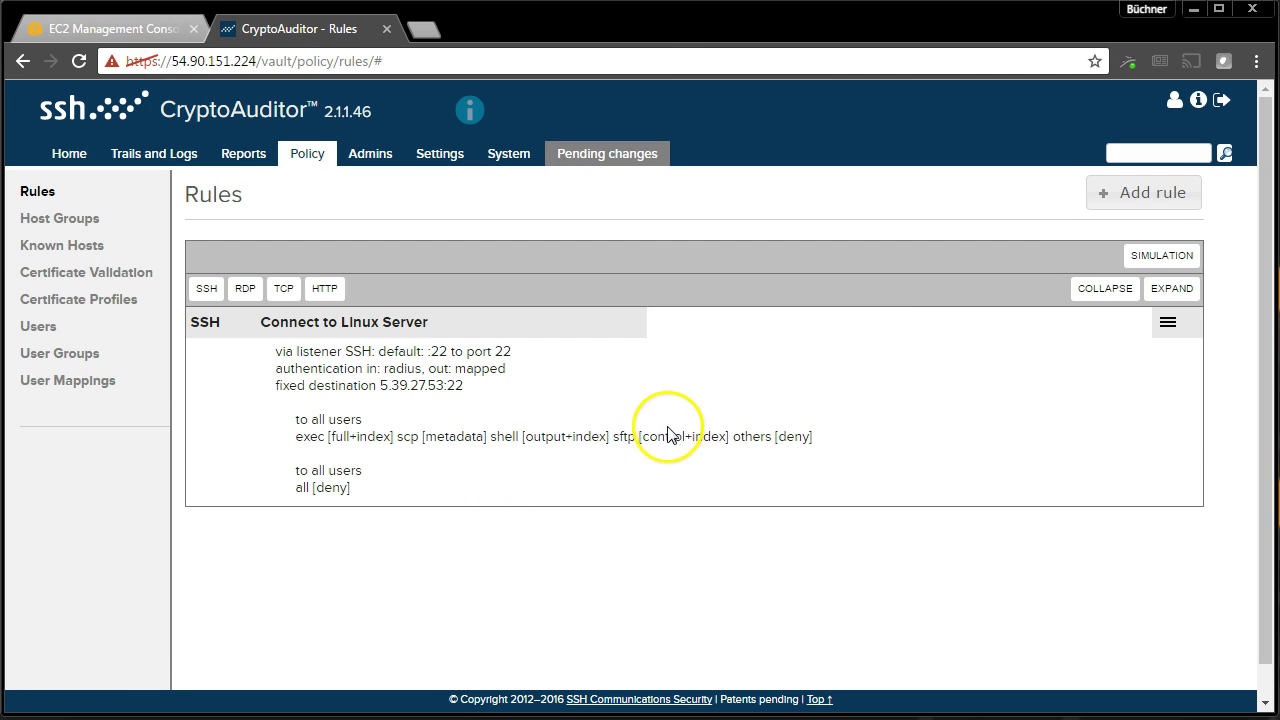
- Switch to CryptoAuditor and add a policy rule named RDP Rule for RDP connections via the bastion listener RDP: default: :3389
{"action": "left_click", "coordinate": [1143, 193]}
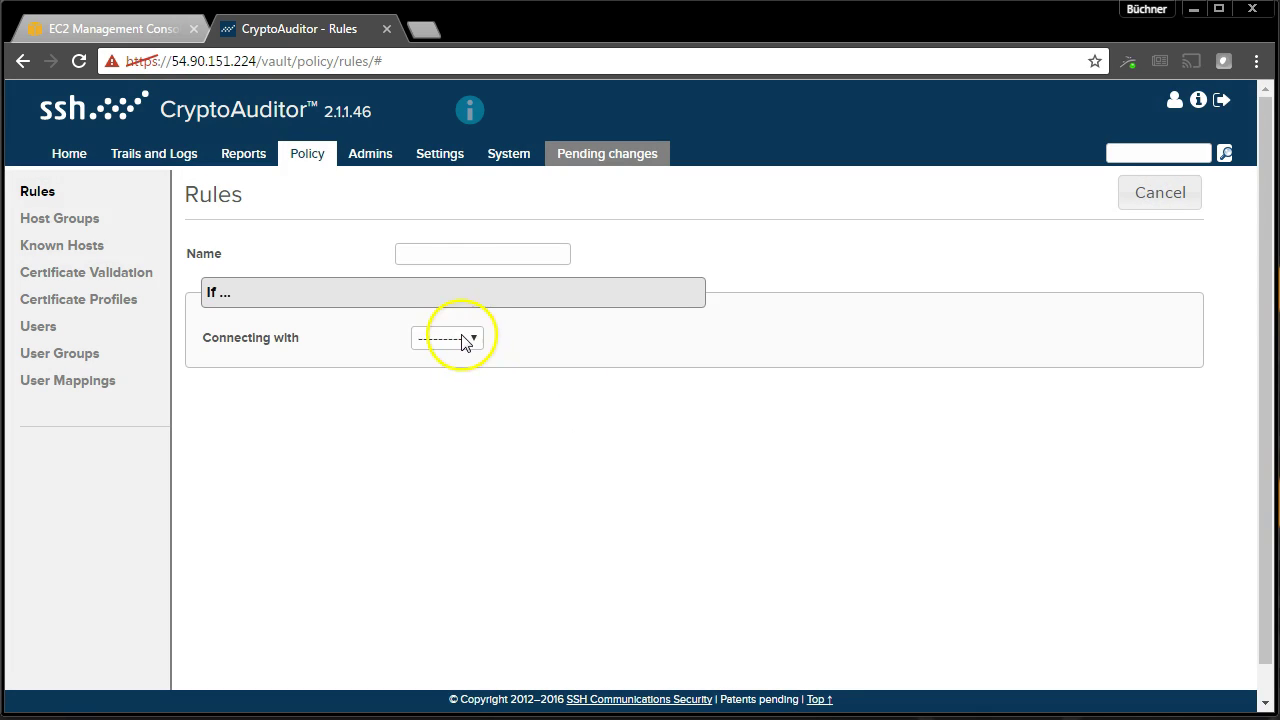
{"action": "left_click", "coordinate": [458, 338]}
{"action": "left_click", "coordinate": [442, 379]}
{"action": "left_click", "coordinate": [264, 358]}
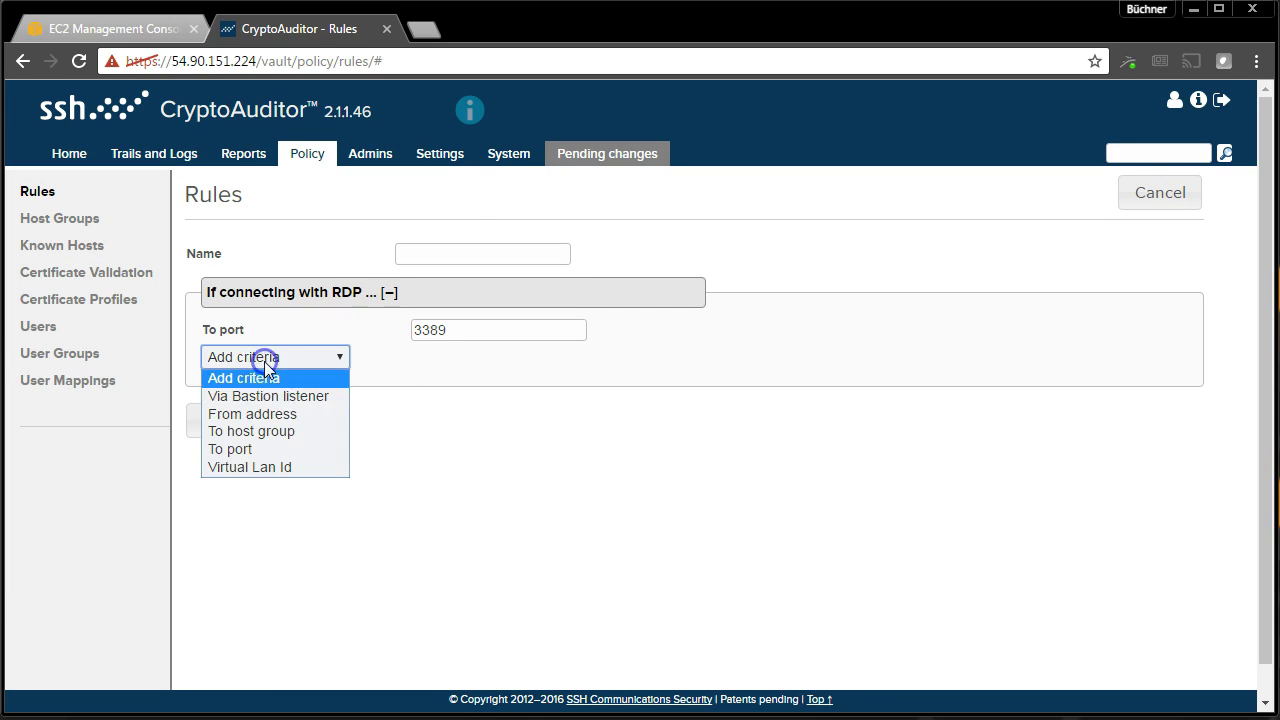
{"action": "left_click", "coordinate": [266, 397]}
{"action": "left_click", "coordinate": [443, 336]}
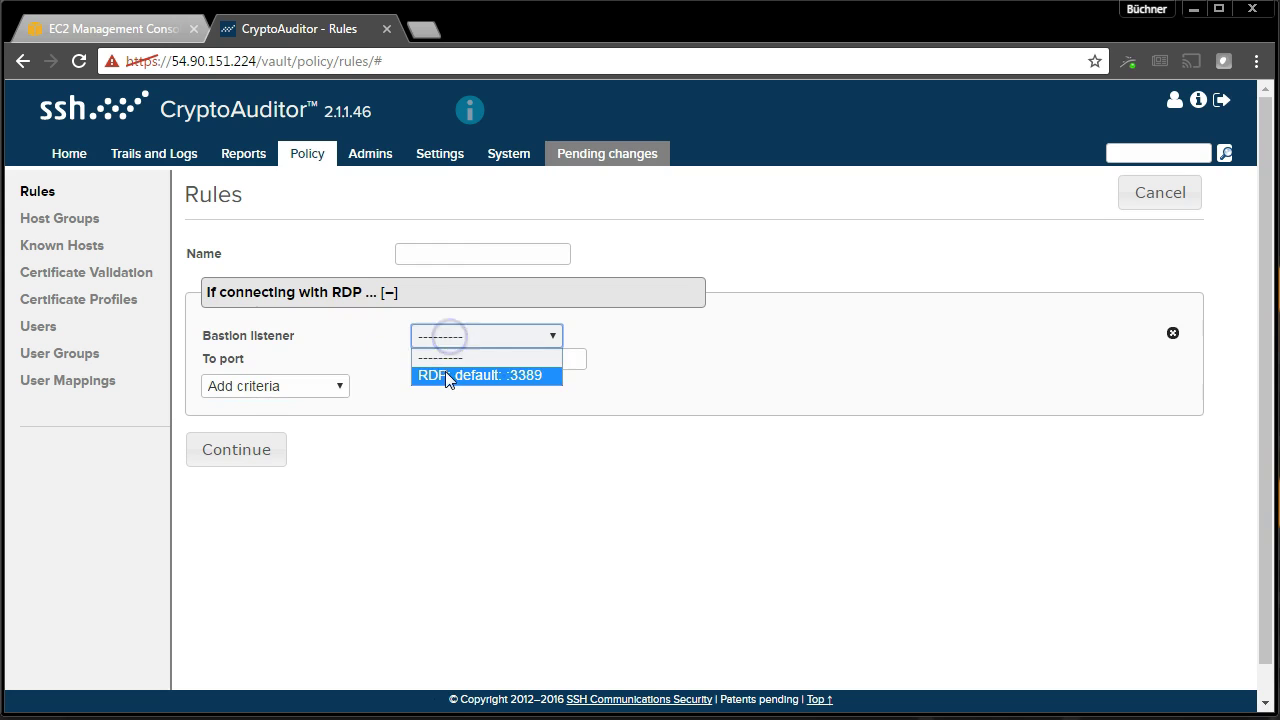
{"action": "left_click", "coordinate": [445, 371]}
{"action": "left_click", "coordinate": [436, 257]}
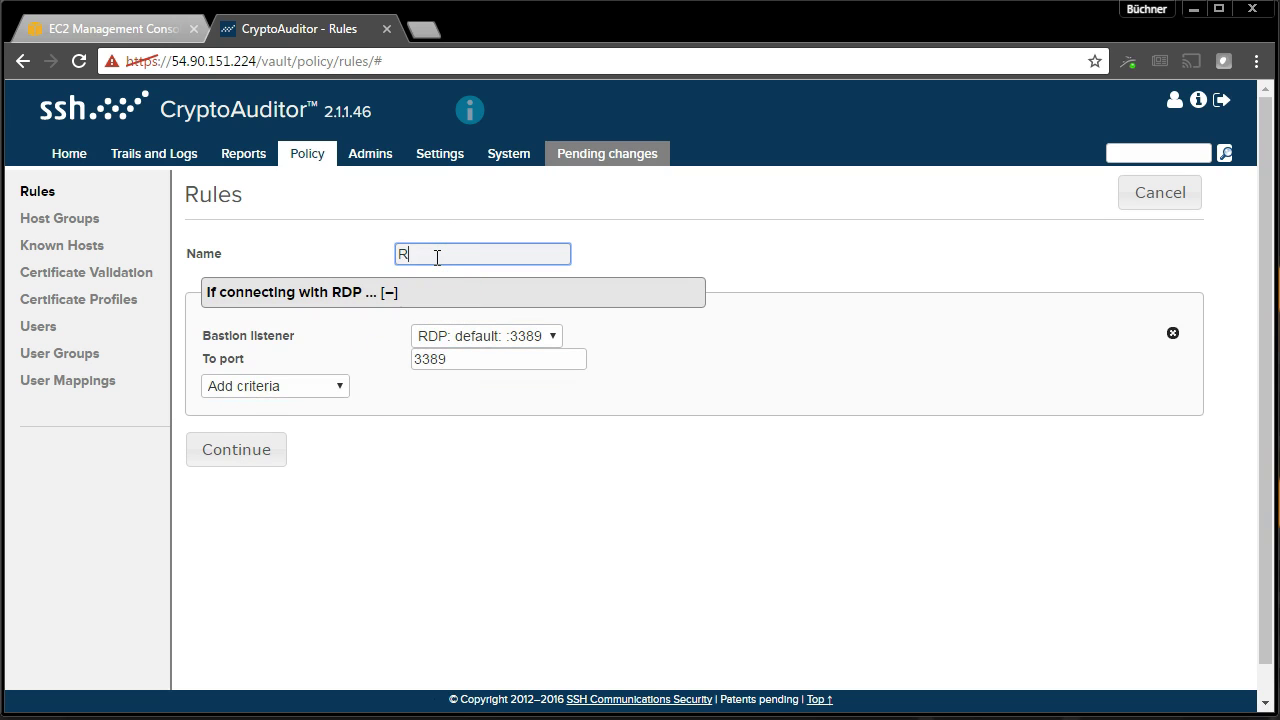
{"action": "type", "text": "RDP Rule"}
{"action": "left_click", "coordinate": [257, 450]}
- Set the rule to authenticate clients against the RADIUS server 109.73.120.148:1812 and targets with mapped user credentials
{"action": "left_click", "coordinate": [548, 452]}
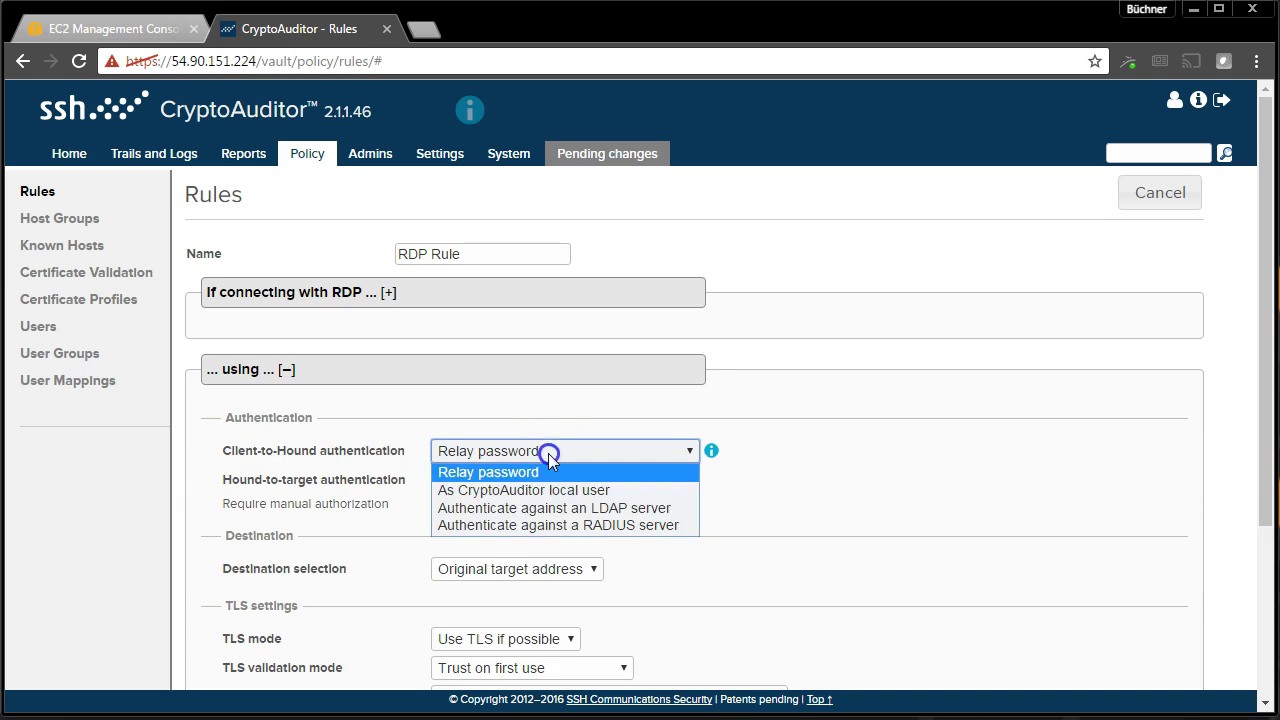
{"action": "left_click", "coordinate": [508, 524]}
{"action": "left_click", "coordinate": [533, 488]}
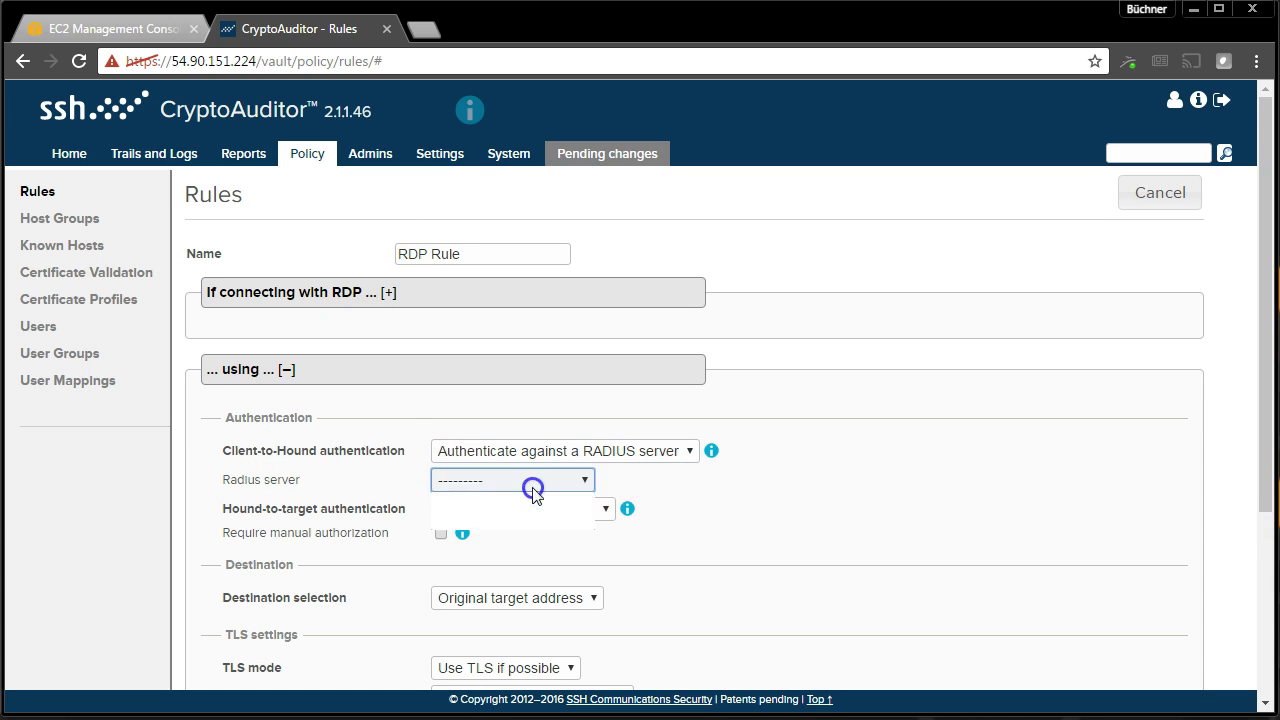
{"action": "left_click", "coordinate": [528, 515]}
{"action": "left_click", "coordinate": [531, 509]}
{"action": "left_click", "coordinate": [516, 547]}
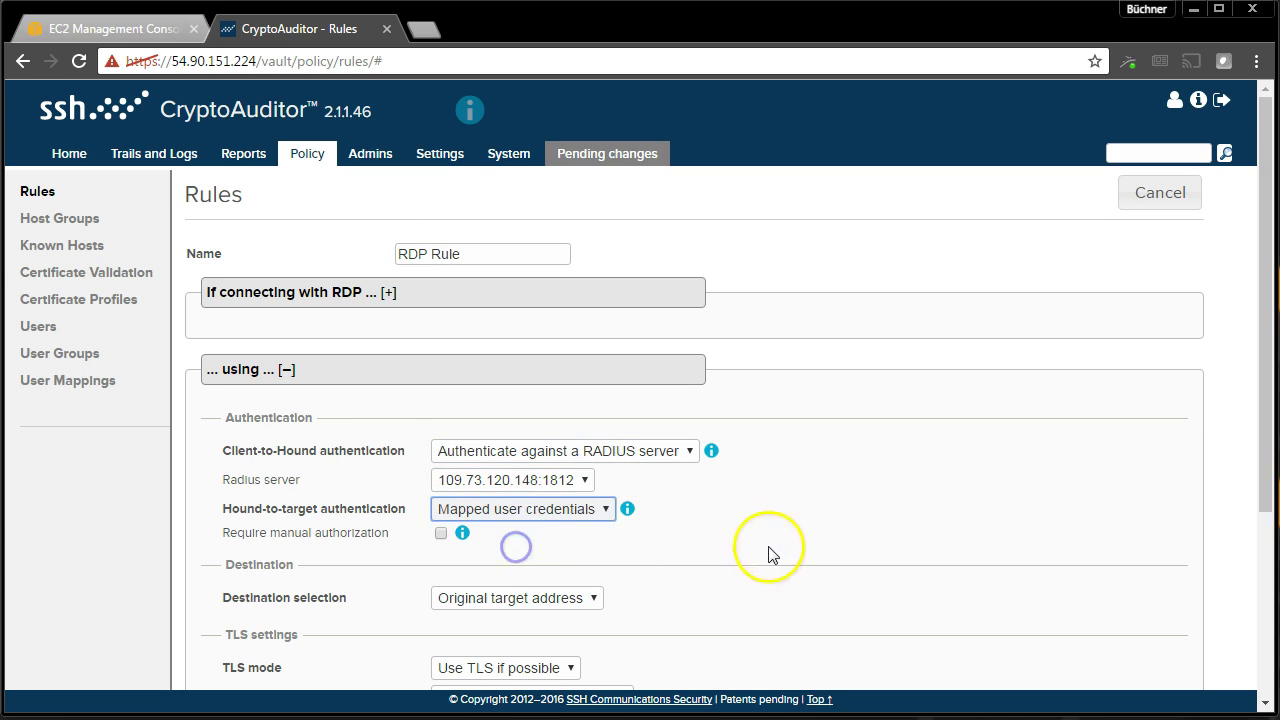
- Set the rule's destination to the fixed address ns237798.ip-192-99-36.net and save the rule with the default auditing actions
{"action": "scroll", "coordinate": [770, 555], "scroll_direction": "down", "scroll_amount": 3}
{"action": "left_click", "coordinate": [503, 366]}
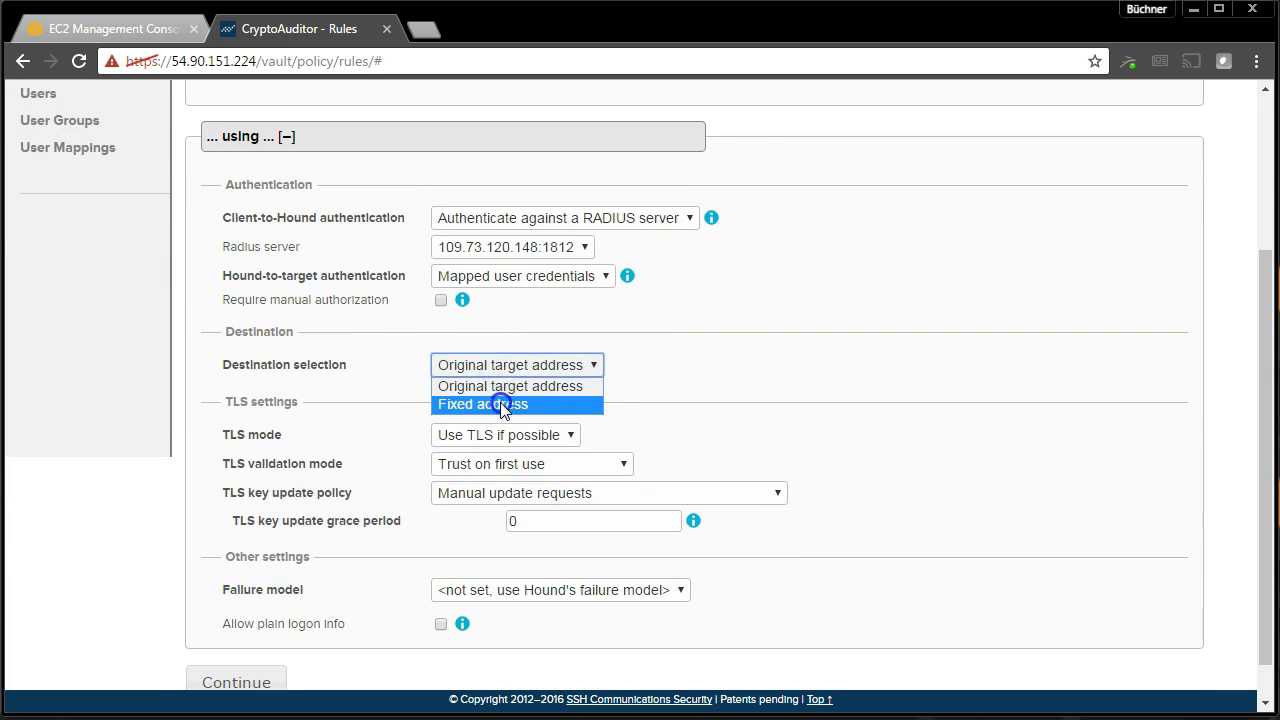
{"action": "left_click", "coordinate": [501, 405]}
{"action": "type", "text": "ns237798.ip-192-99-36.net"}
{"action": "scroll", "coordinate": [514, 500], "scroll_direction": "down", "scroll_amount": 1}
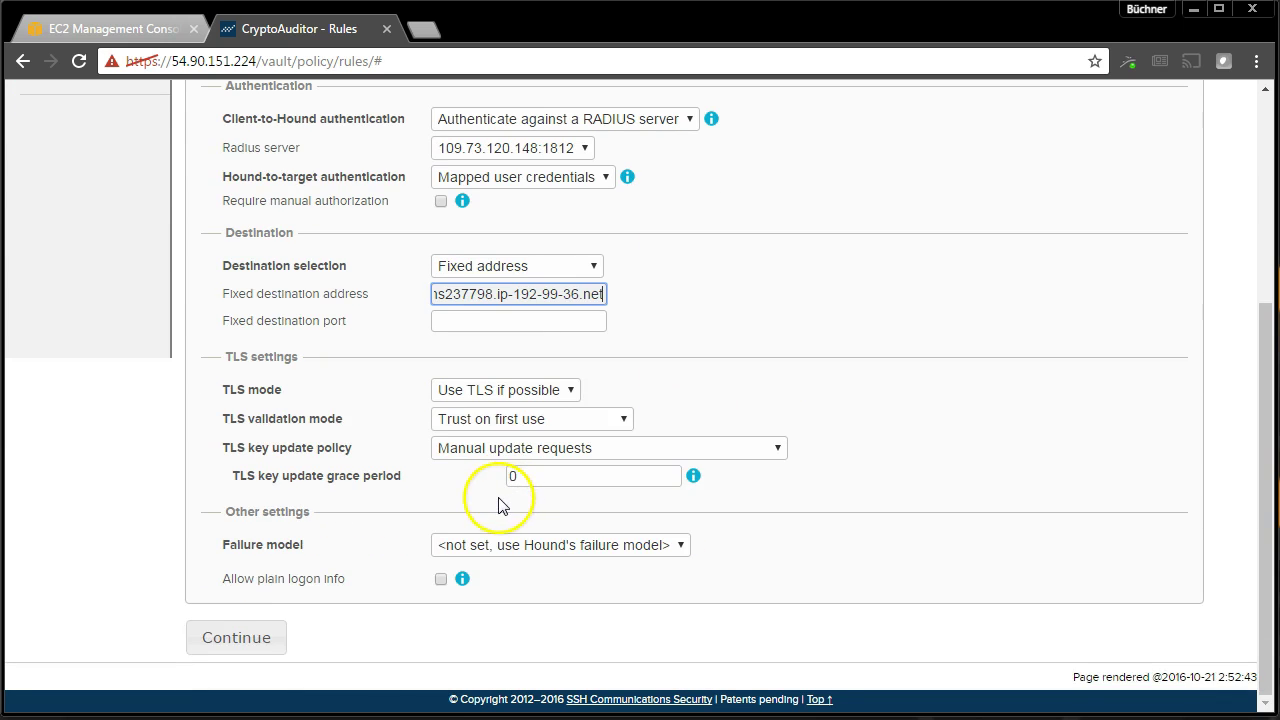
{"action": "left_click", "coordinate": [213, 642]}
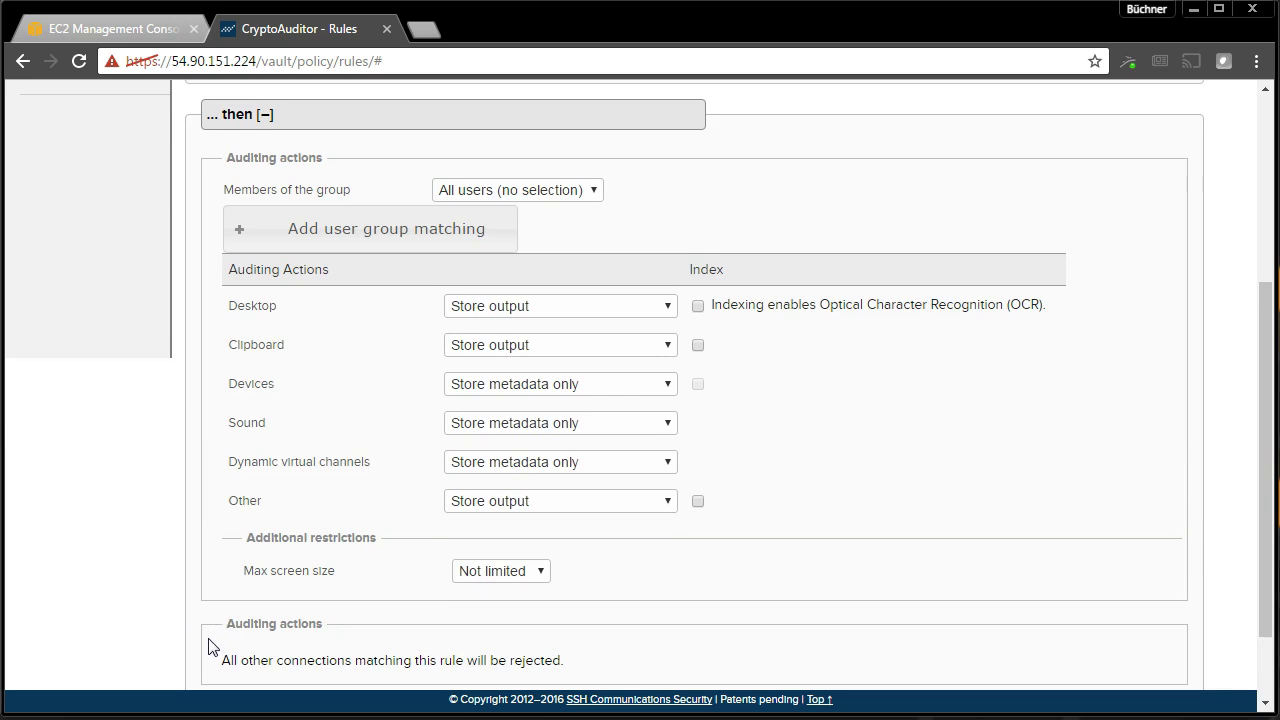
{"action": "scroll", "coordinate": [213, 646], "scroll_direction": "down", "scroll_amount": 1}
{"action": "left_click", "coordinate": [221, 640]}
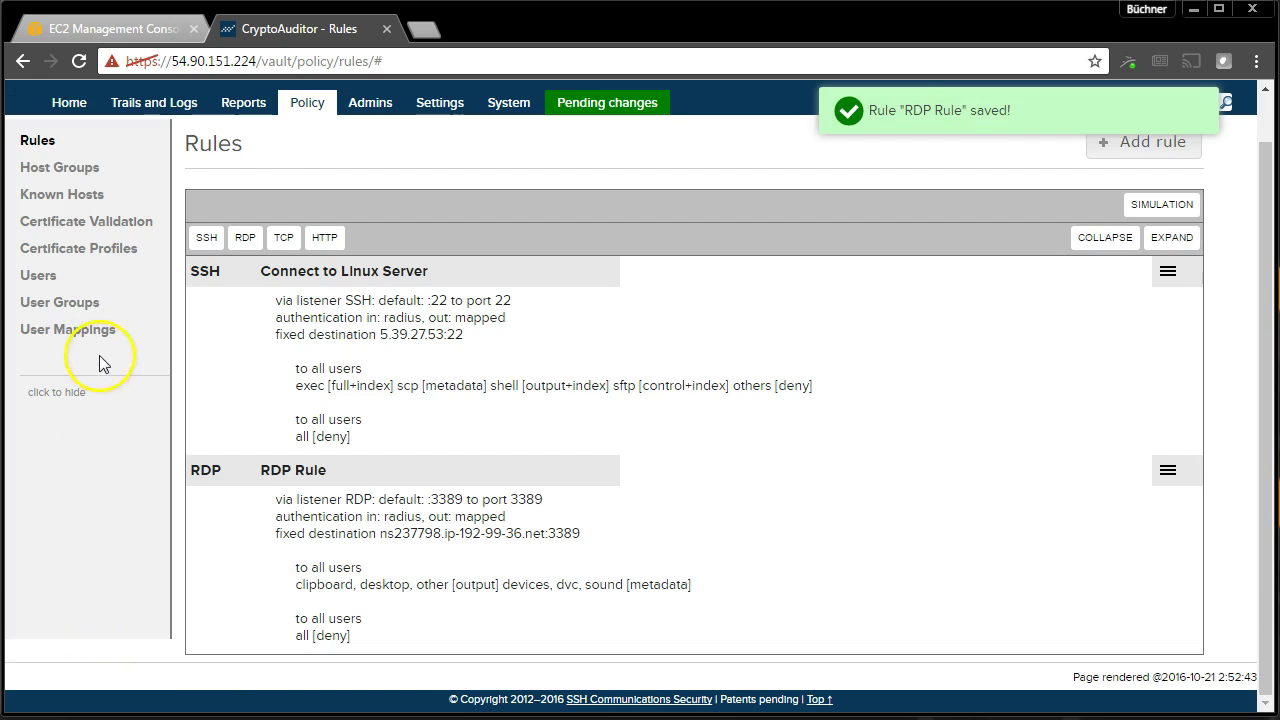
- Start a new user mapping for gateway user sasuser1 with the user provider radius:109.73.120.148:1812
{"action": "left_click", "coordinate": [90, 335]}
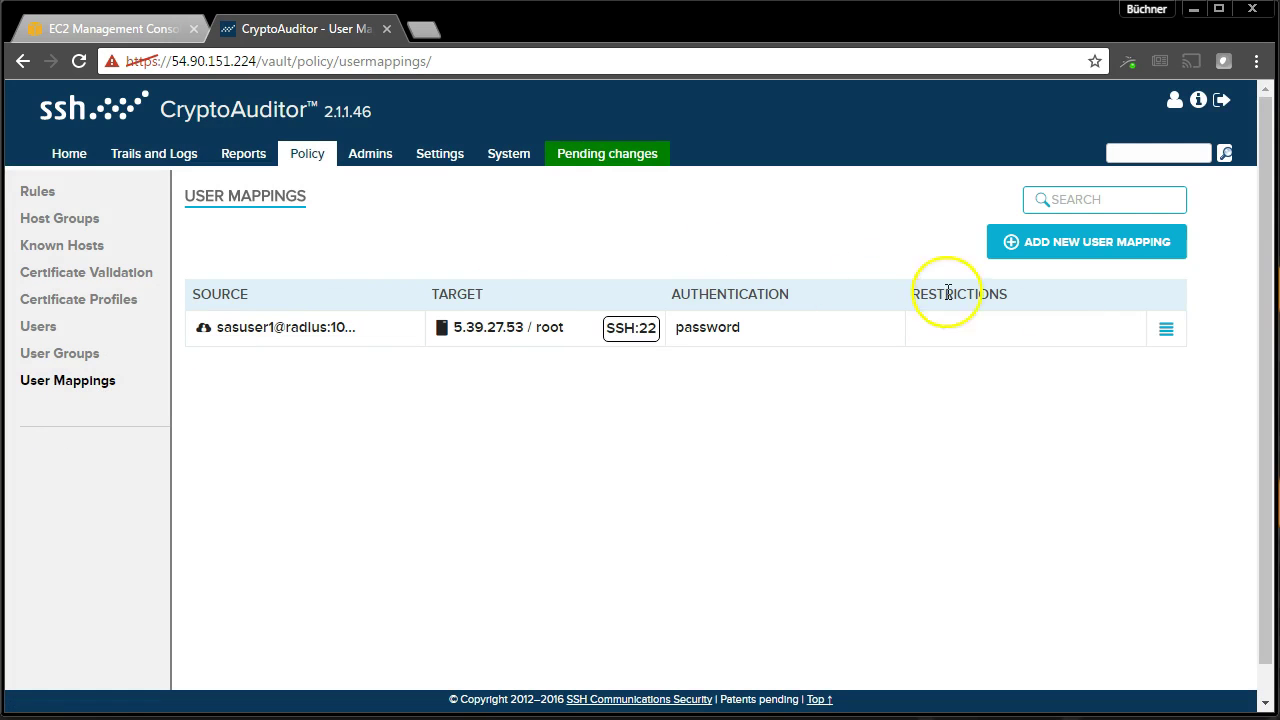
{"action": "left_click", "coordinate": [1126, 248]}
{"action": "left_click", "coordinate": [218, 311]}
{"action": "type", "text": "sasuser1"}
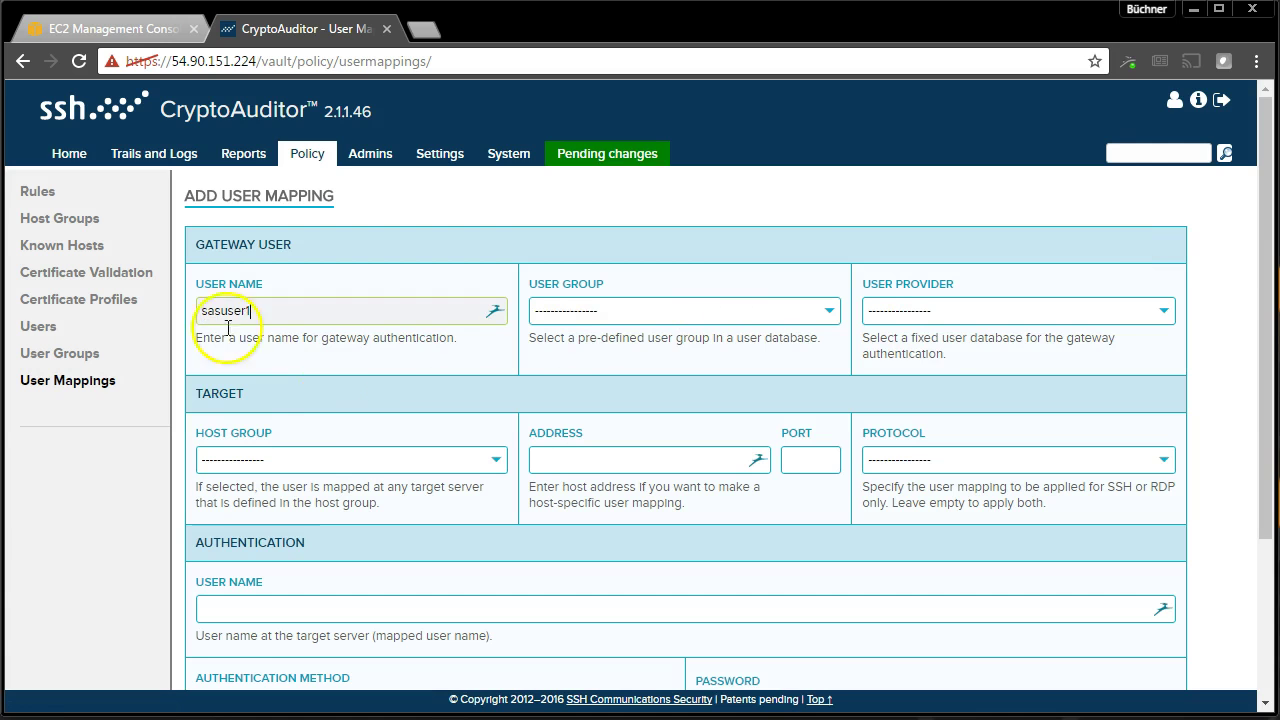
{"action": "left_click", "coordinate": [894, 312]}
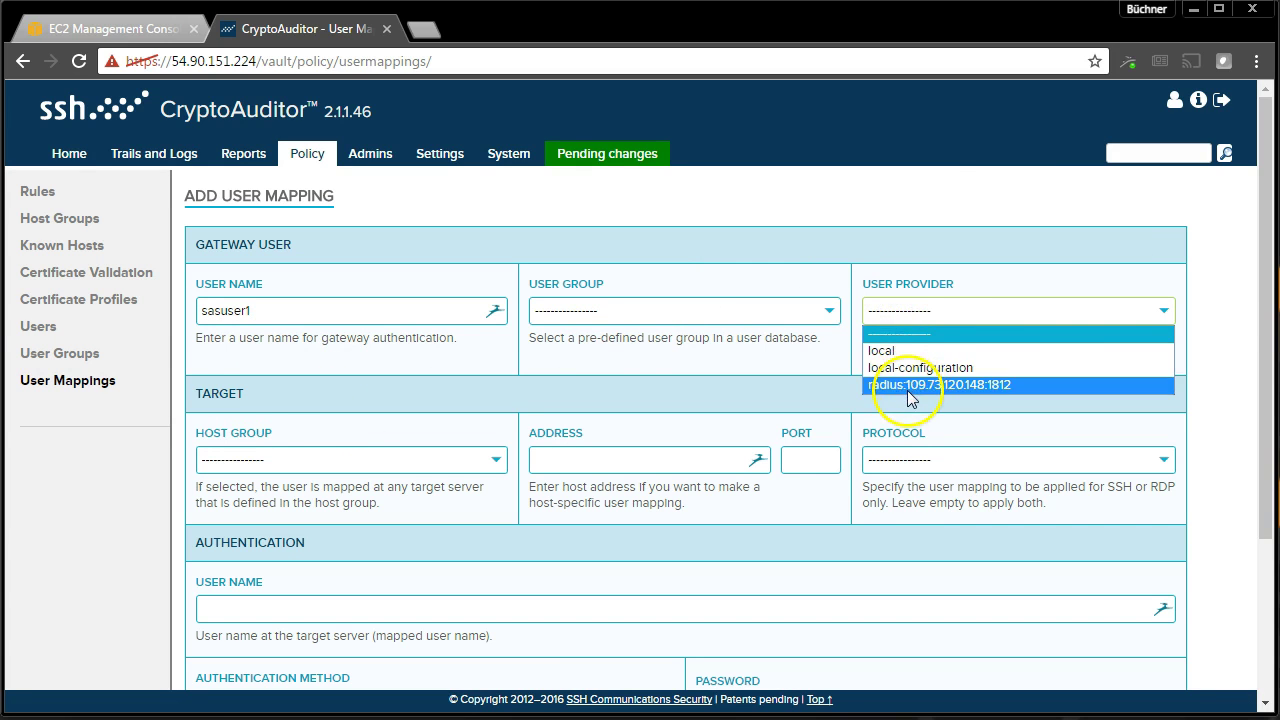
{"action": "left_click", "coordinate": [910, 386]}
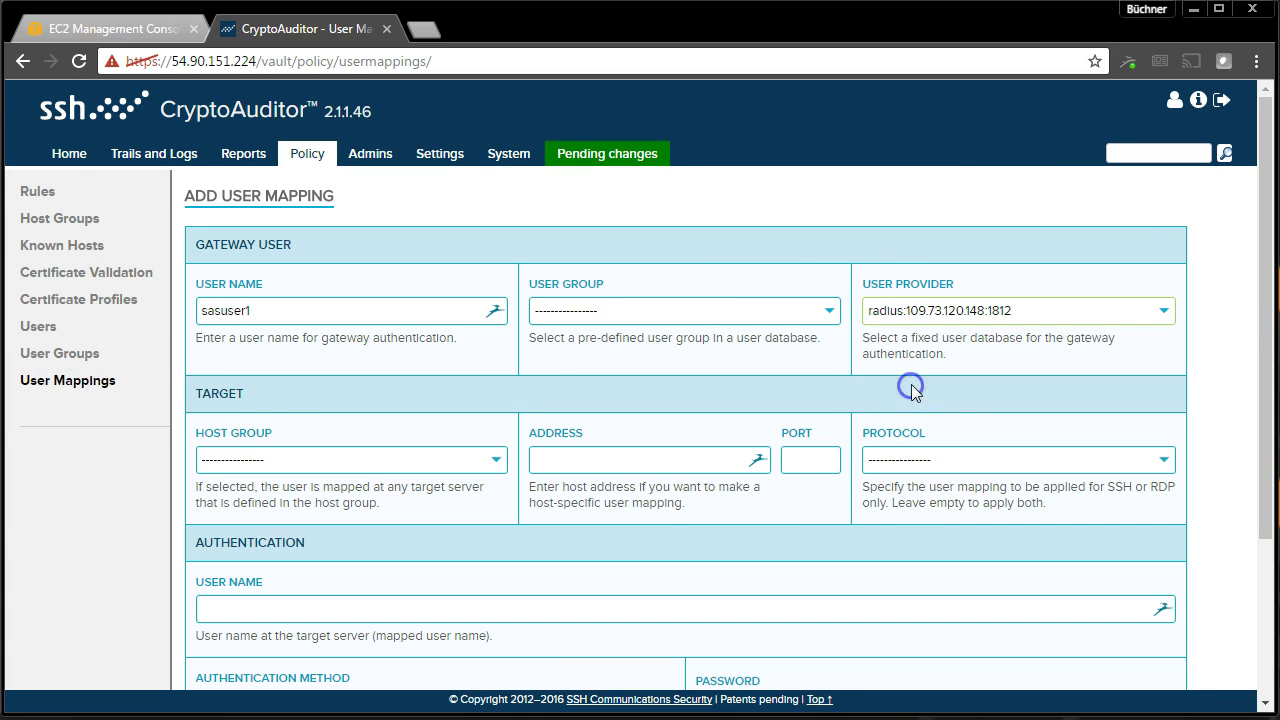
- Set the mapping's target address to ns237798.ip-192-99-36.net and its protocol to RDP
{"action": "left_click", "coordinate": [568, 460]}
{"action": "type", "text": "ns237798.ip-192-99-36.net"}
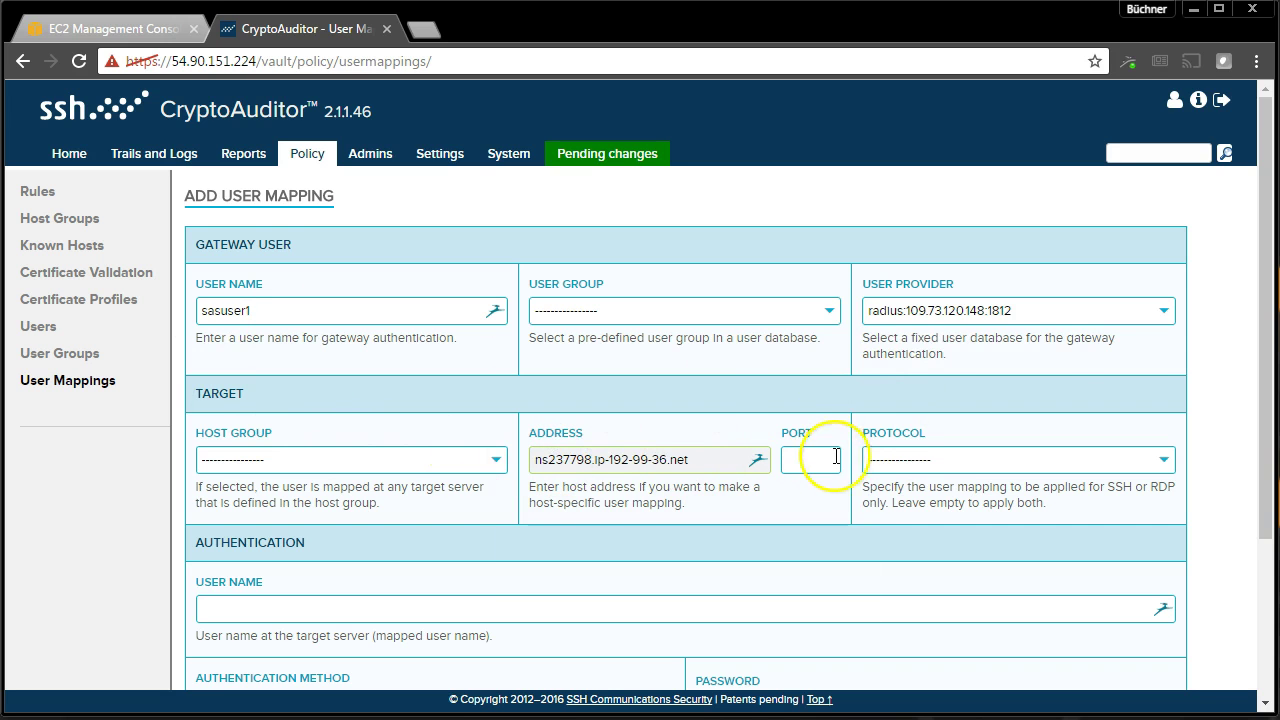
{"action": "left_click", "coordinate": [905, 459]}
{"action": "left_click", "coordinate": [903, 514]}
- Fill in the target server's user name and the mapped account's password, including the password verification
{"action": "scroll", "coordinate": [785, 545], "scroll_direction": "down", "scroll_amount": 1}
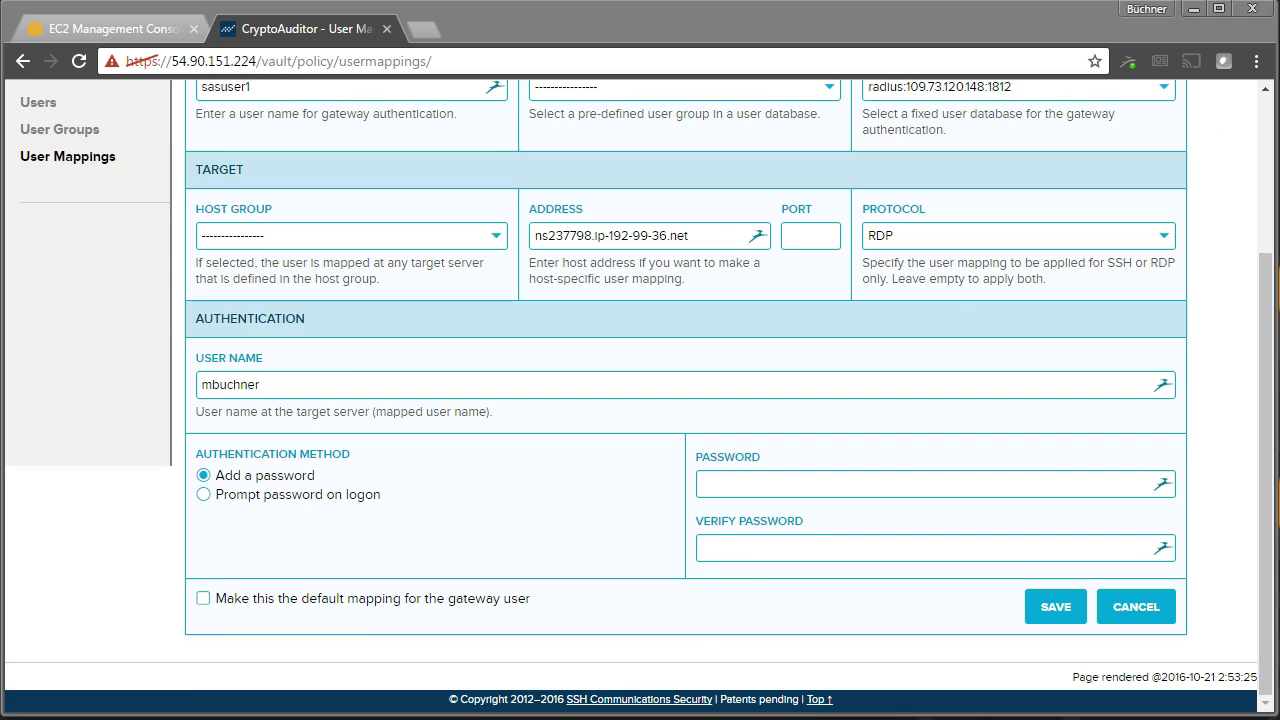
{"action": "left_click", "coordinate": [858, 556]}
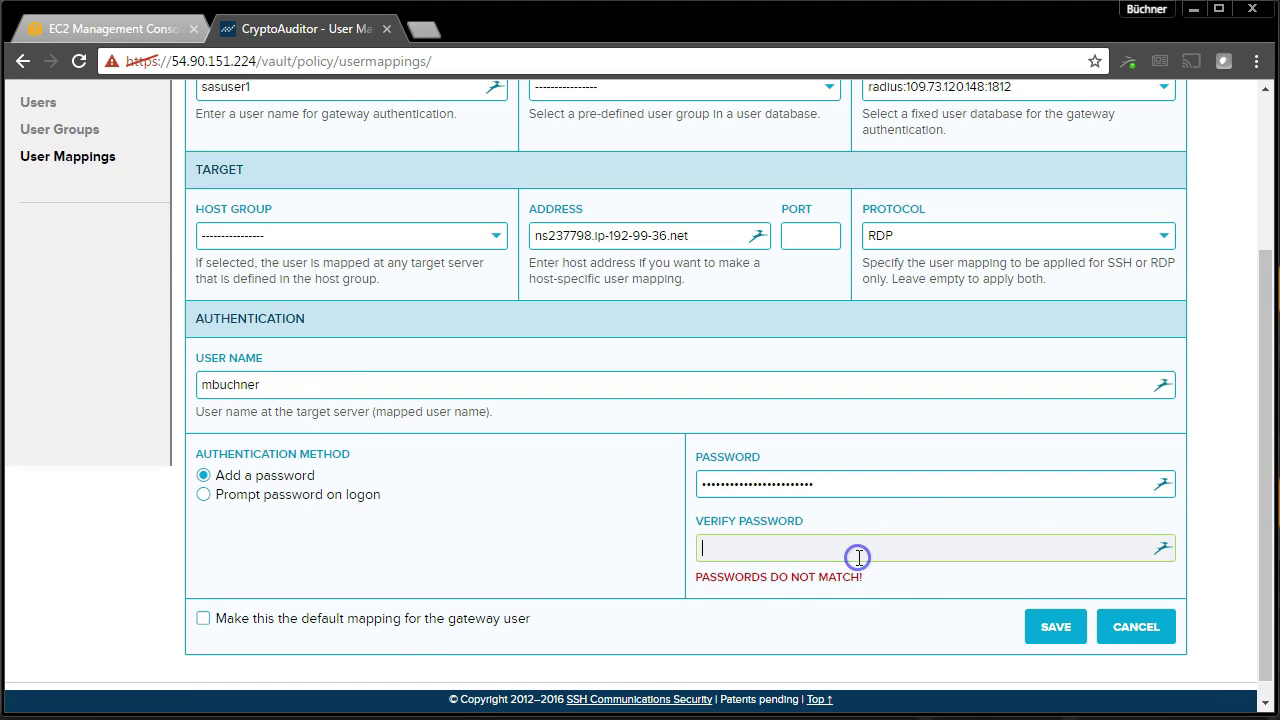
{"action": "key", "text": "ctrl+v"}
- Save the user mapping and apply the pending configuration changes
{"action": "left_click", "coordinate": [1066, 615]}
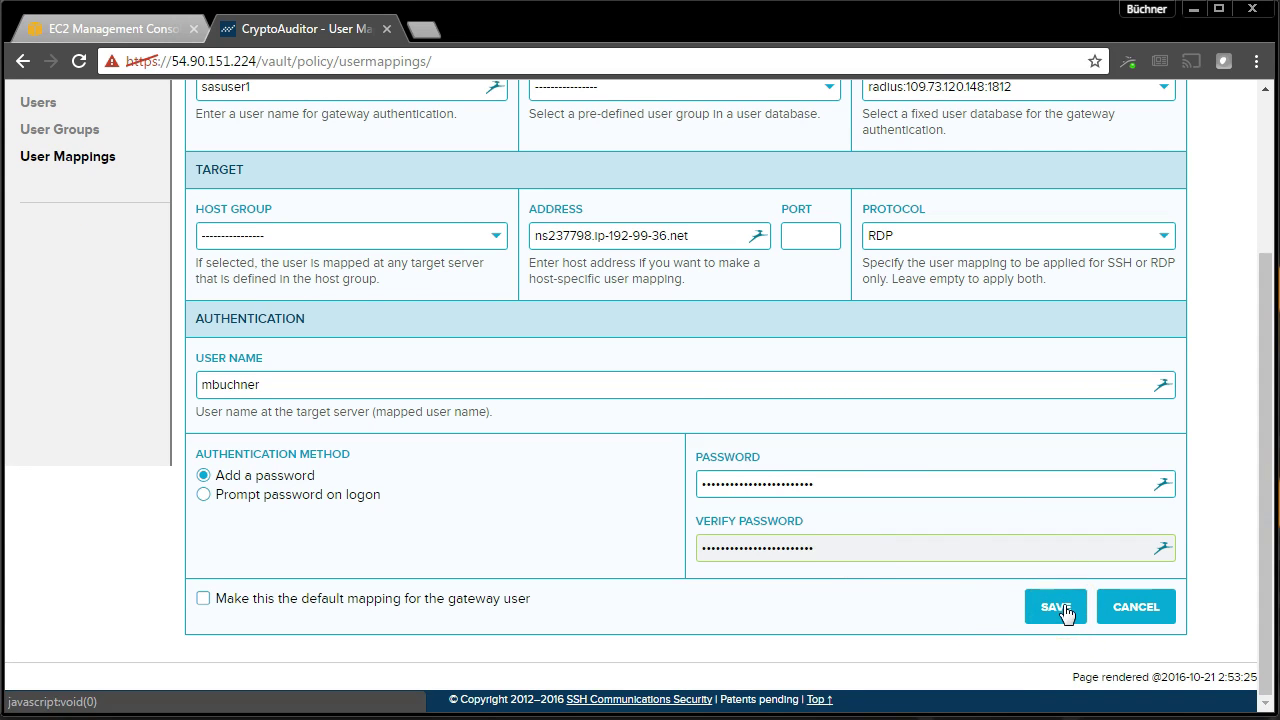
{"action": "left_click", "coordinate": [1051, 607]}
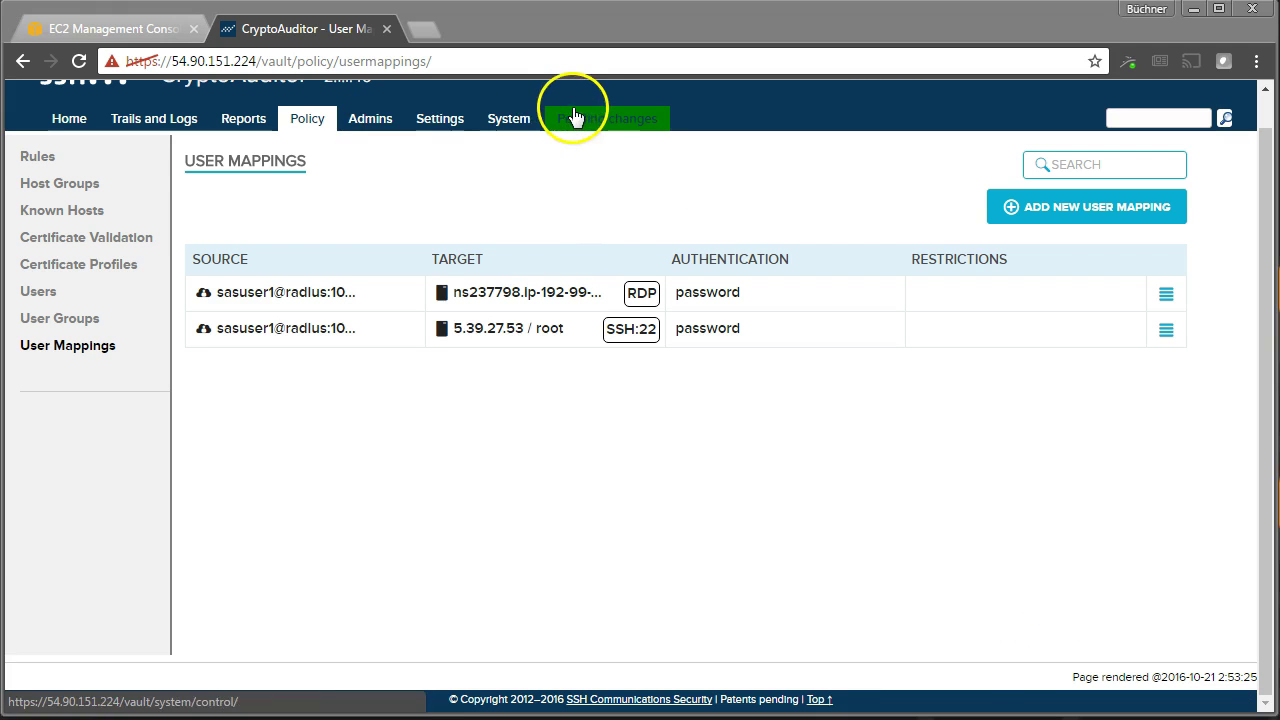
{"action": "left_click", "coordinate": [600, 118]}
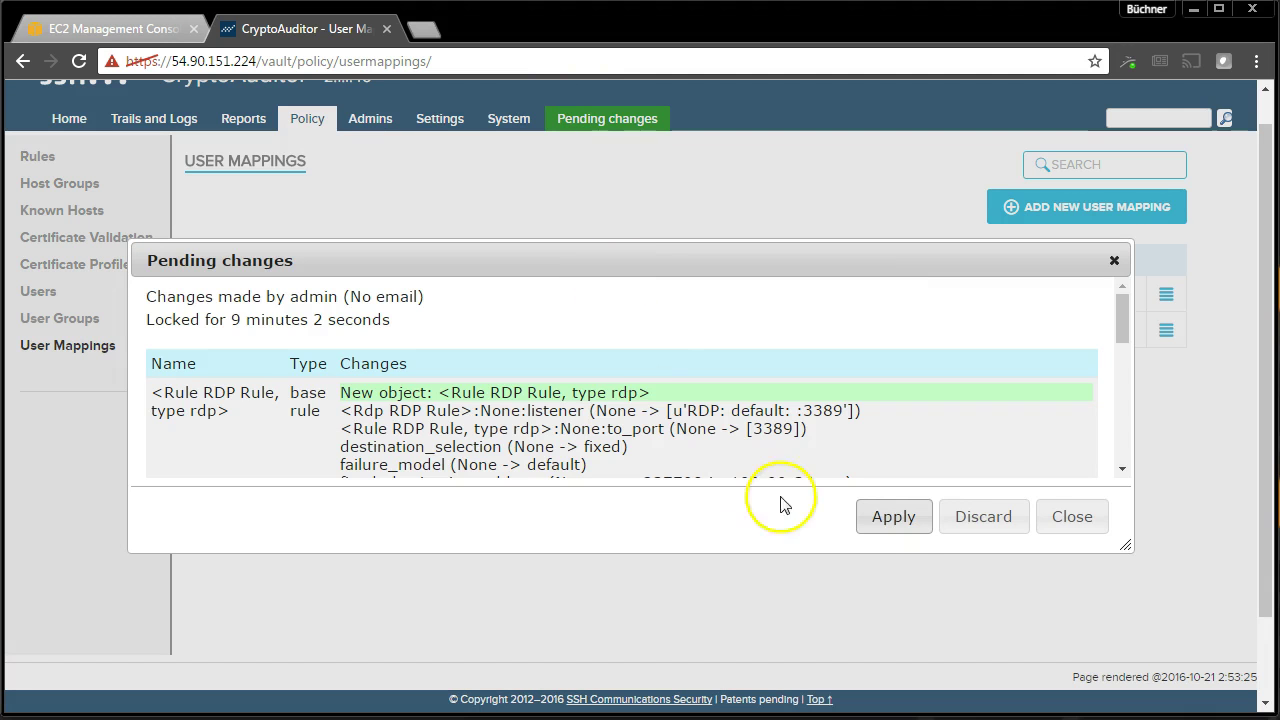
{"action": "left_click", "coordinate": [894, 520]}
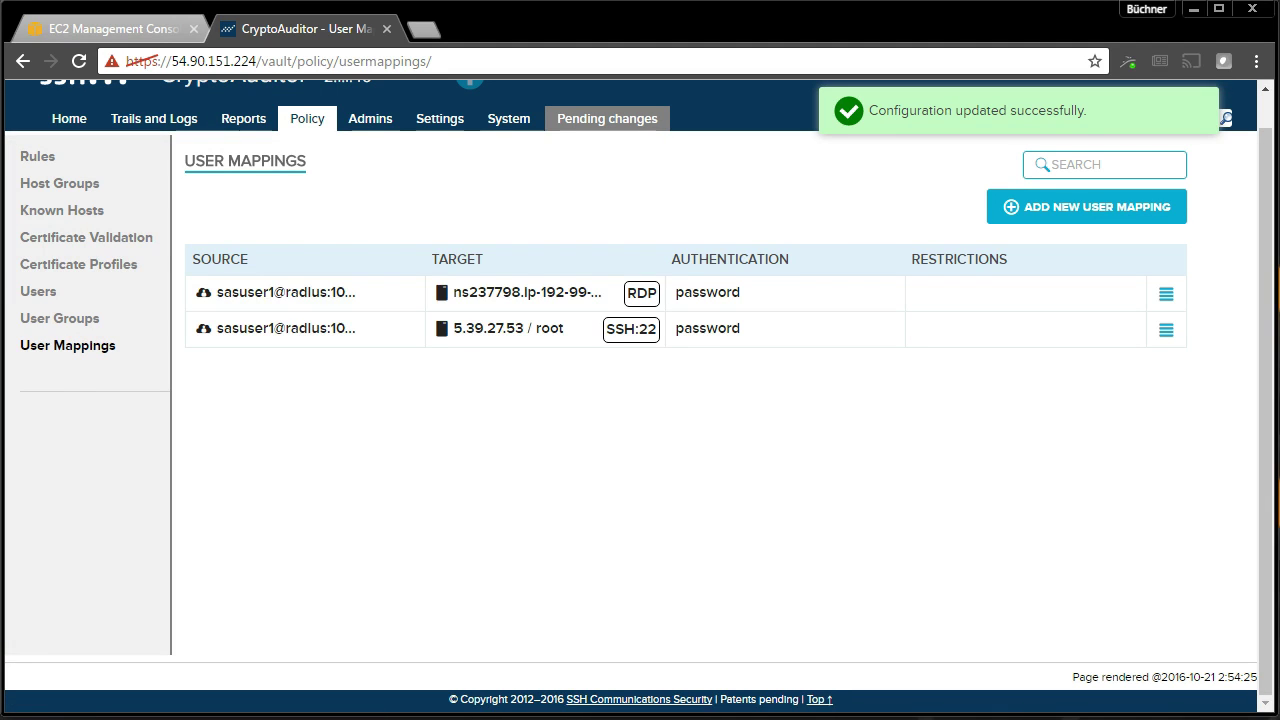
- Switch to Remote Desktop Connection and reduce the display size for the session to 54.90.151.224
{"action": "left_click_drag", "start_coordinate": [309, 114], "coordinate": [385, 178]}
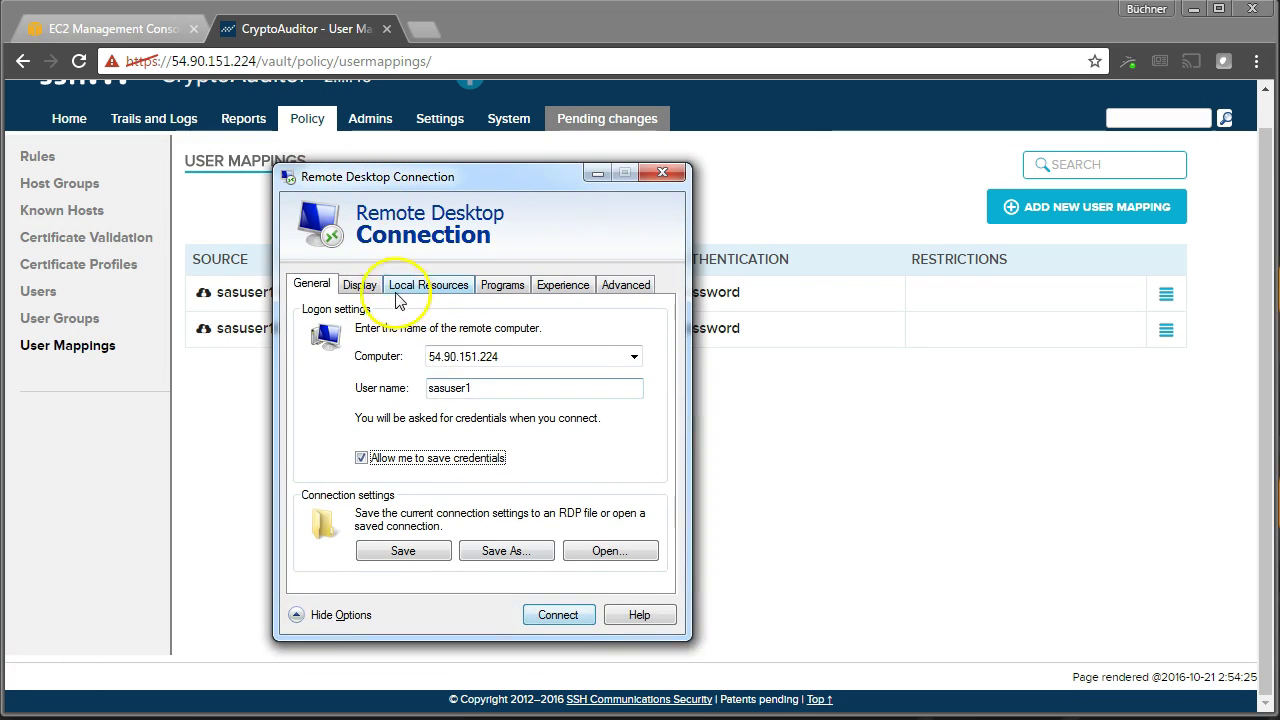
{"action": "left_click", "coordinate": [362, 286]}
{"action": "left_click_drag", "start_coordinate": [497, 366], "coordinate": [422, 364]}
- Connect to 54.90.151.224 as sasuser1 by entering the account's password
{"action": "left_click", "coordinate": [558, 616]}
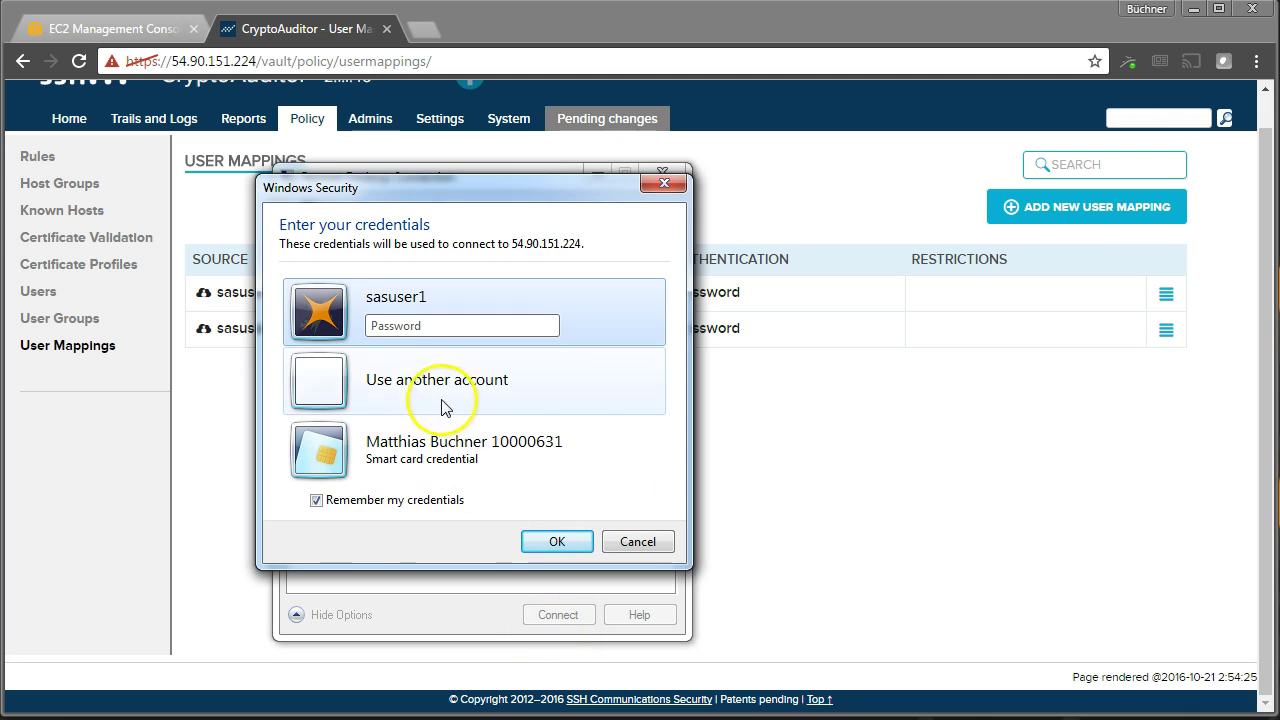
{"action": "left_click", "coordinate": [399, 321]}
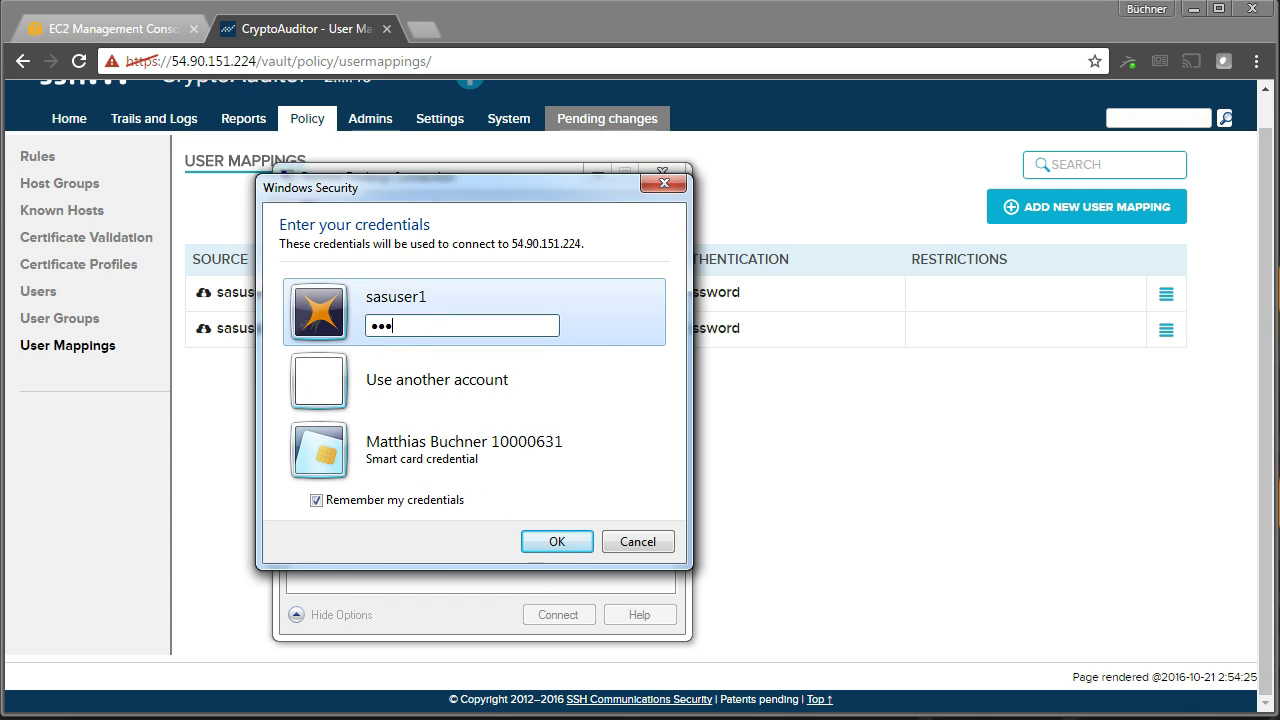
{"action": "left_click", "coordinate": [548, 540]}
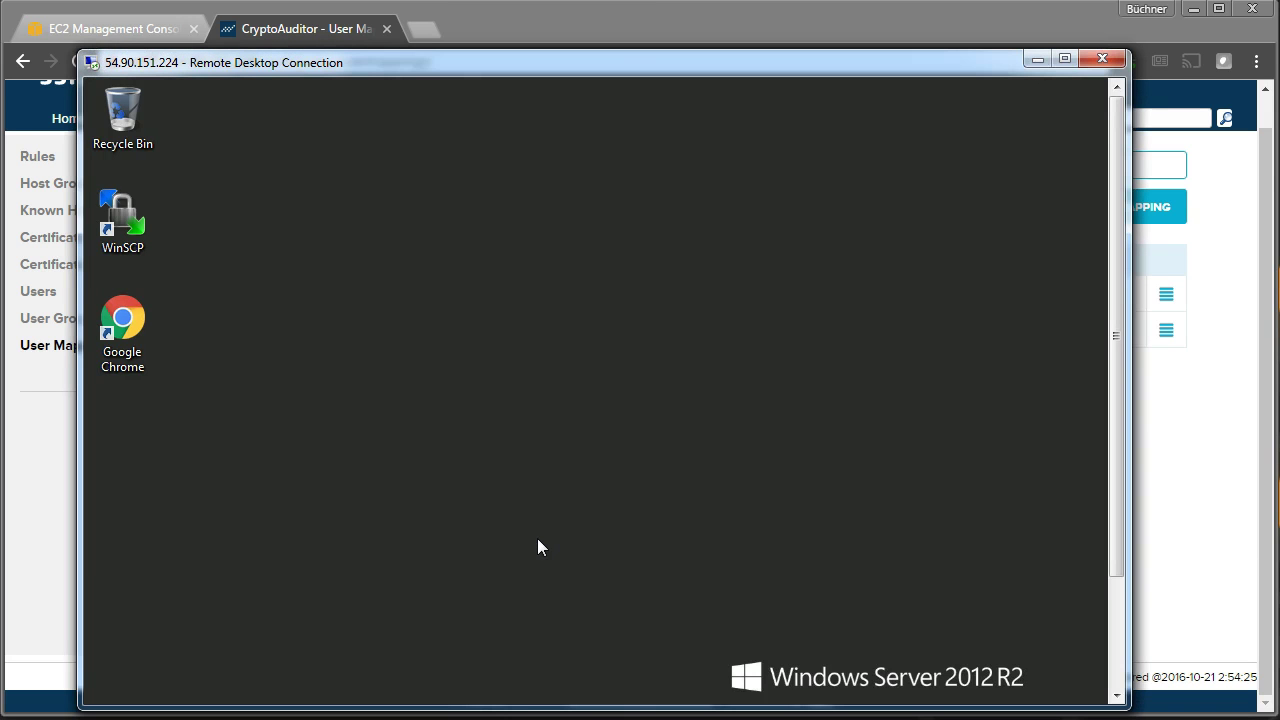
- Open the remote Windows server's Start screen and check which account is signed in
{"action": "left_click_drag", "start_coordinate": [1120, 507], "coordinate": [1120, 598]}
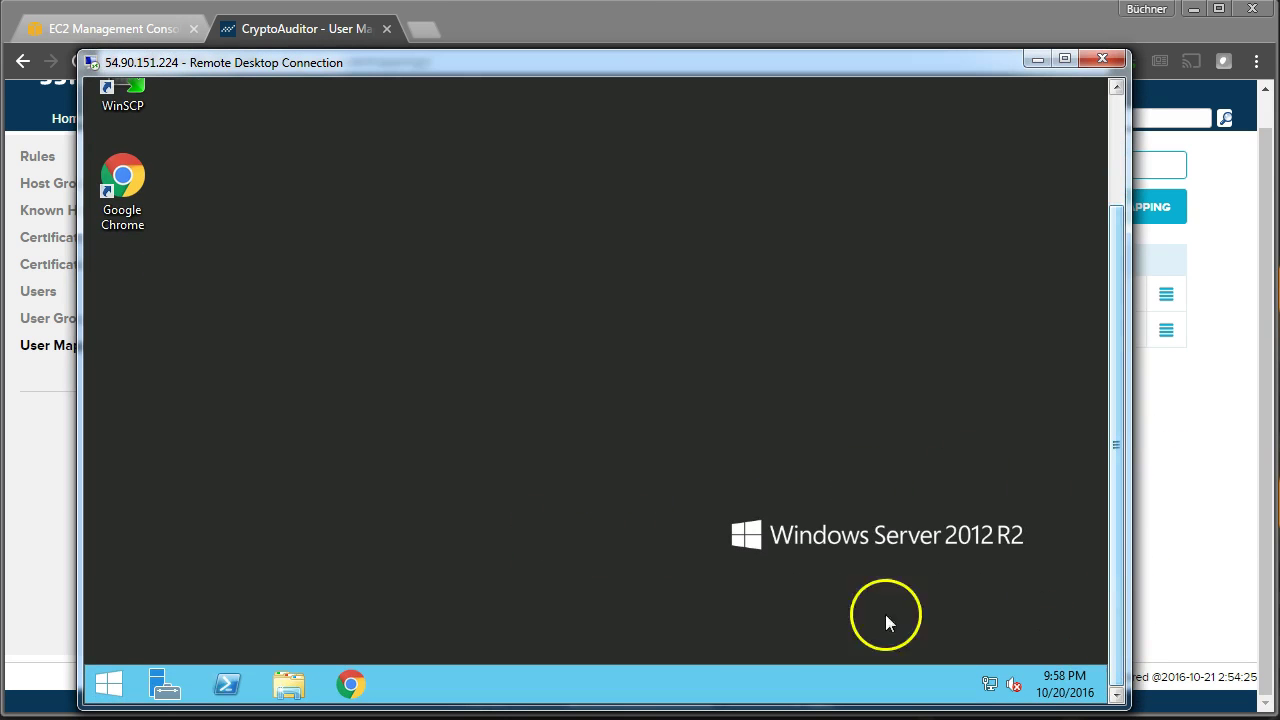
{"action": "left_click", "coordinate": [105, 684]}
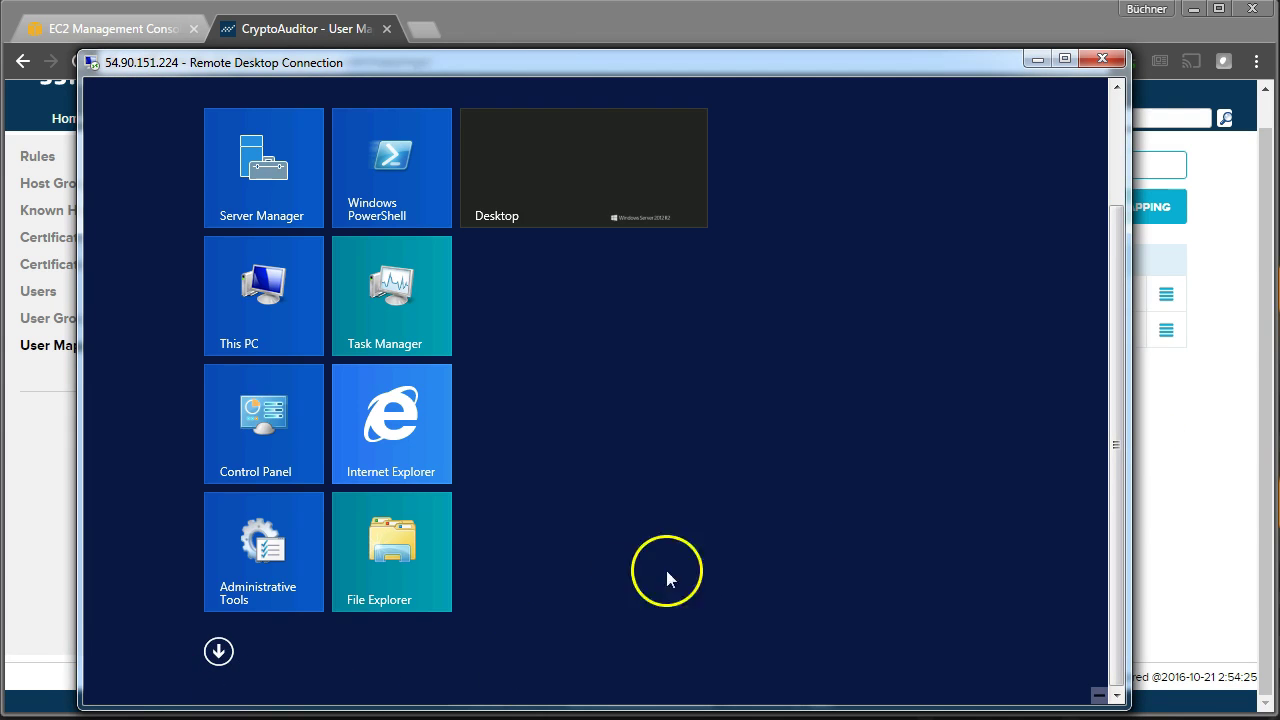
{"action": "left_click_drag", "start_coordinate": [1118, 455], "coordinate": [1051, 243]}
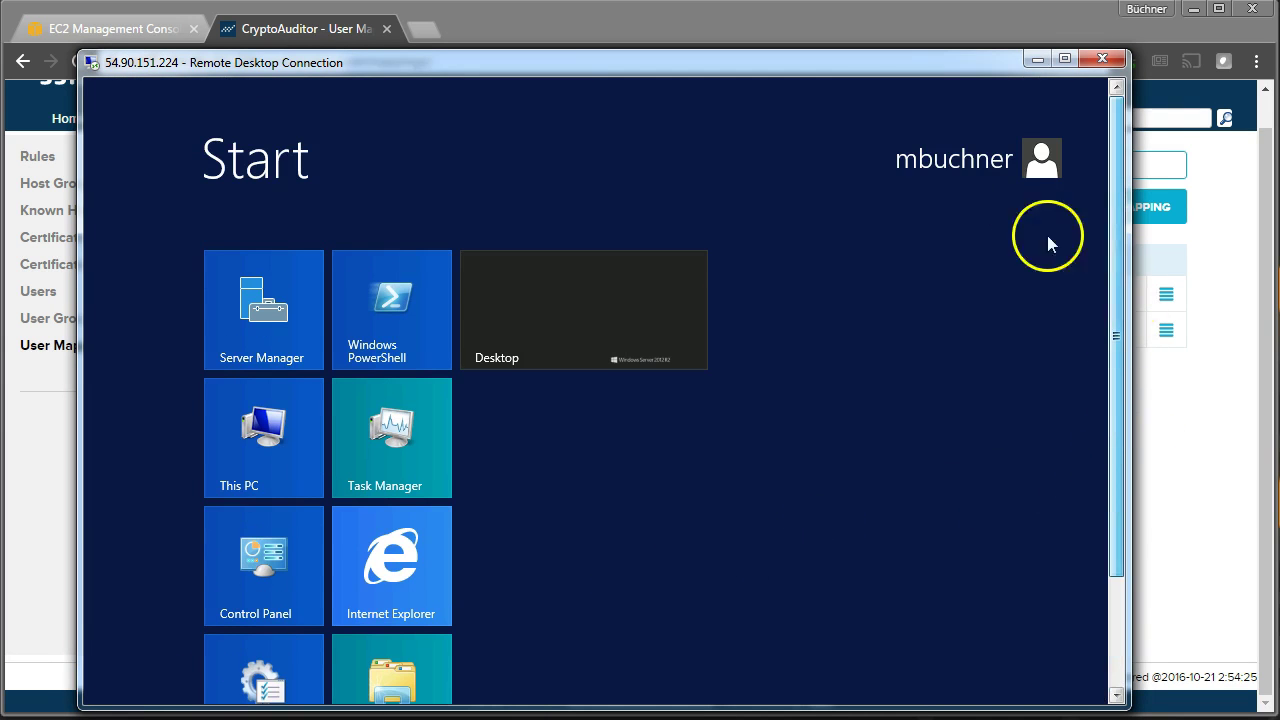
{"action": "left_click", "coordinate": [993, 165]}
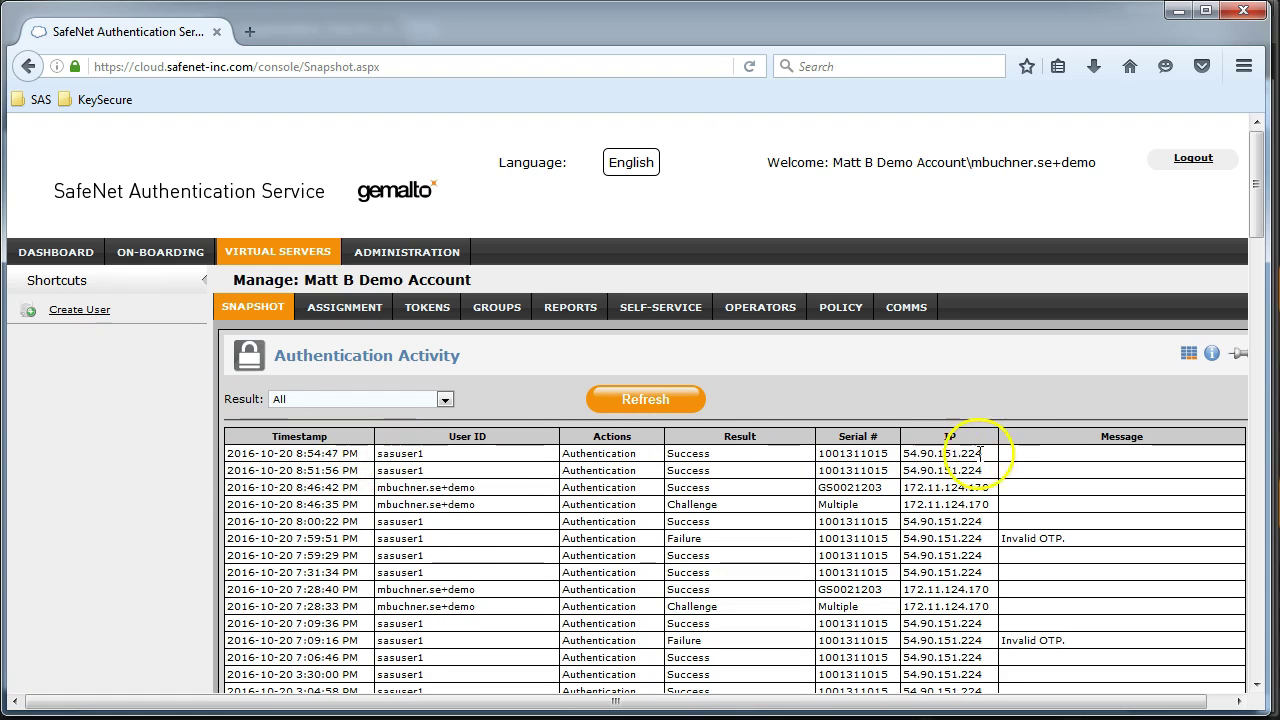
- Return to the SafeNet authentication activity and highlight sasuser1's newest entry for the remote desktop login
{"action": "left_click_drag", "start_coordinate": [932, 453], "coordinate": [267, 453]}
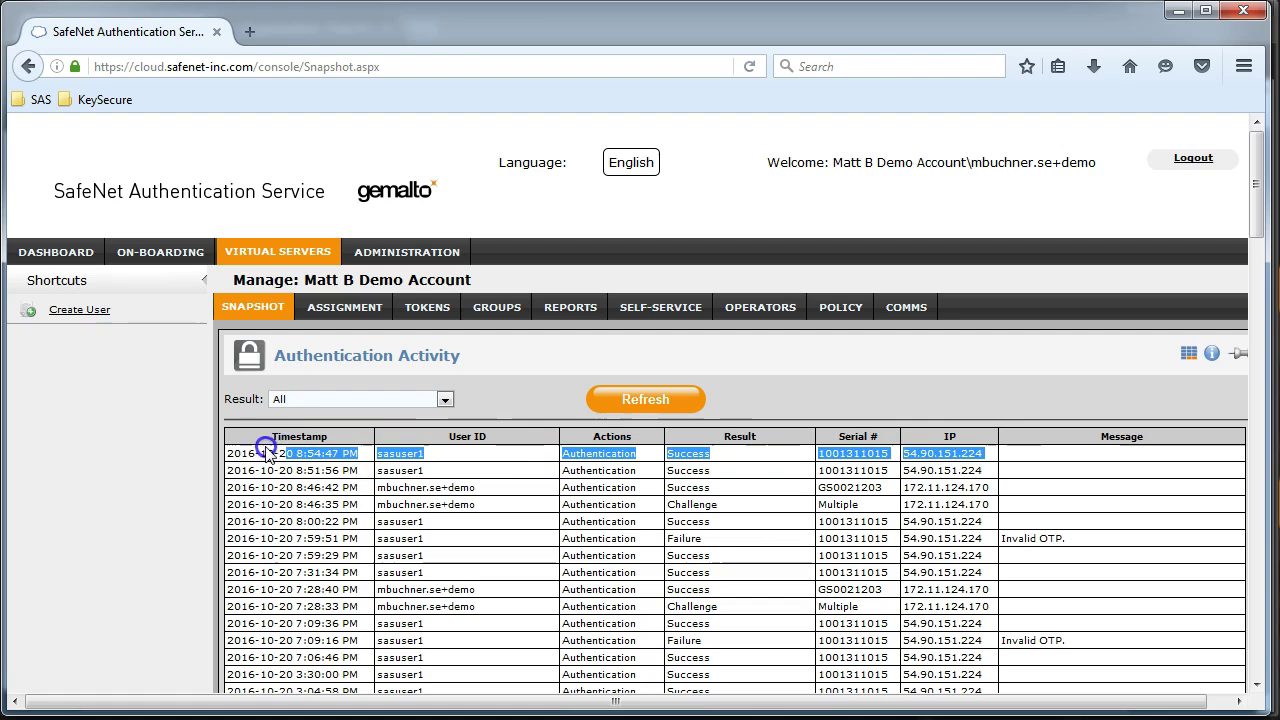